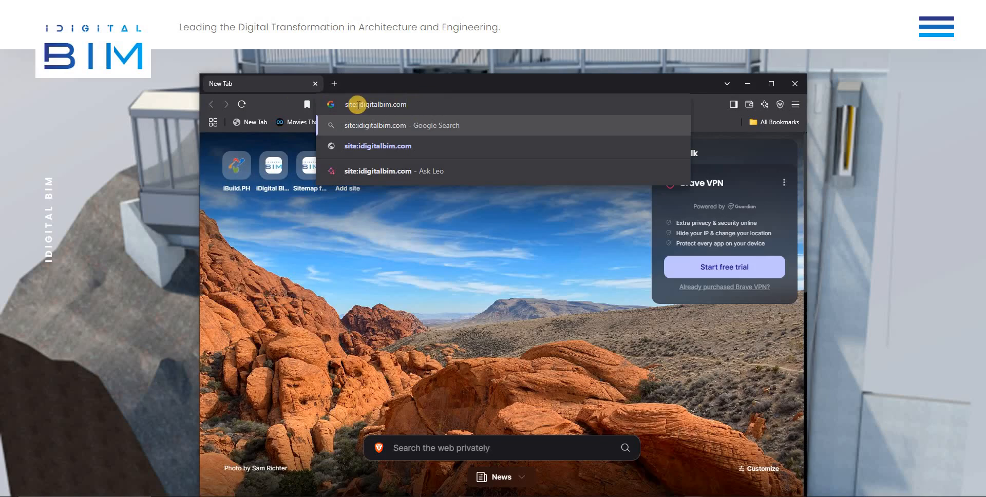
# - Search Google for site:idigitalbim.com and review which of the site's pages are listed
pyautogui.click(446, 105)
pyautogui.press('Return')
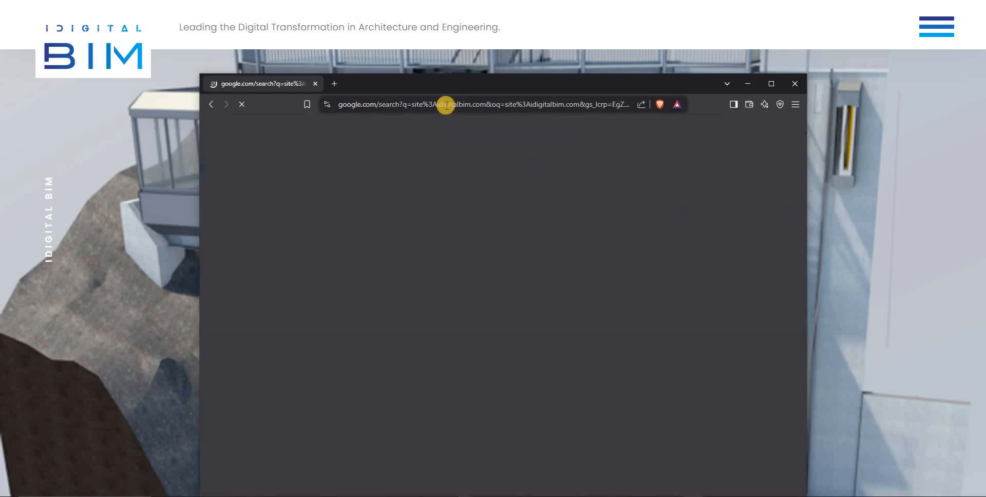
pyautogui.moveTo(455, 84); pyautogui.dragTo(418, 20)
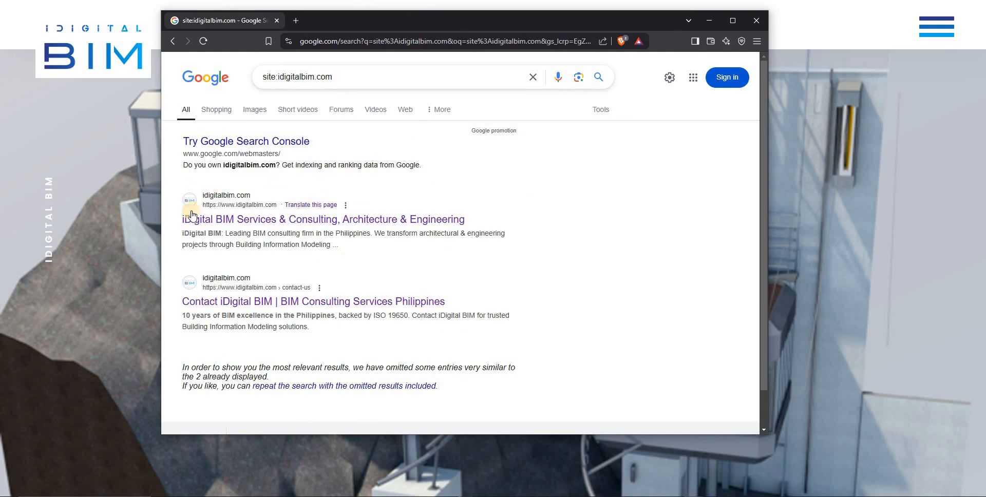
pyautogui.moveTo(179, 193); pyautogui.dragTo(471, 342)
# - Repeat the site search with the omitted results included and examine the full list of indexed pages
pyautogui.click(430, 374)
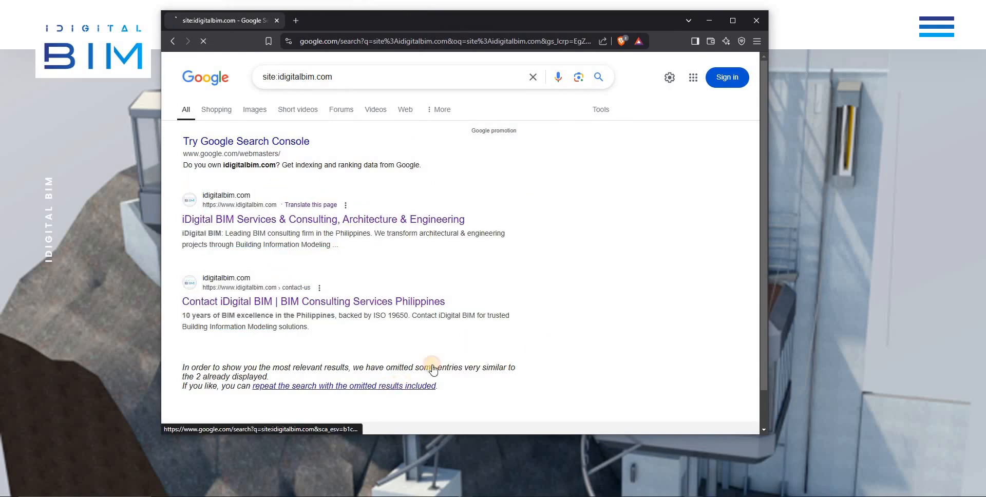
pyautogui.click(414, 384)
pyautogui.scroll(-2, 489, 304)
pyautogui.scroll(2, 488, 304)
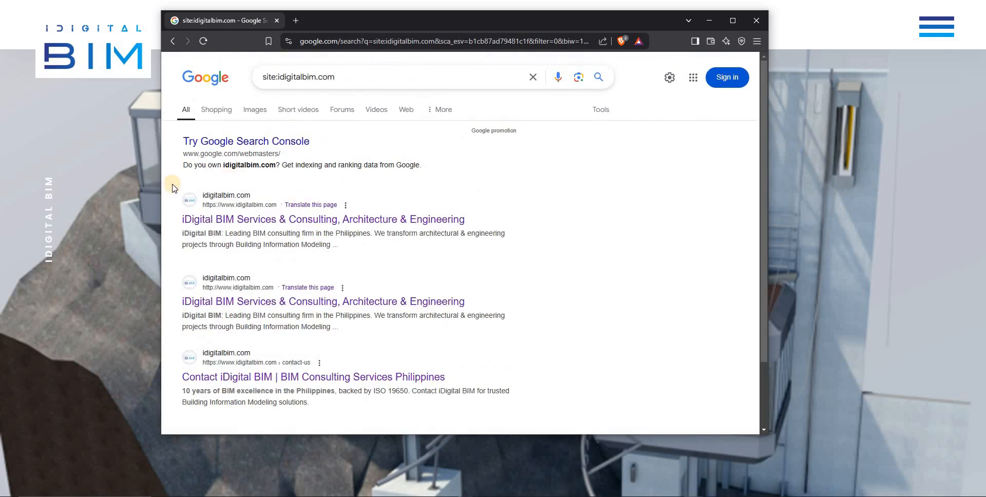
pyautogui.moveTo(180, 189); pyautogui.dragTo(554, 307)
pyautogui.click(556, 309)
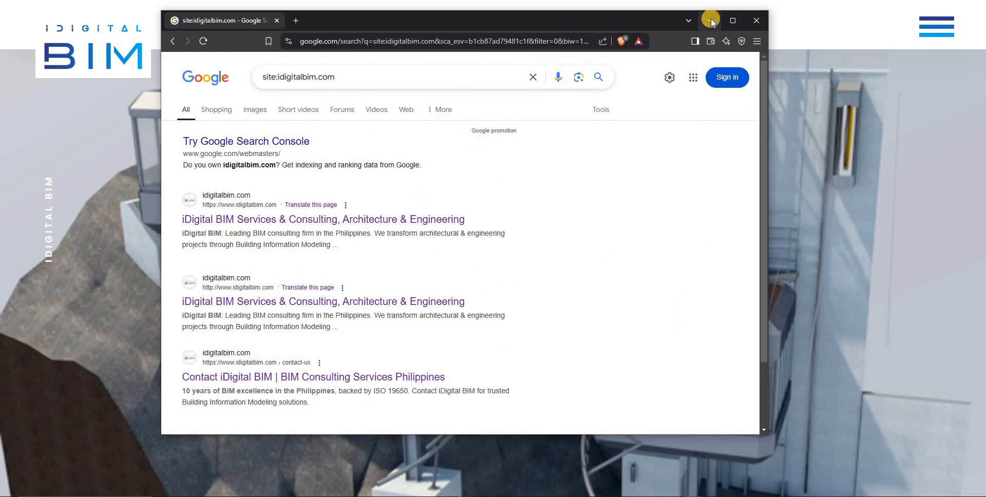
# - Show the search results full screen and switch to the notes in Notepad
pyautogui.moveTo(216, 21); pyautogui.dragTo(237, 4)
pyautogui.press('F11')
pyautogui.hotkey('alt', 'Tab')
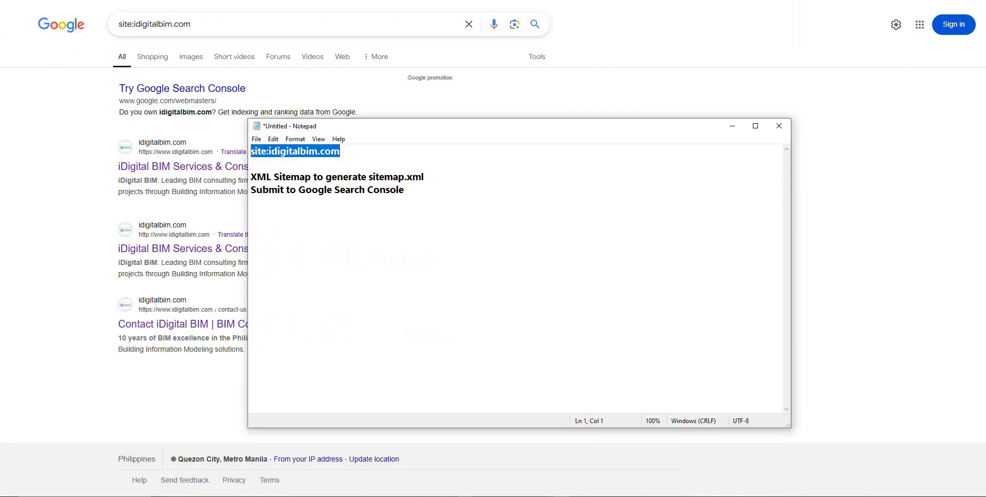
pyautogui.click(440, 162)
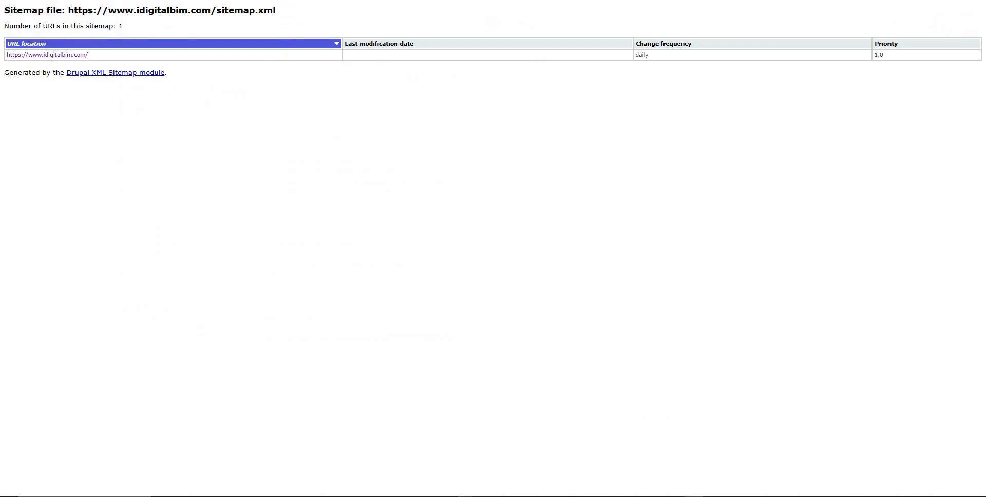
pyautogui.hotkey('alt', 'Tab')
pyautogui.click(373, 164)
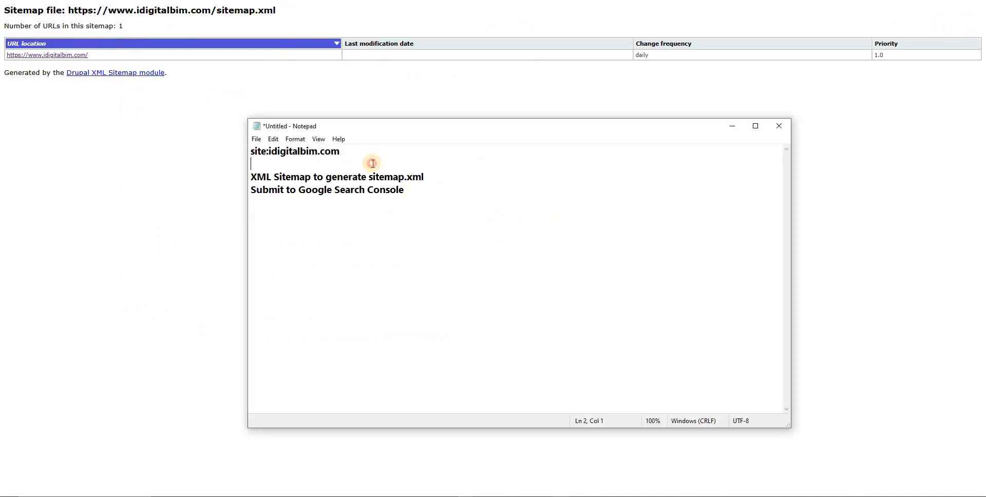
pyautogui.press('Return')
pyautogui.press('Return')
pyautogui.press('Up')
pyautogui.write('https://www.idigitalbim.com/sitemap.xml')
# - Highlight the sitemap.xml part of the URL and the XML Sitemap note, and return to the sitemap page in the browser
pyautogui.moveTo(381, 177); pyautogui.dragTo(462, 175)
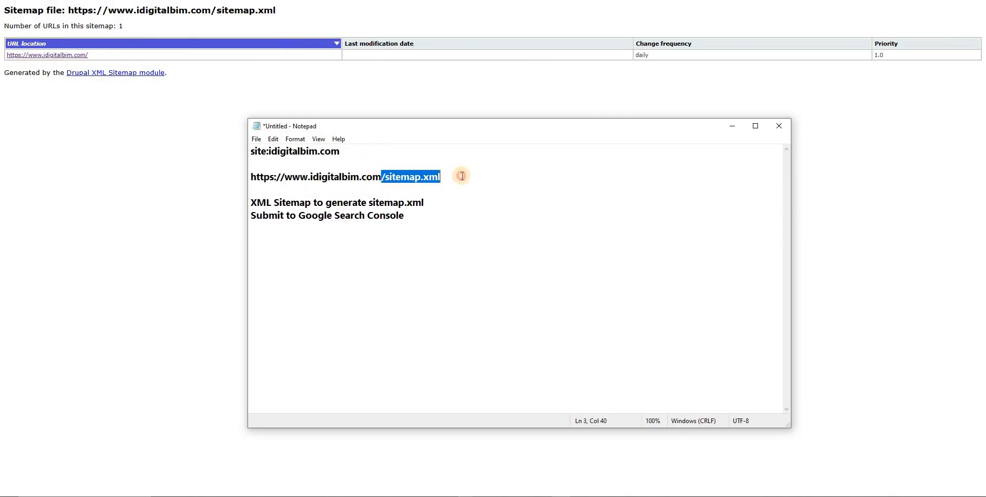
pyautogui.click(443, 177)
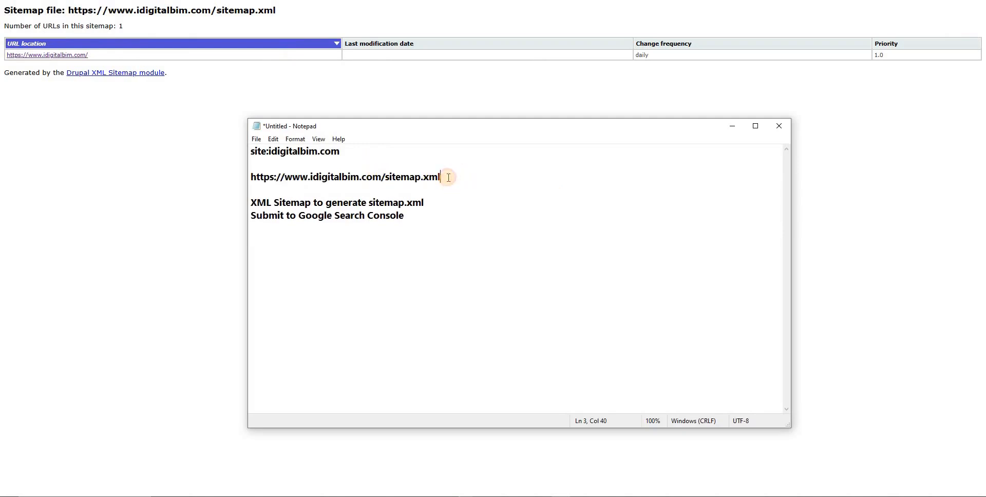
pyautogui.keyDown('shift'); pyautogui.click(386, 177); pyautogui.keyUp('shift')
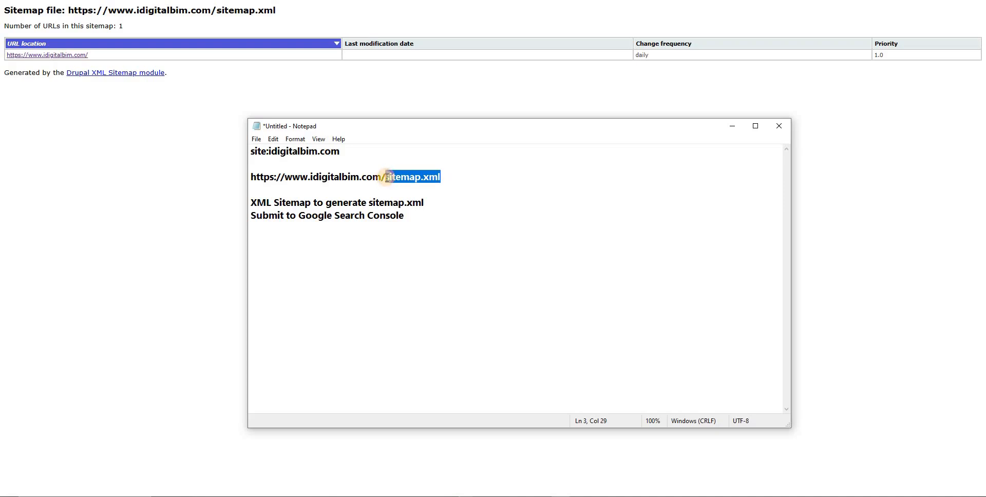
pyautogui.click(468, 179)
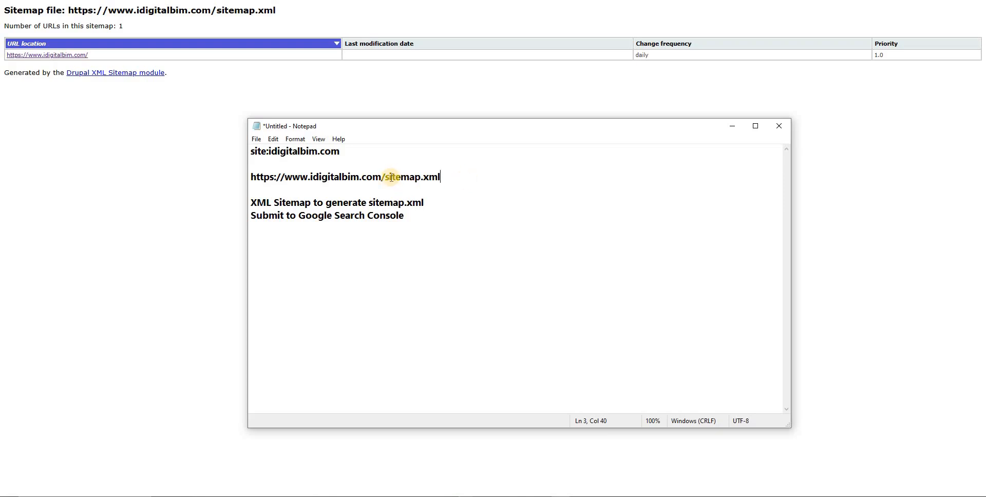
pyautogui.moveTo(385, 177); pyautogui.dragTo(460, 172)
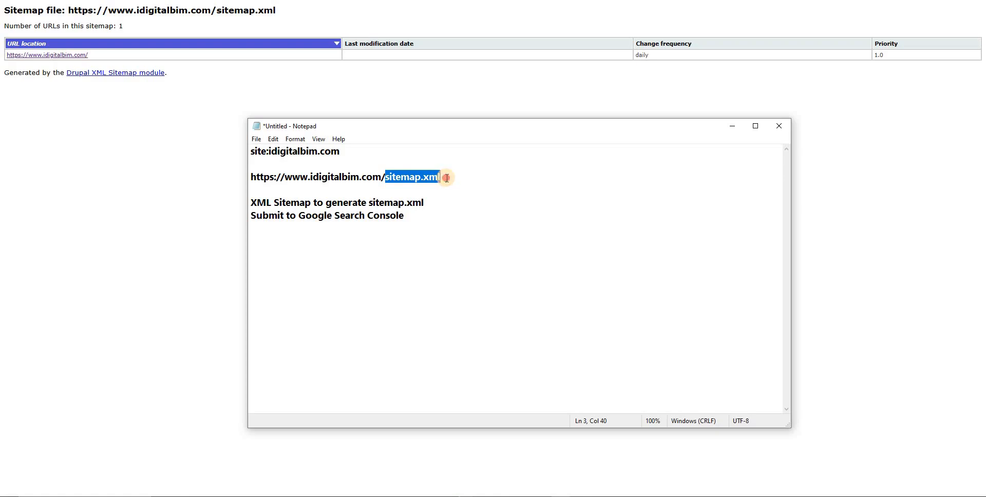
pyautogui.moveTo(251, 203); pyautogui.dragTo(299, 202)
pyautogui.moveTo(385, 176); pyautogui.dragTo(455, 174)
pyautogui.click(225, 99)
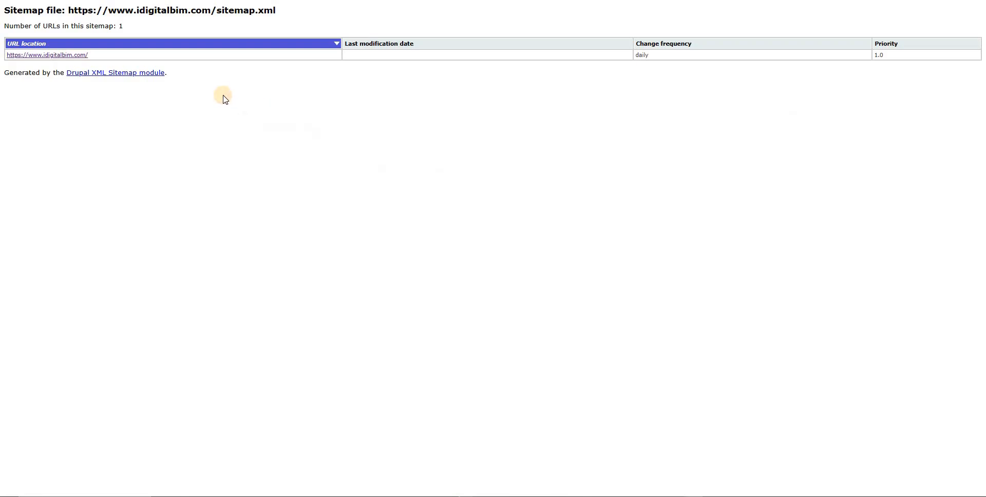
# - Review the Google Search Console note in Notepad and the site's indexed pages in the Google results
pyautogui.hotkey('alt', 'Tab')
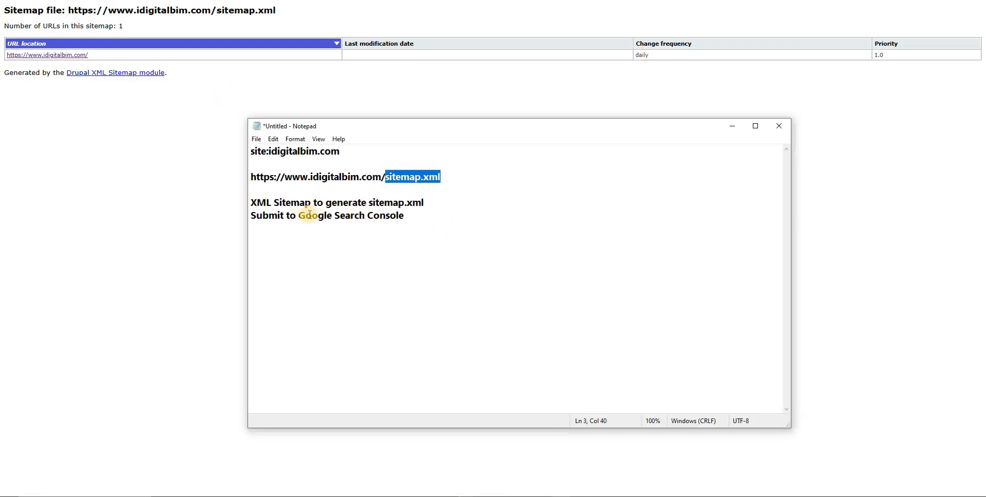
pyautogui.moveTo(298, 215); pyautogui.dragTo(420, 216)
pyautogui.click(419, 216)
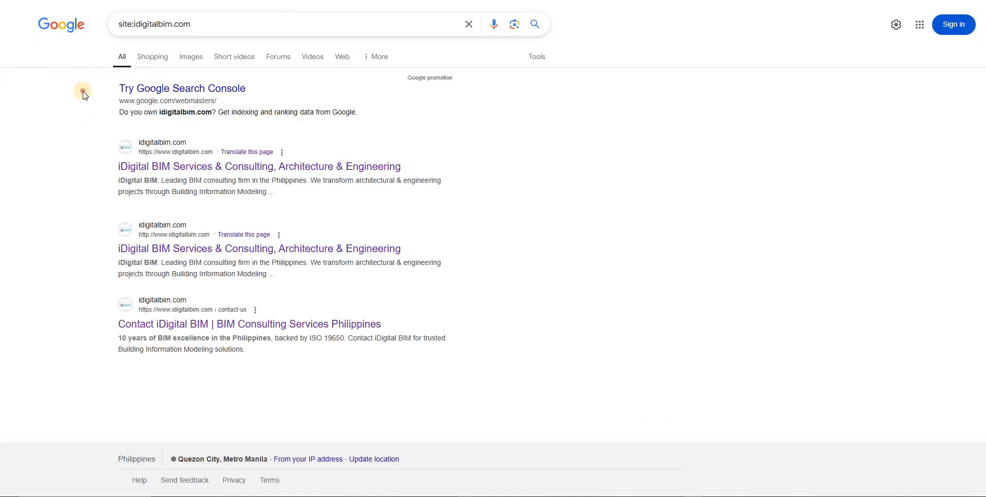
pyautogui.moveTo(82, 93); pyautogui.dragTo(565, 358)
pyautogui.click(565, 359)
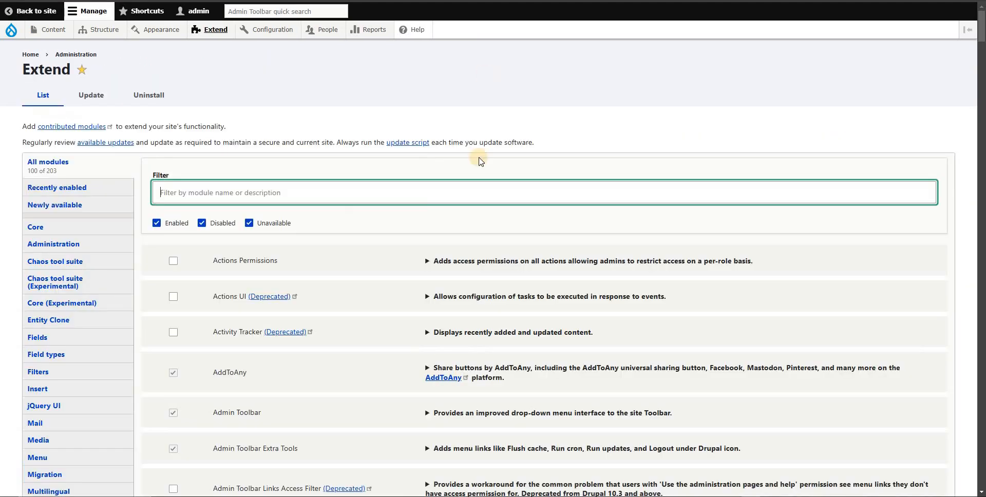
# - Filter Drupal's module list by "xml sitemap" to find the XML Sitemap module
pyautogui.click(306, 192)
pyautogui.write('xml sitemap')
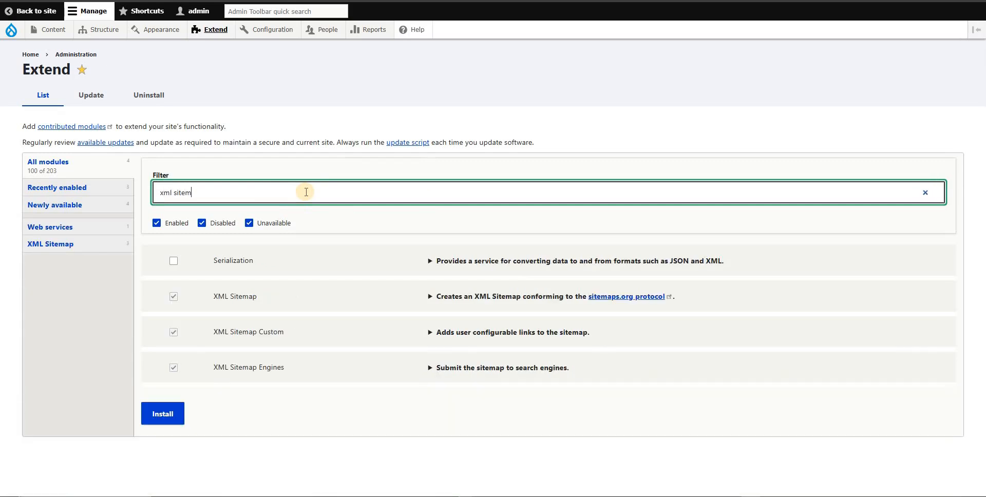
pyautogui.click(194, 298)
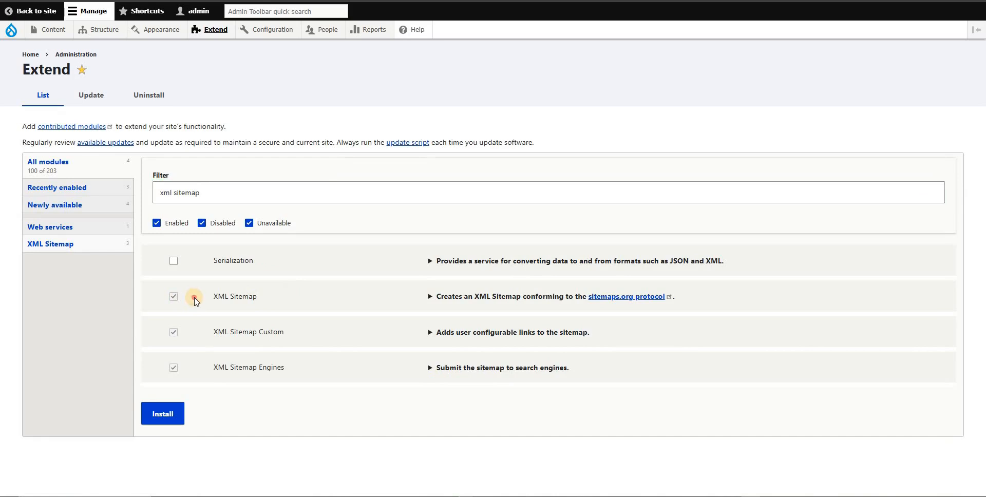
pyautogui.moveTo(223, 297); pyautogui.dragTo(214, 298)
# - Highlight the names of the XML Sitemap, XML Sitemap Custom and XML Sitemap Engines modules in the filtered list
pyautogui.hotkey('ctrl', '+')
pyautogui.scroll(-2, 329, 374)
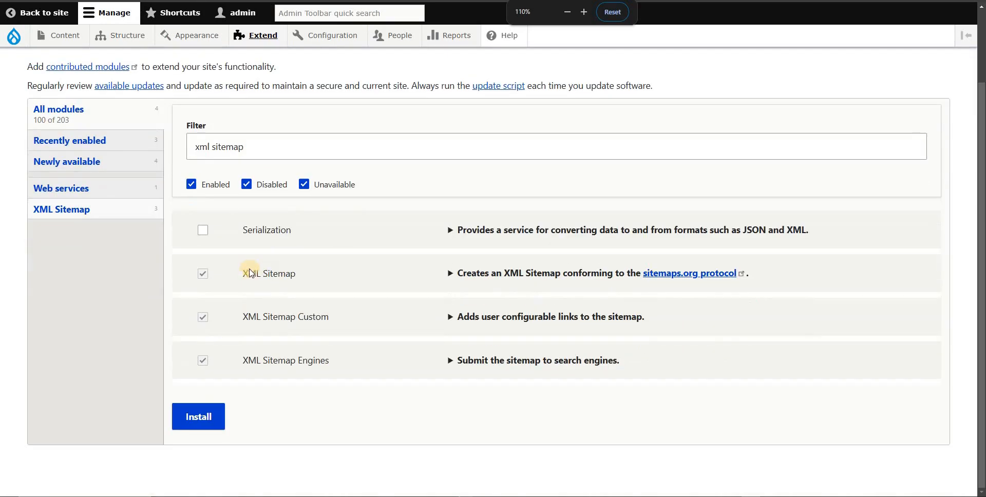
pyautogui.moveTo(248, 273); pyautogui.dragTo(309, 277)
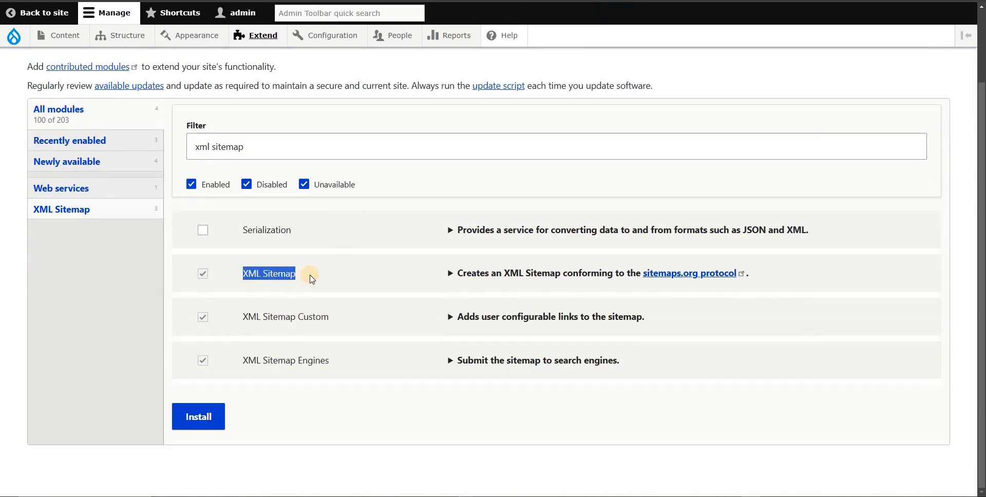
pyautogui.moveTo(248, 316); pyautogui.dragTo(344, 318)
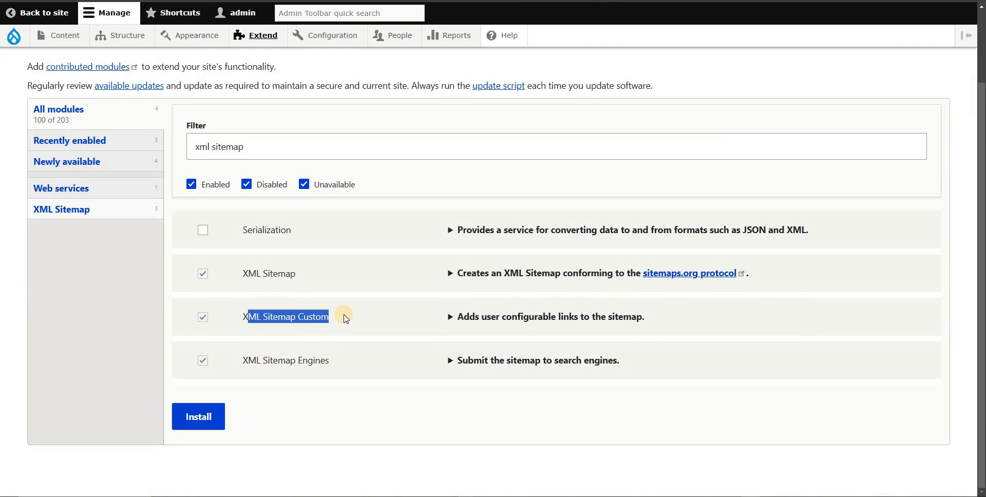
pyautogui.moveTo(248, 360); pyautogui.dragTo(278, 360)
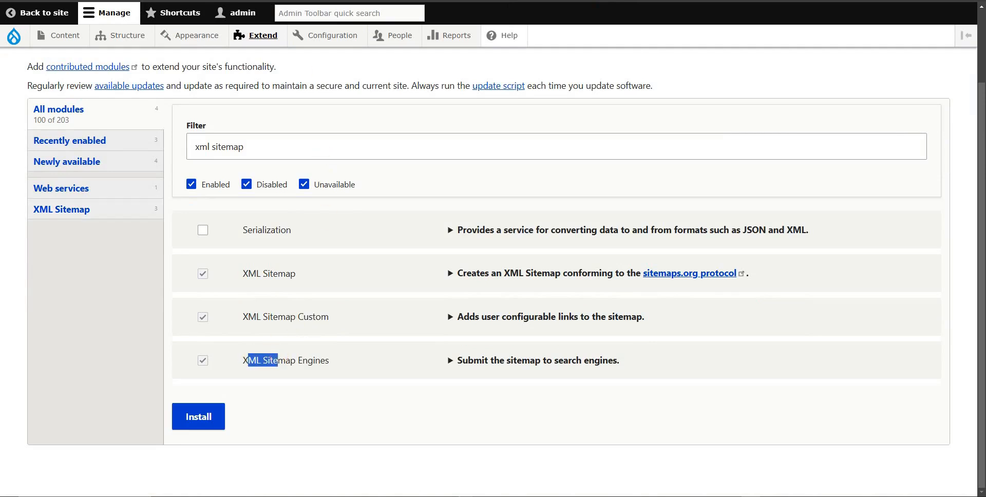
# - Search Google in a new tab for "drupal drupal module xml sitemap" and open the XML sitemap project on Drupal.org
pyautogui.hotkey('ctrl', 't')
pyautogui.write('drupa')
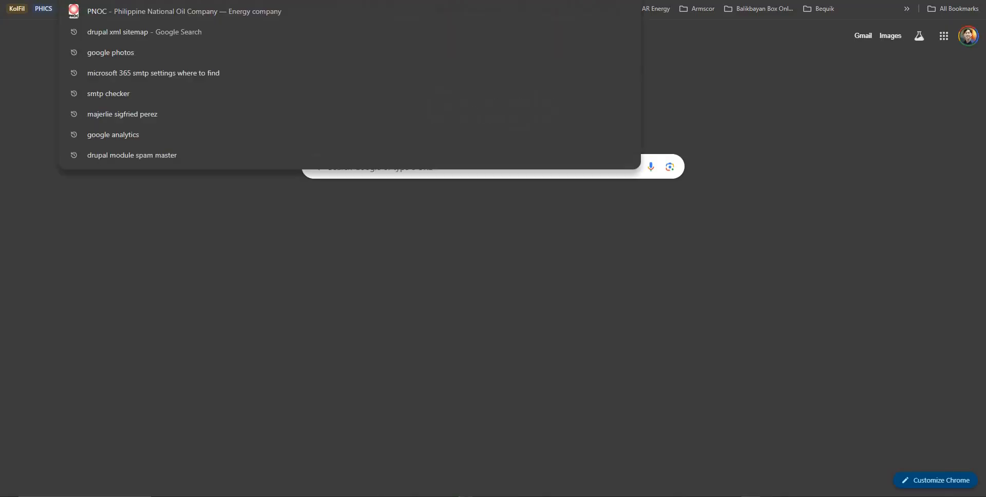
pyautogui.write('l mod')
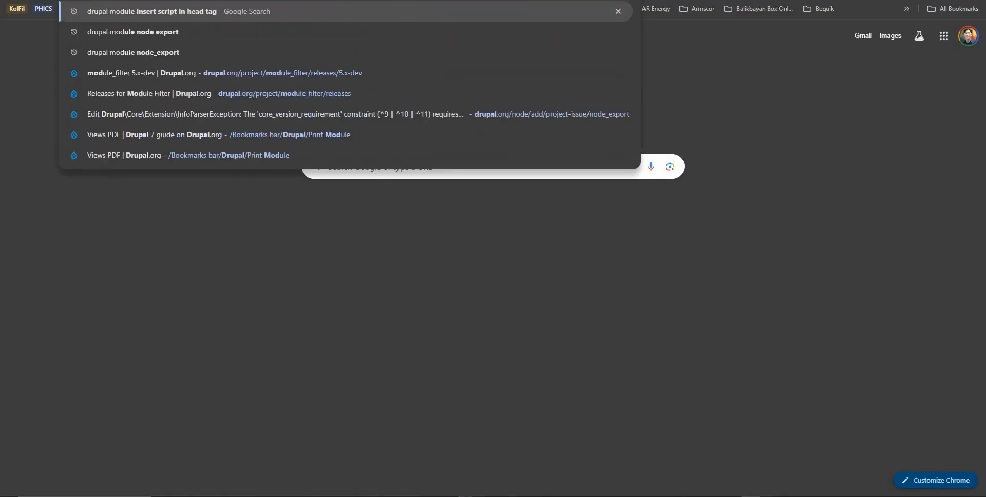
pyautogui.press('Right')
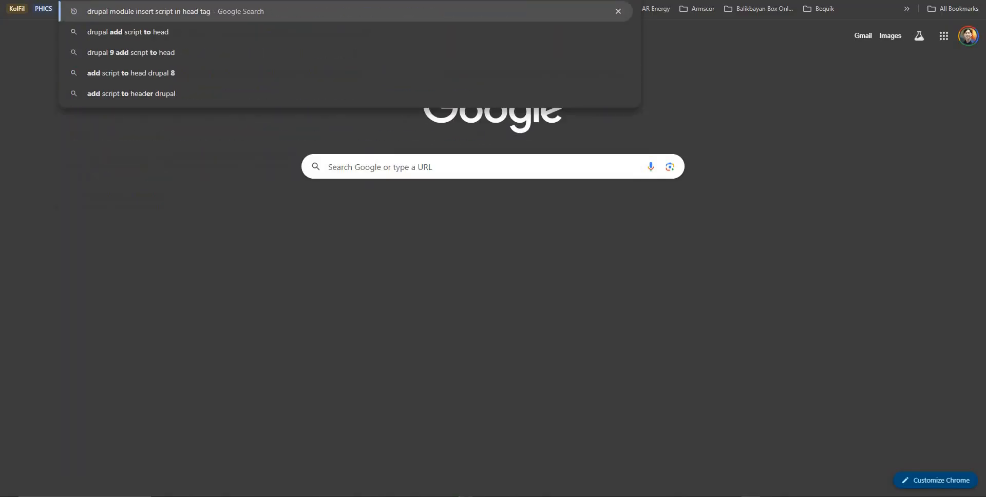
pyautogui.write('drupal mo')
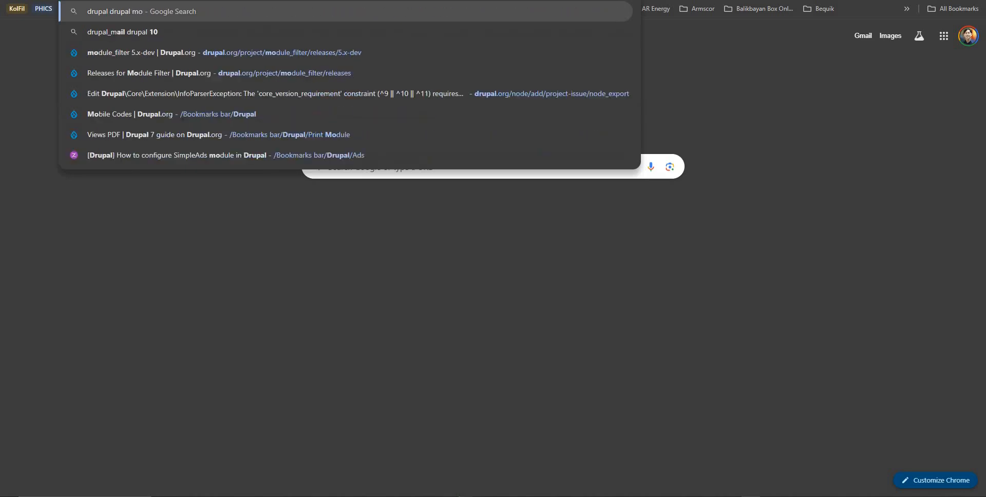
pyautogui.write('dule xml')
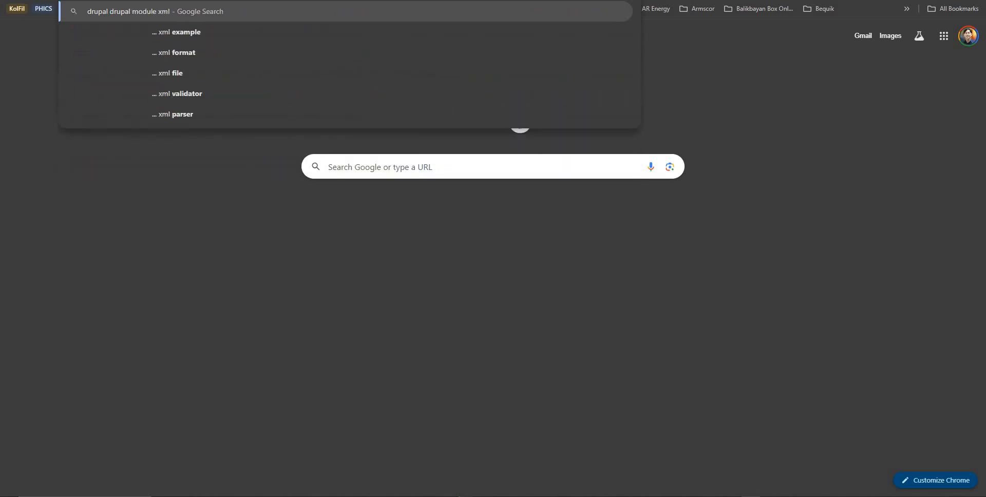
pyautogui.write(' sitemap')
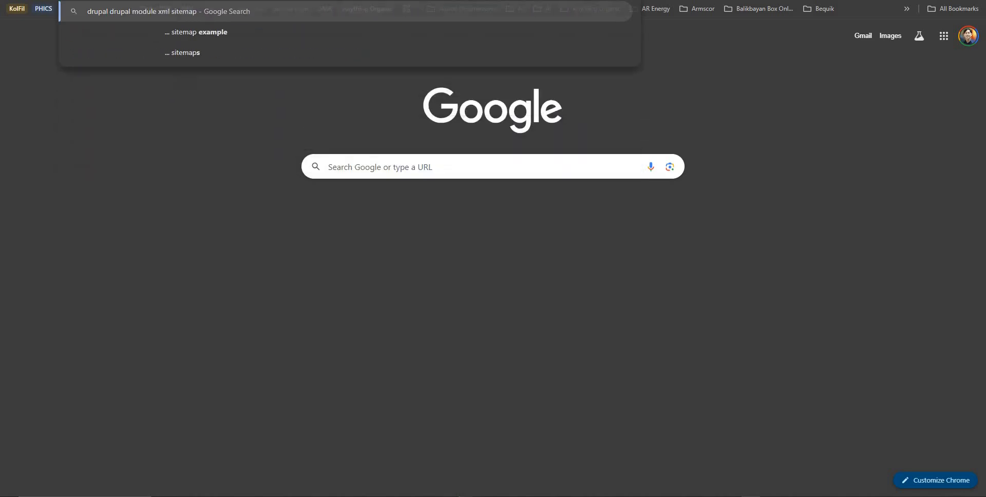
pyautogui.press('Return')
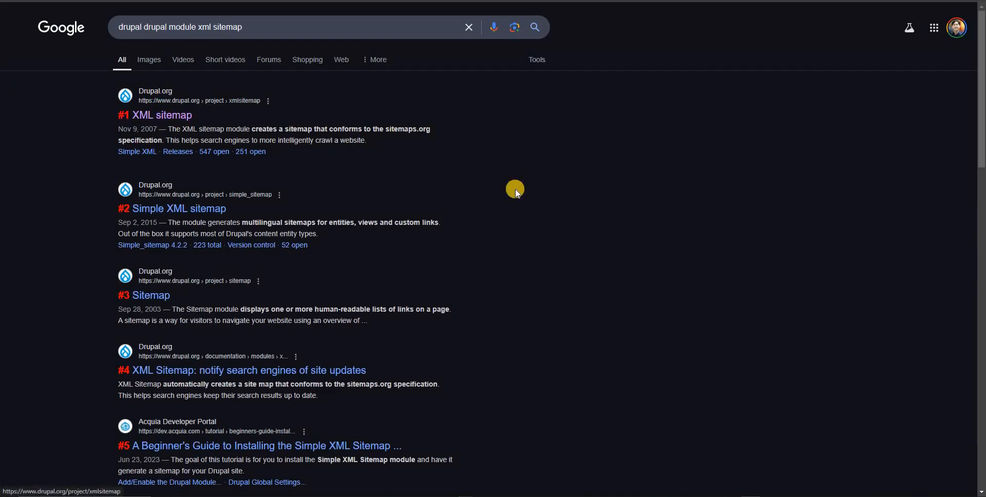
pyautogui.click(171, 117)
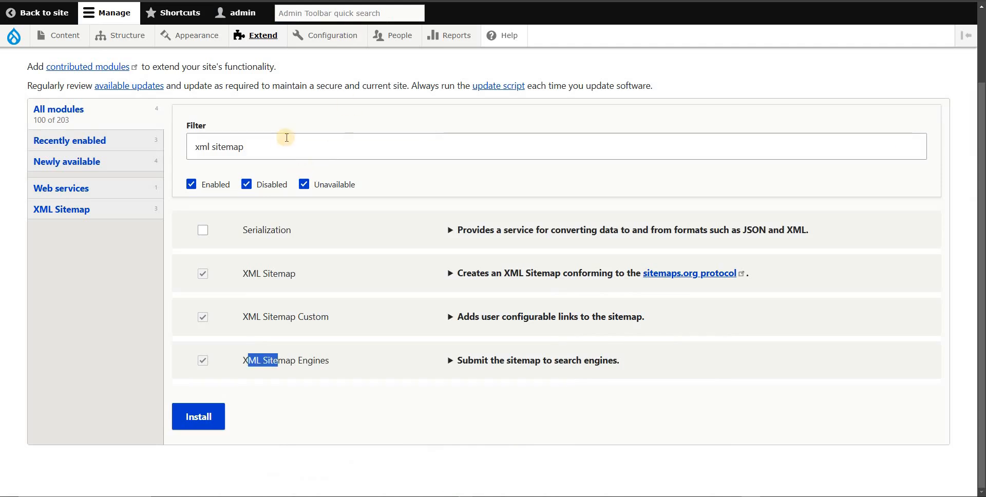
# - Go over the selection of the XML Sitemap, XML Sitemap Custom and XML Sitemap Engines modules and start the installation
pyautogui.click(286, 139)
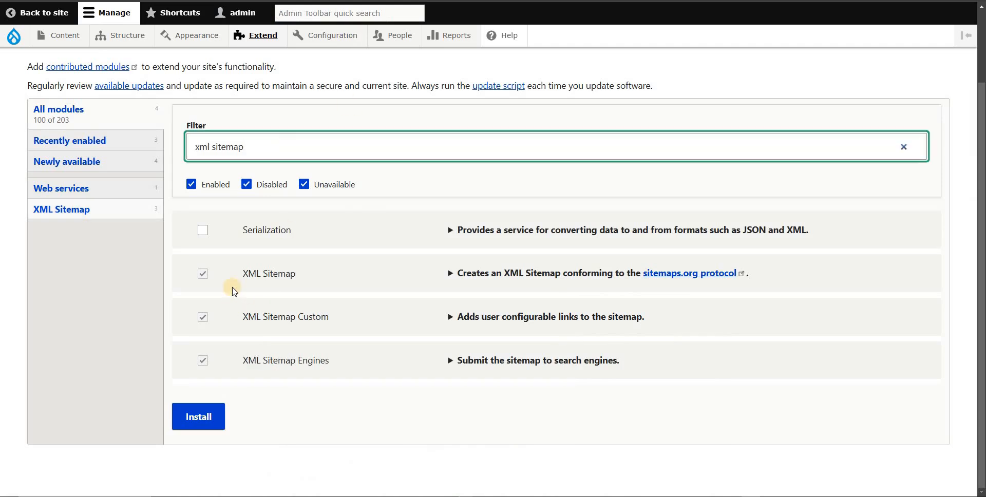
pyautogui.click(221, 315)
pyautogui.click(223, 362)
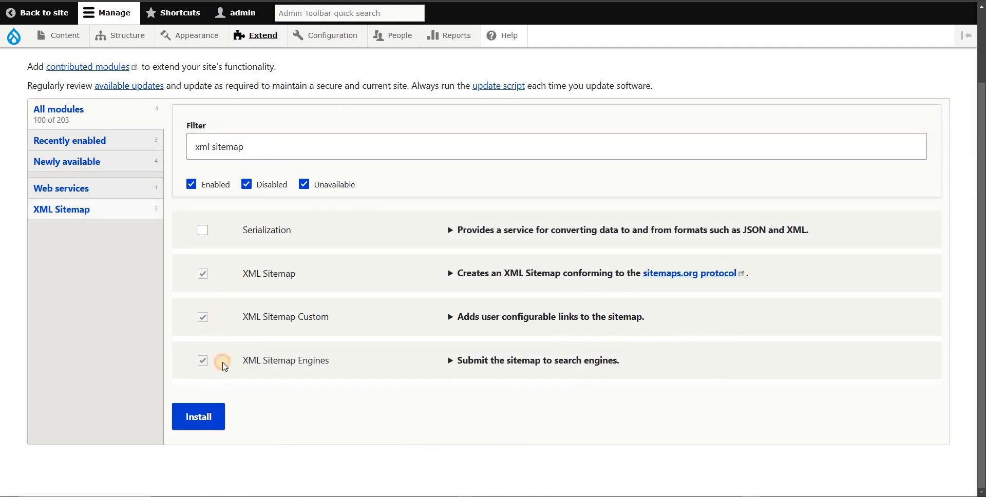
pyautogui.click(208, 420)
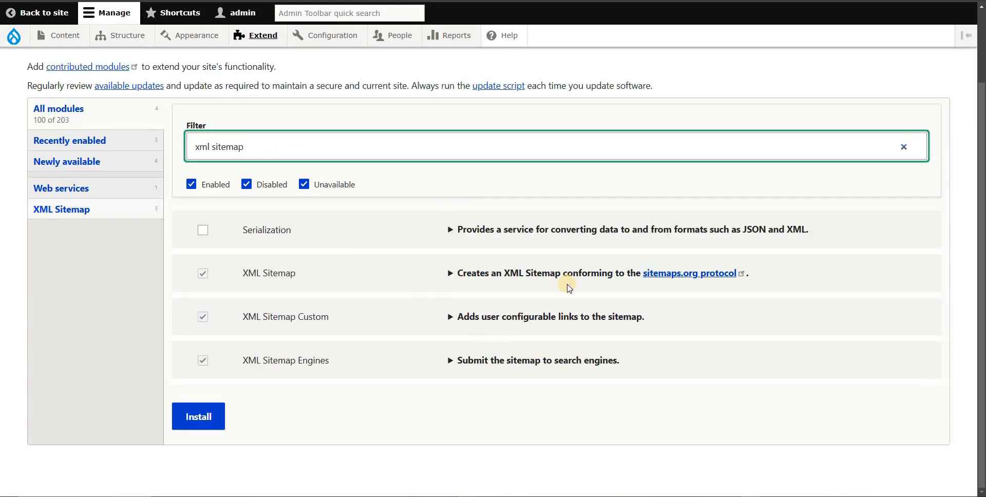
# - Expand the XML Sitemap module's details, open its configuration page and highlight the existing sitemap entry
pyautogui.click(450, 273)
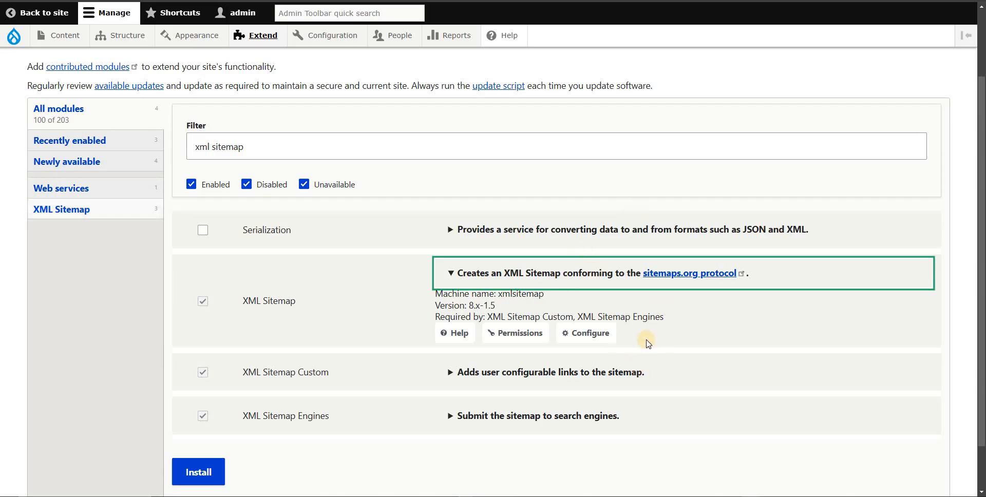
pyautogui.click(595, 339)
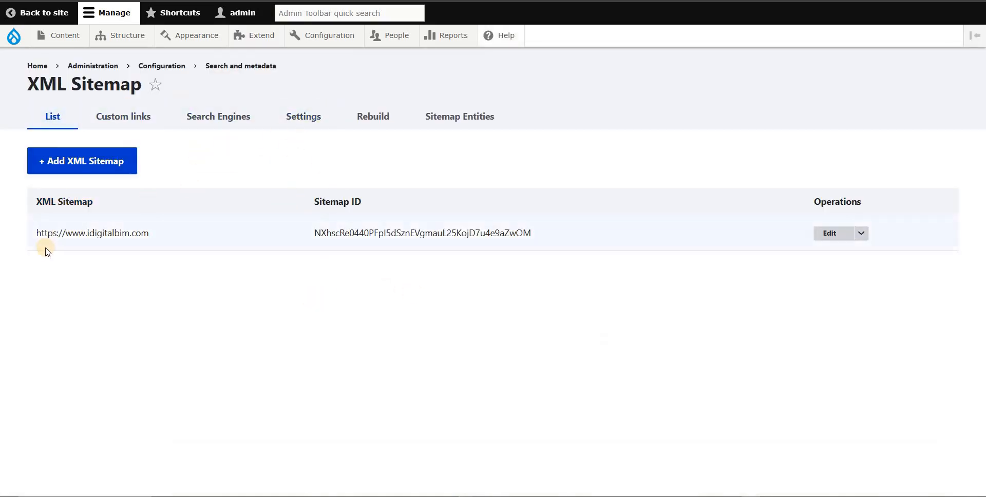
pyautogui.moveTo(45, 233); pyautogui.dragTo(634, 235)
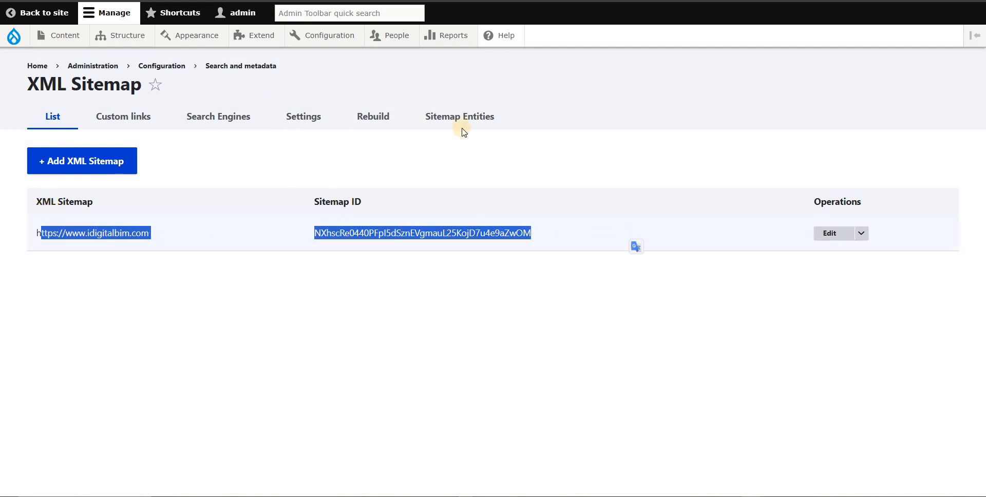
# - Look over the XML Sitemap settings, including the front page's priority and change frequency
pyautogui.click(302, 117)
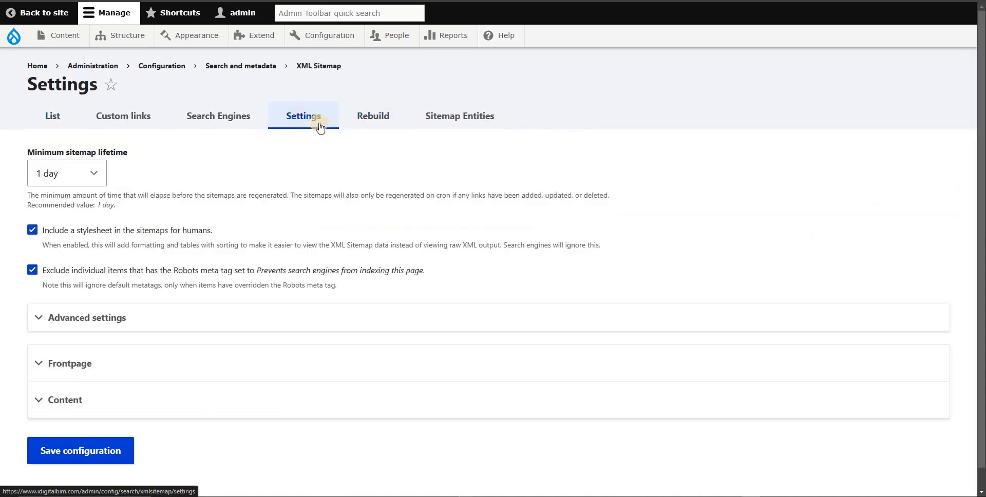
pyautogui.scroll(-2, 146, 290)
pyautogui.click(64, 268)
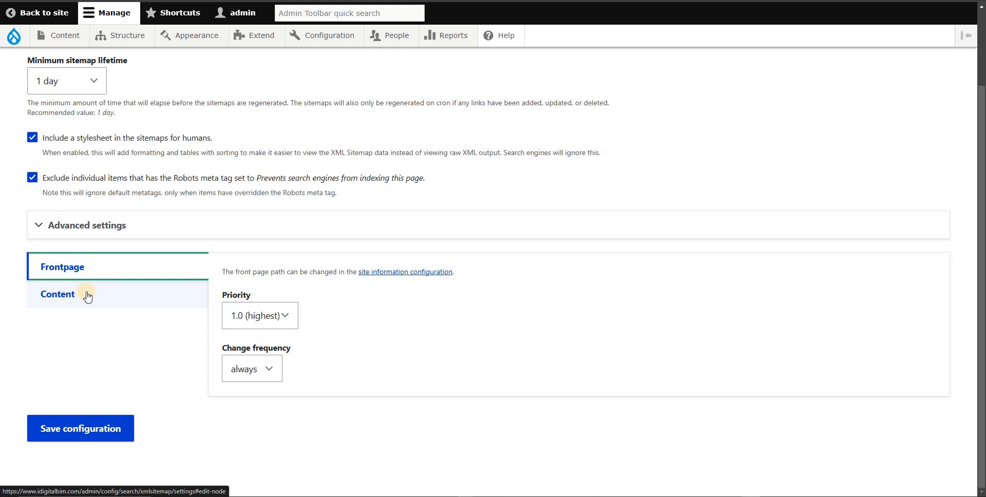
pyautogui.scroll(2, 102, 290)
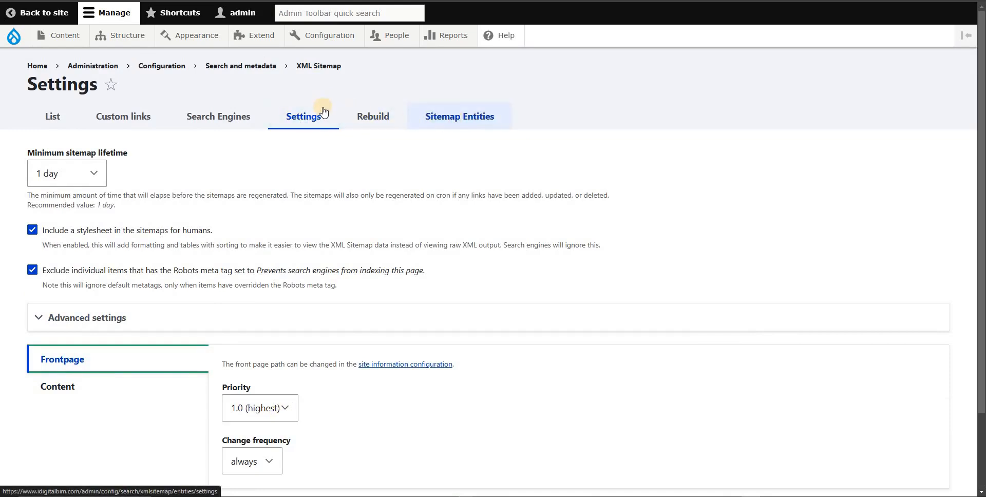
# - Open the sitemap entities settings and enable Content as a sitemap entity
pyautogui.click(482, 127)
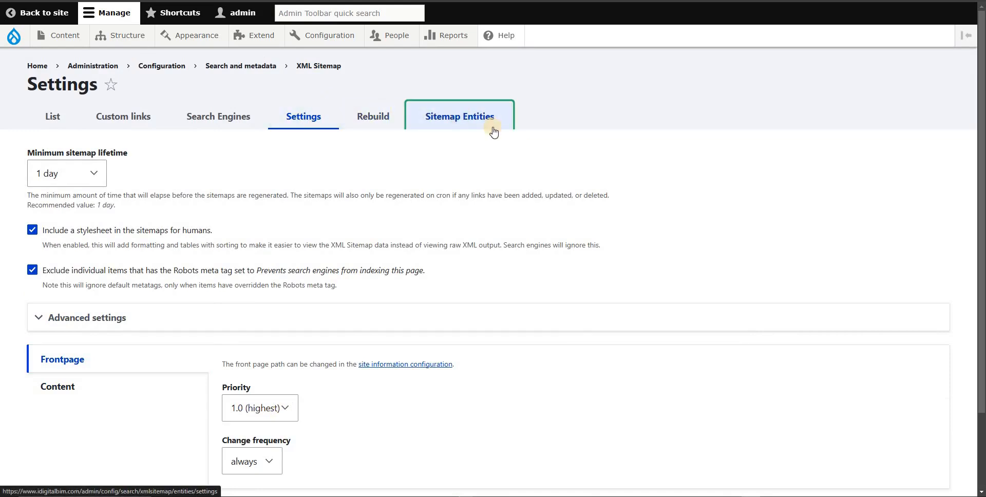
pyautogui.scroll(-3, 319, 209)
pyautogui.scroll(3, 292, 222)
pyautogui.click(48, 171)
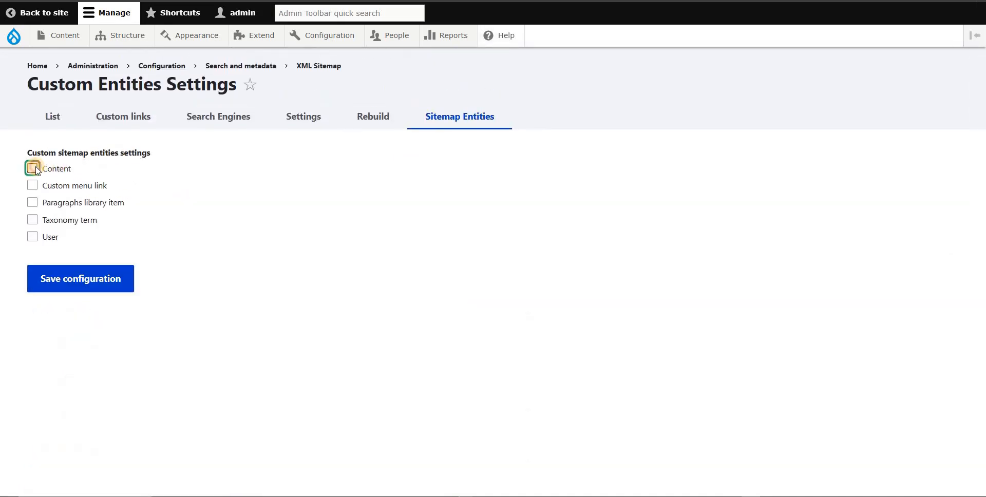
pyautogui.click(35, 170)
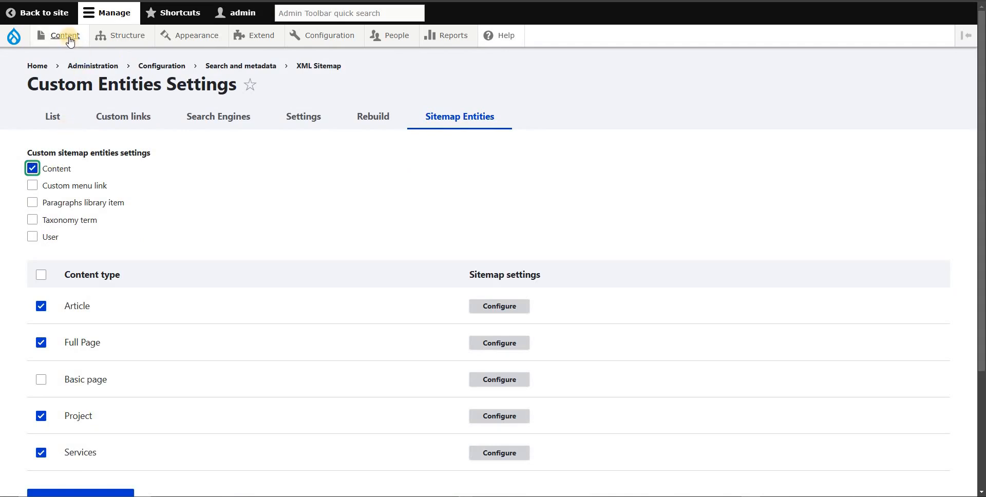
# - Examine the site's content list and the available content types in its filter
pyautogui.moveTo(59, 35)
pyautogui.moveTo(144, 58)
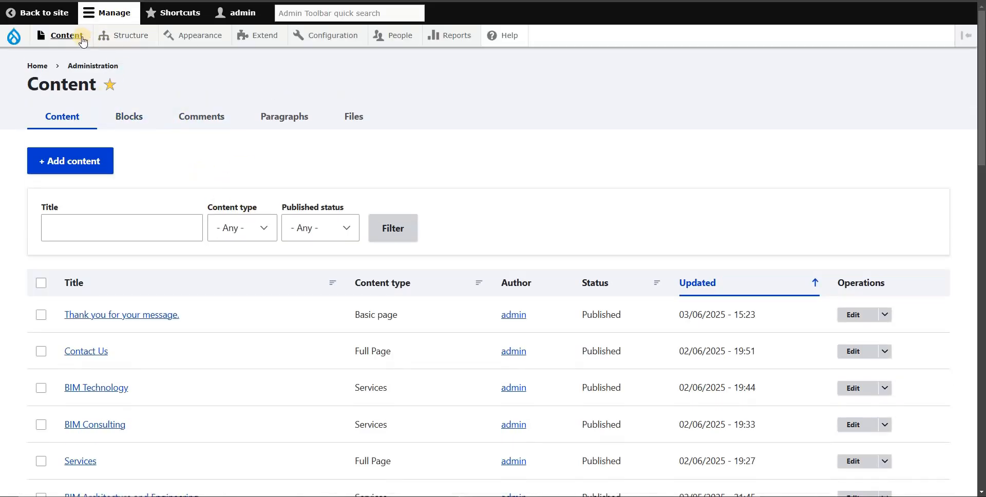
pyautogui.click(262, 227)
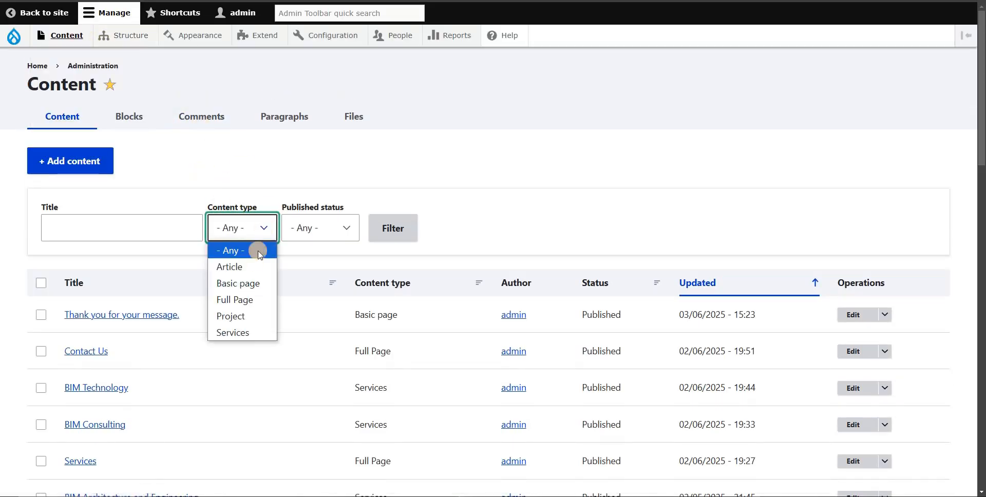
pyautogui.click(548, 234)
pyautogui.scroll(-3, 550, 236)
pyautogui.moveTo(18, 117); pyautogui.dragTo(339, 457)
pyautogui.scroll(-7, 411, 369)
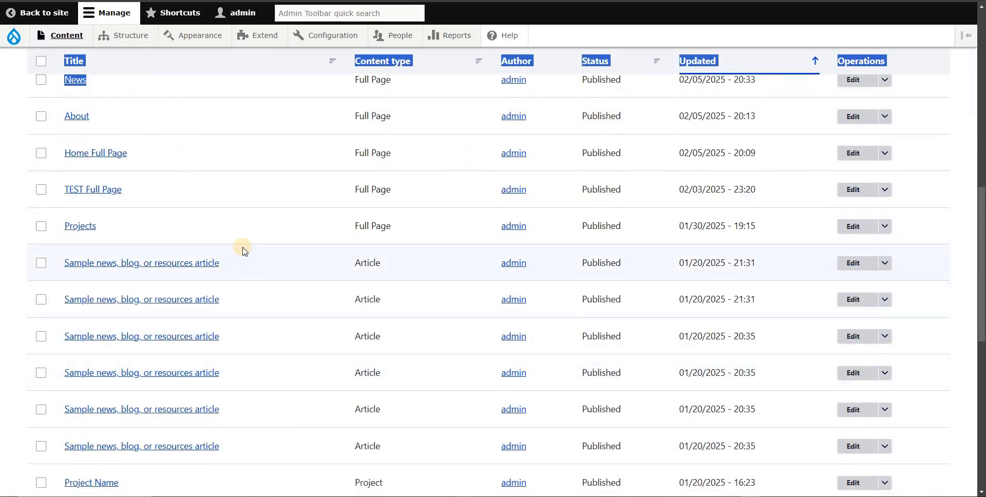
pyautogui.scroll(10, 243, 251)
pyautogui.click(297, 194)
# - Filter the content list by the Article content type and look through the matching items
pyautogui.click(262, 228)
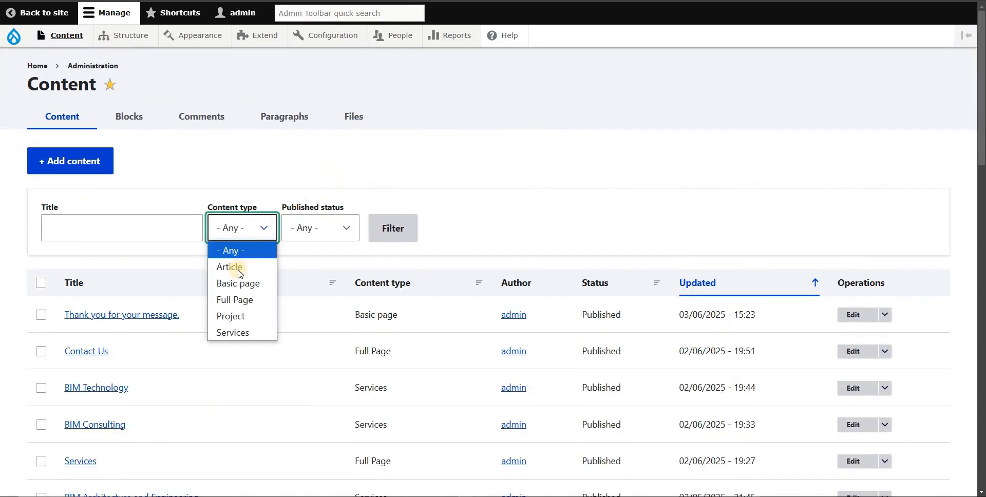
pyautogui.click(240, 268)
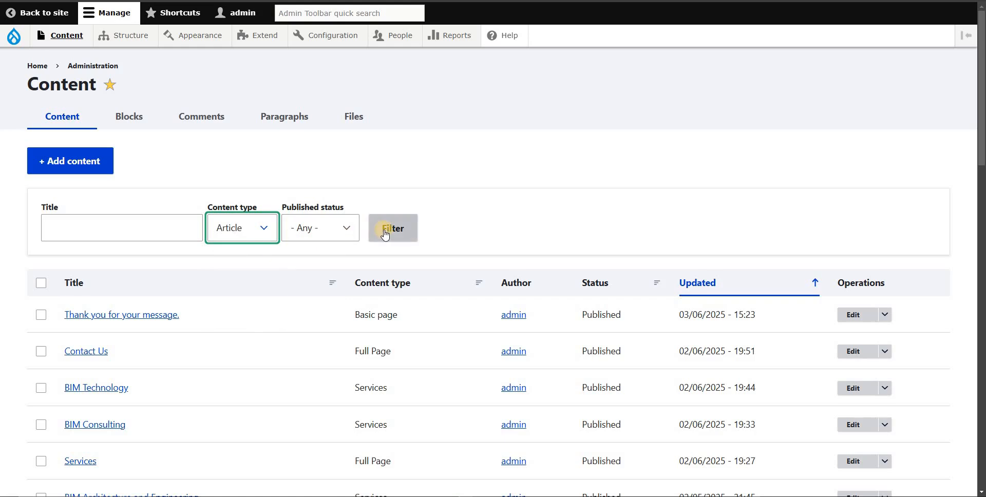
pyautogui.click(385, 234)
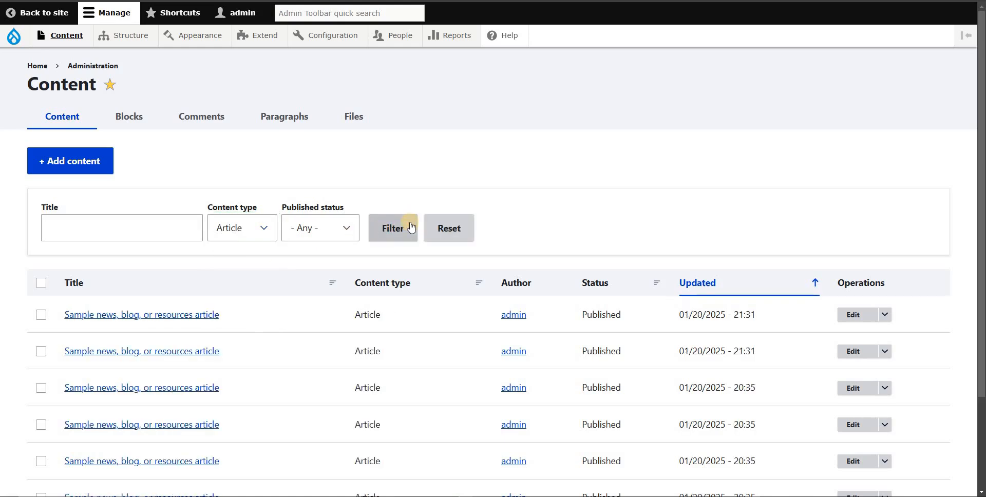
pyautogui.scroll(-2, 539, 195)
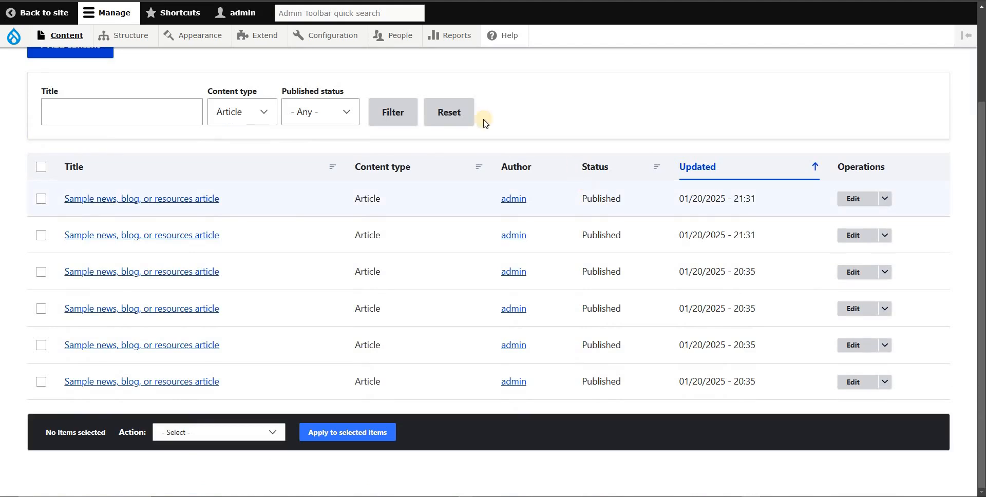
# - Filter the content list by the Basic page content type
pyautogui.click(264, 114)
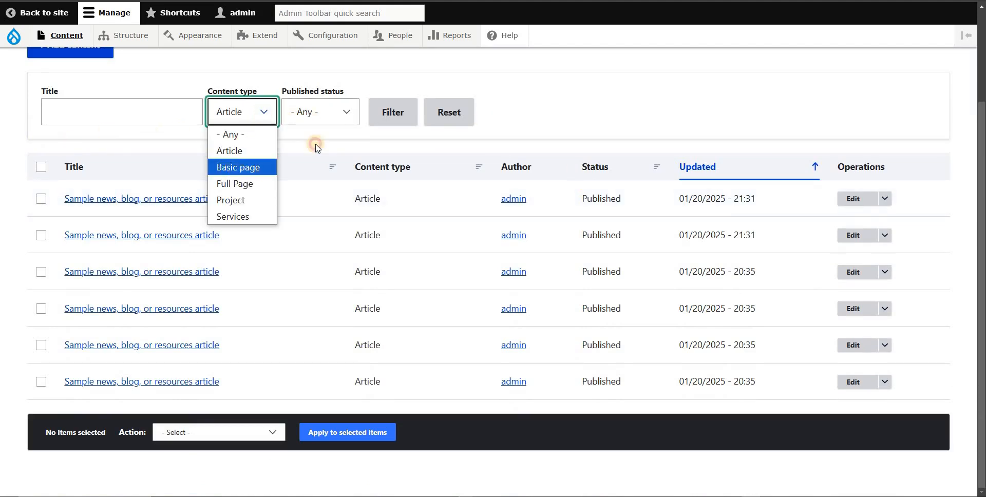
pyautogui.click(244, 163)
pyautogui.click(396, 114)
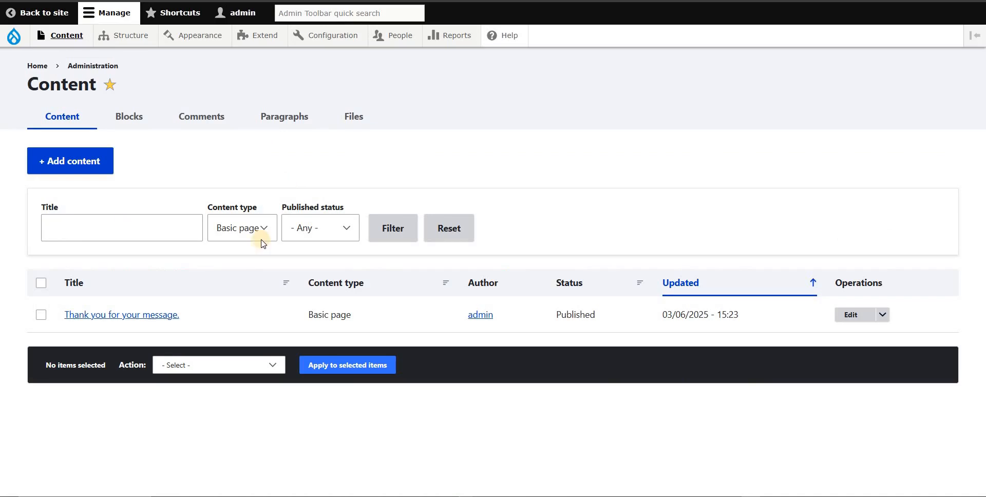
# - Filter the content list by the Full Page content type and look through the matching pages
pyautogui.click(257, 232)
pyautogui.click(237, 296)
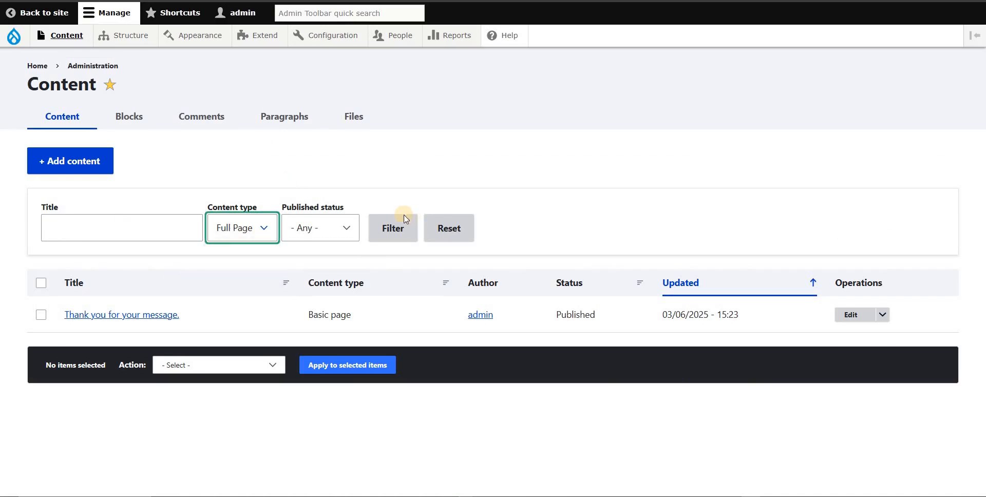
pyautogui.click(394, 228)
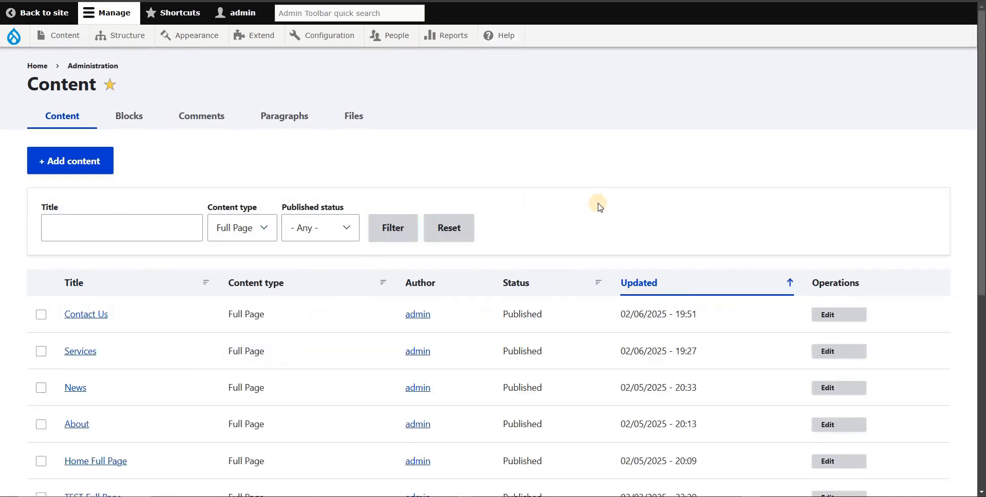
pyautogui.scroll(-4, 565, 216)
pyautogui.scroll(-4, 484, 223)
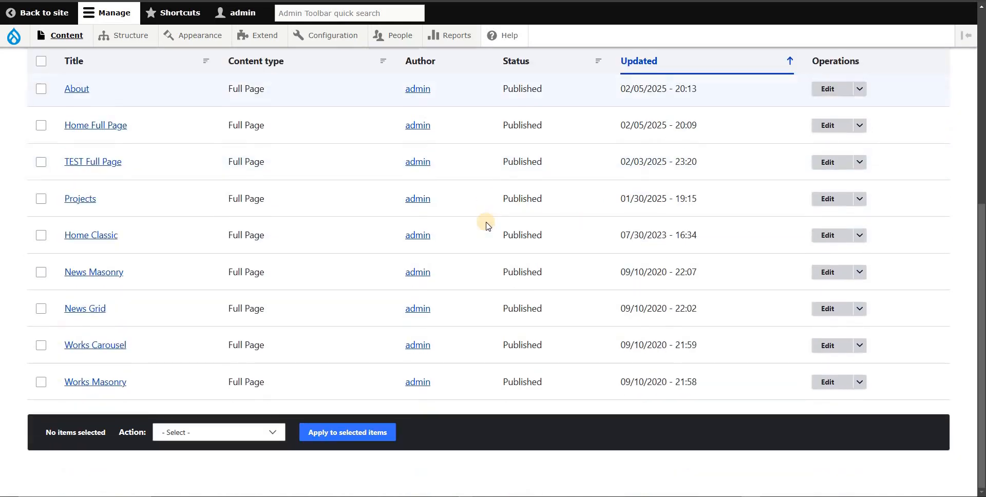
pyautogui.scroll(5, 486, 224)
pyautogui.scroll(3, 486, 224)
pyautogui.click(264, 232)
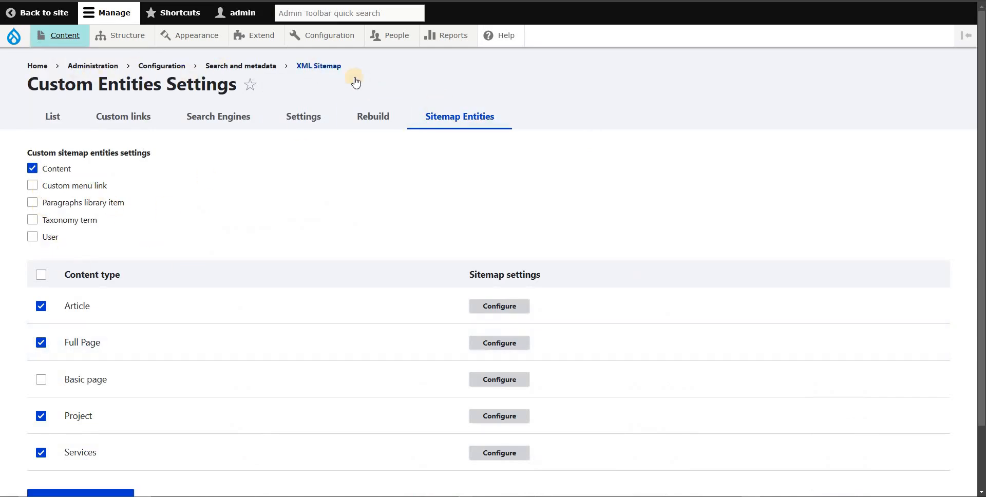
# - Include the Basic page content type in the sitemap entities and save the configuration
pyautogui.click(435, 118)
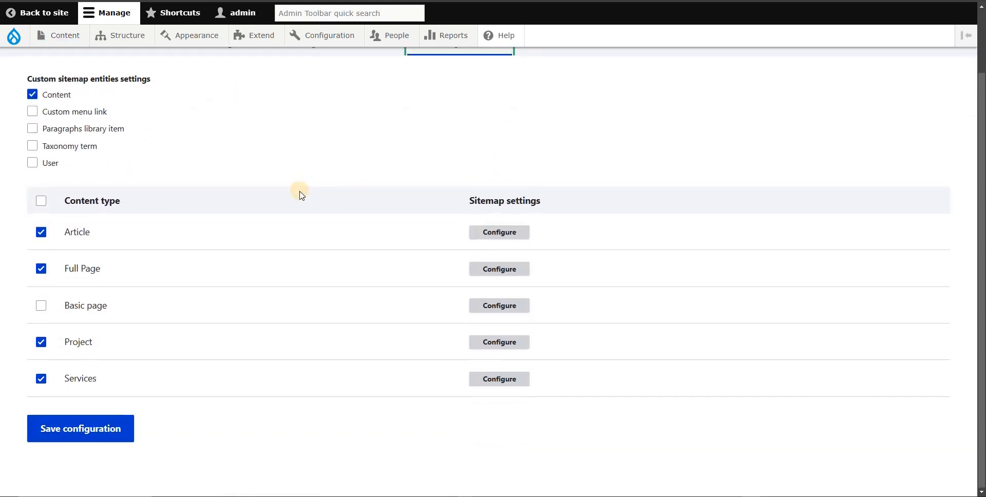
pyautogui.scroll(-2, 200, 269)
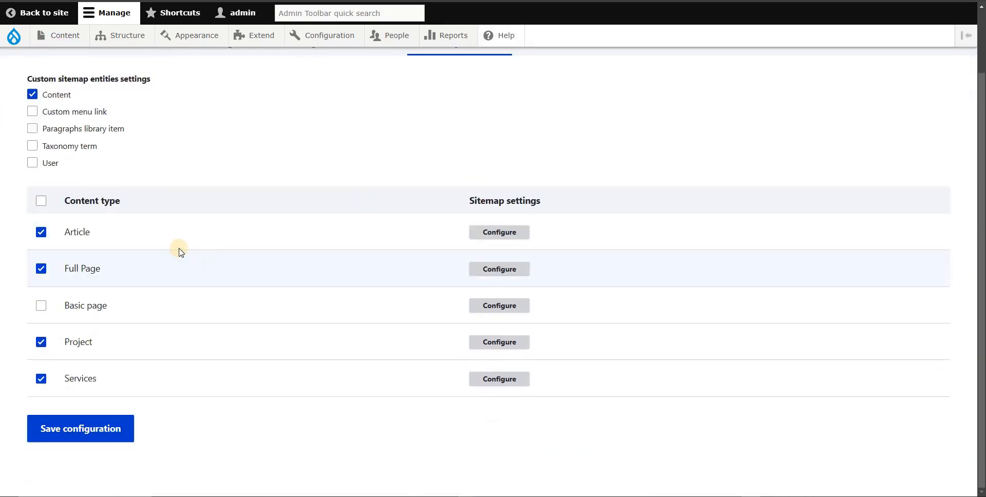
pyautogui.click(57, 306)
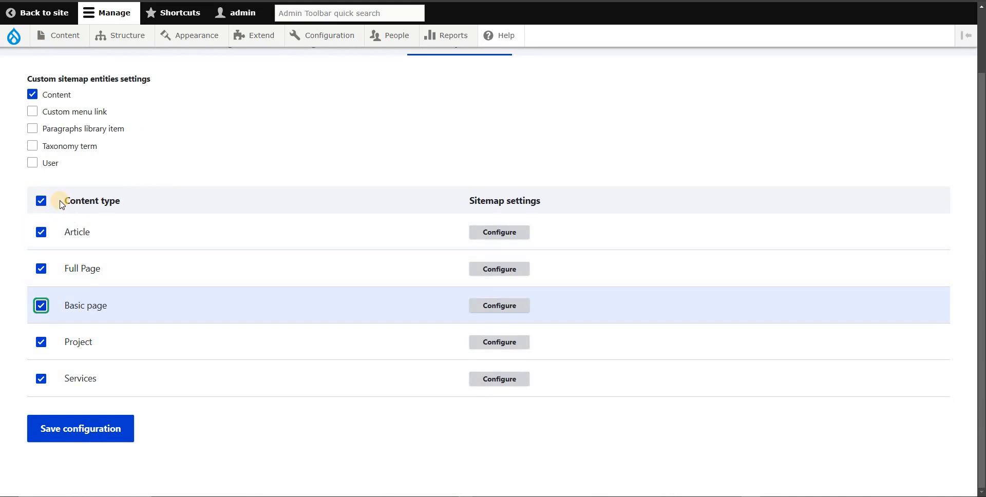
pyautogui.click(93, 430)
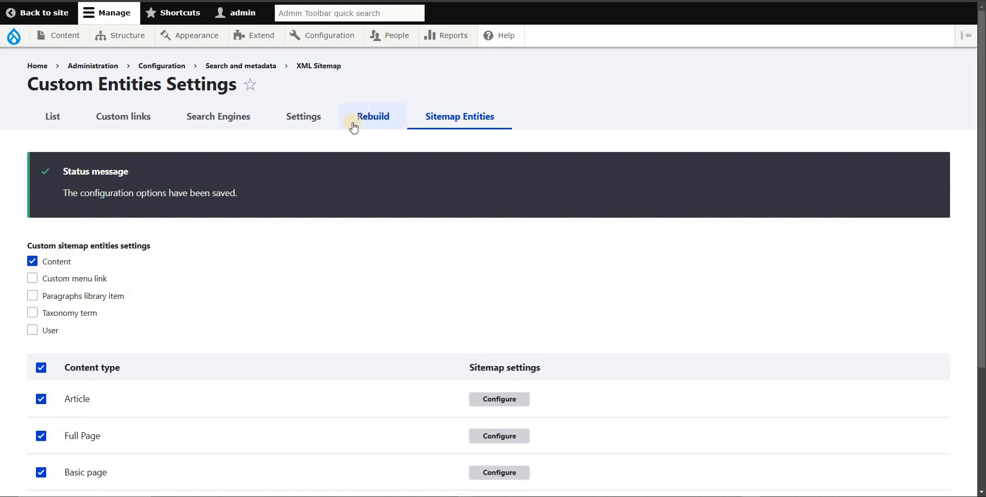
# - In the XML Sitemap settings, set the front page's priority to 1.0 (highest) and its change frequency to always
pyautogui.click(297, 121)
pyautogui.scroll(-3, 282, 260)
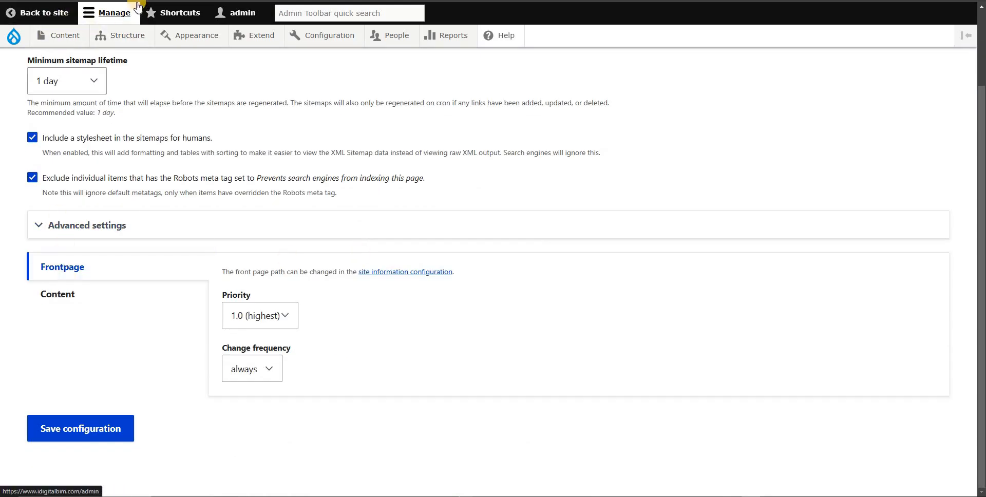
pyautogui.scroll(2, 352, 81)
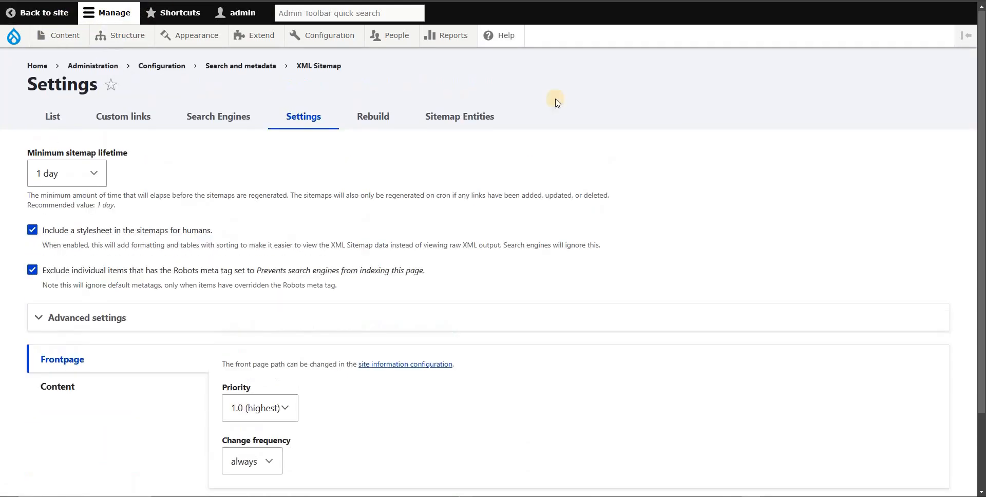
pyautogui.click(61, 388)
pyautogui.click(68, 359)
pyautogui.scroll(-2, 71, 308)
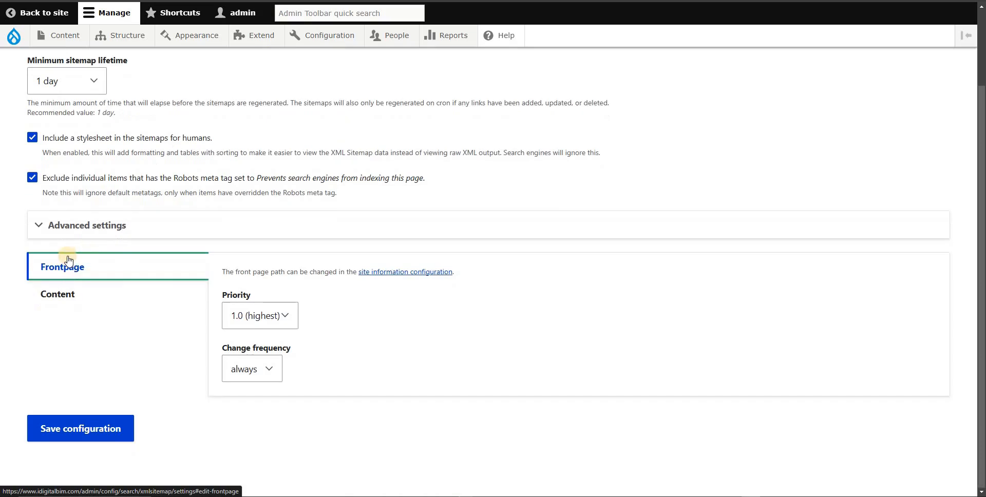
pyautogui.click(282, 316)
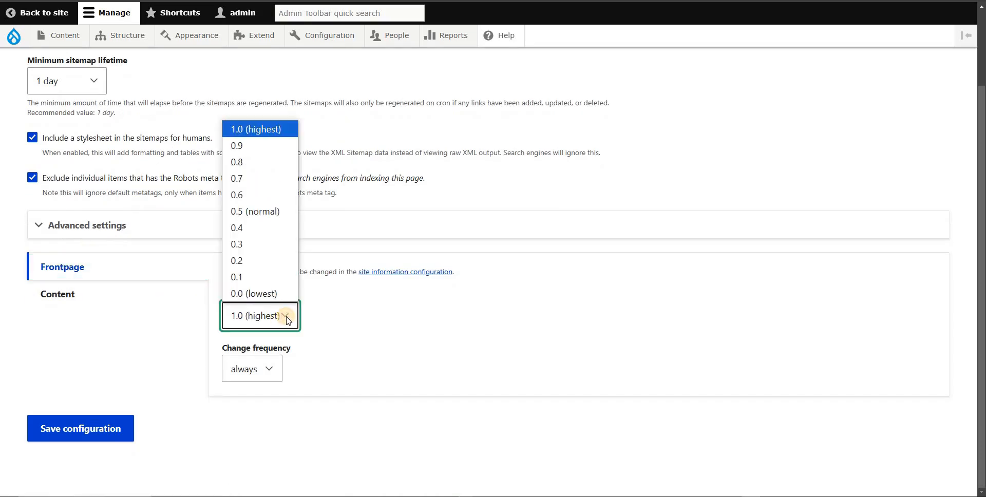
pyautogui.click(265, 127)
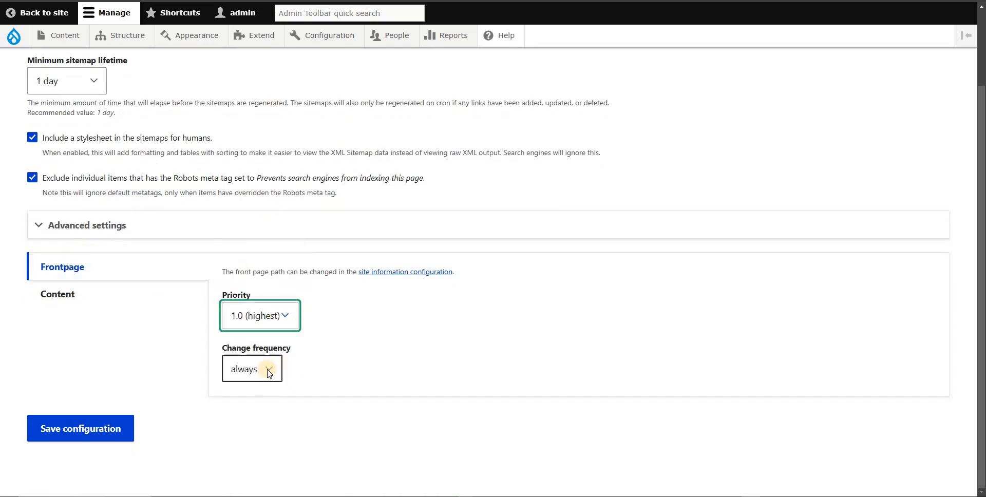
pyautogui.click(270, 370)
pyautogui.click(249, 392)
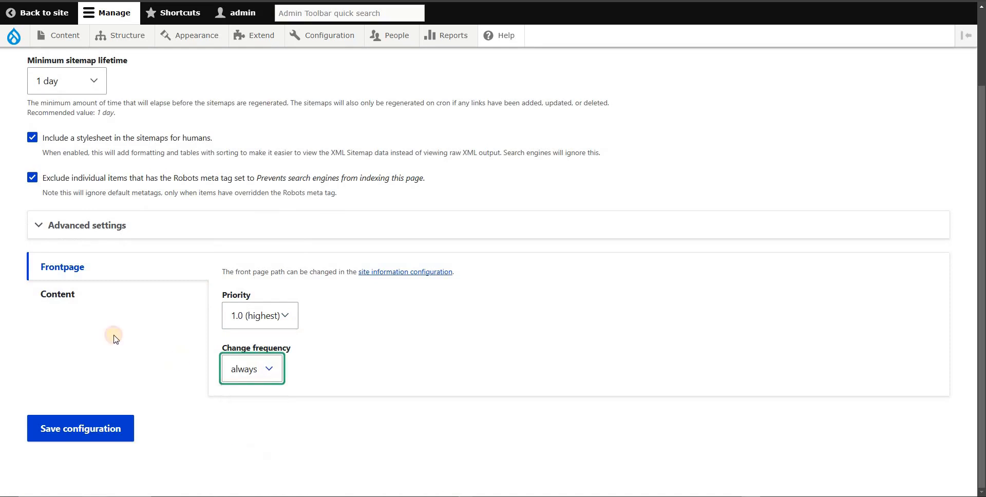
# - Review the XML Sitemap settings table of content types, highlighting their inclusion, priority and indexing columns
pyautogui.click(73, 302)
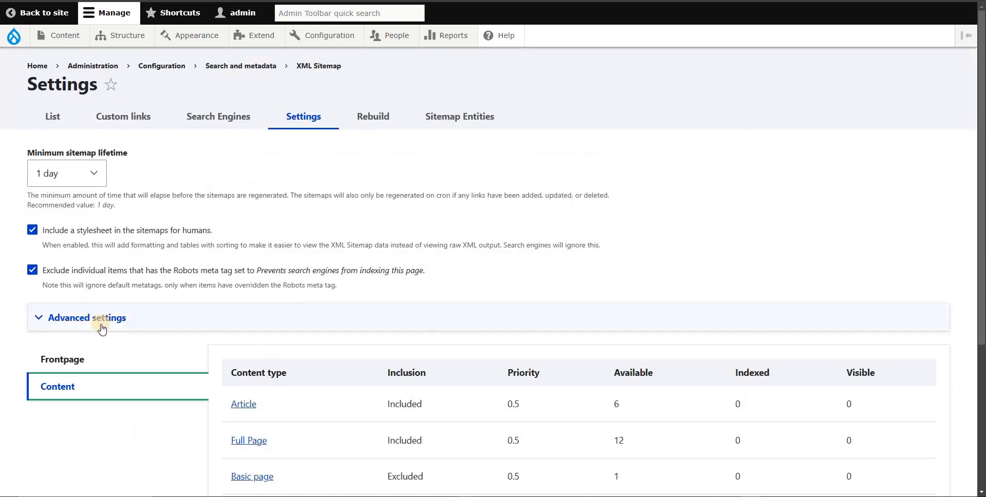
pyautogui.scroll(-3, 64, 214)
pyautogui.moveTo(219, 208); pyautogui.dragTo(317, 370)
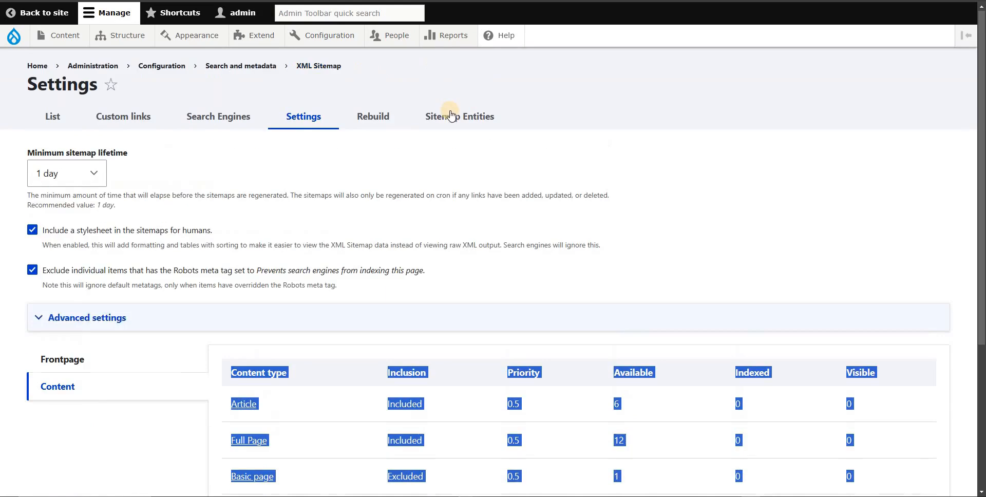
pyautogui.scroll(-4, 645, 277)
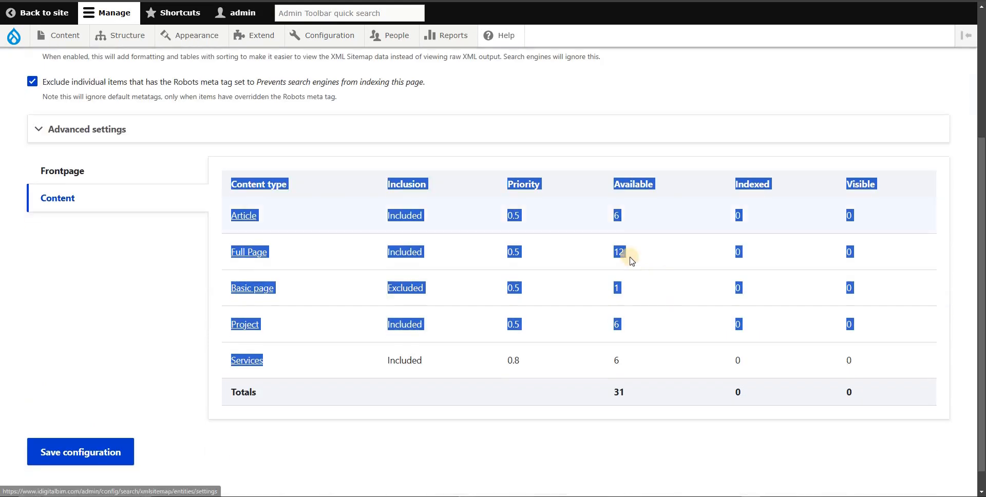
# - Check the sitemap inclusion status of the Article, Full Page and Basic page content types in the content table
pyautogui.click(676, 134)
pyautogui.click(142, 133)
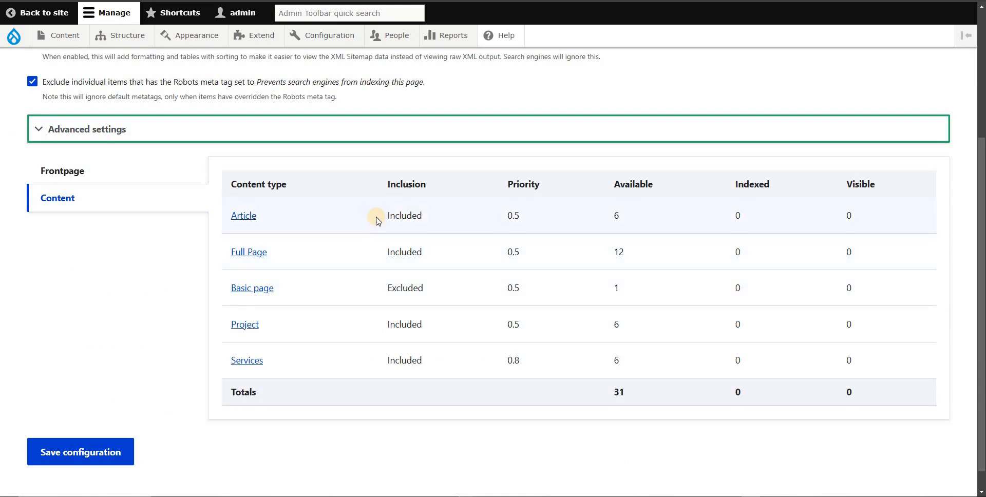
pyautogui.moveTo(387, 215); pyautogui.dragTo(423, 220)
pyautogui.moveTo(387, 251); pyautogui.dragTo(426, 257)
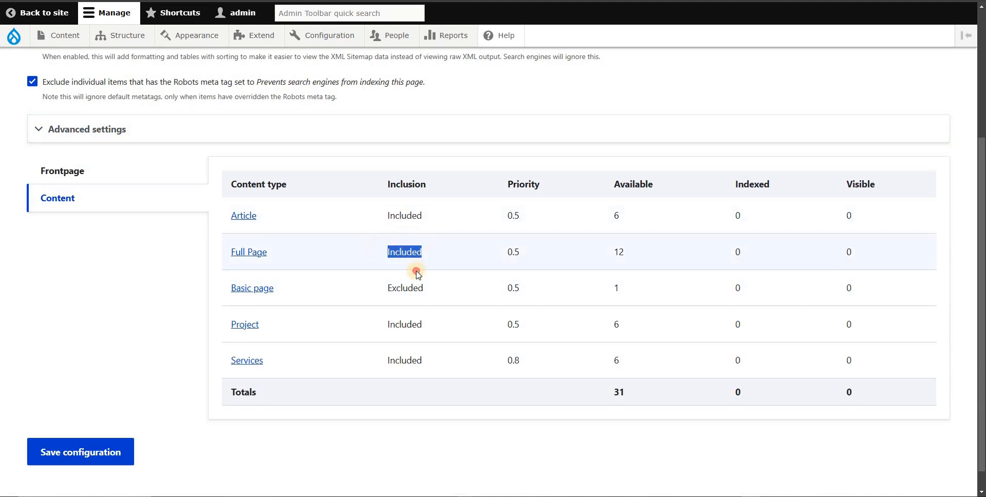
pyautogui.moveTo(387, 290); pyautogui.dragTo(414, 289)
pyautogui.click(389, 468)
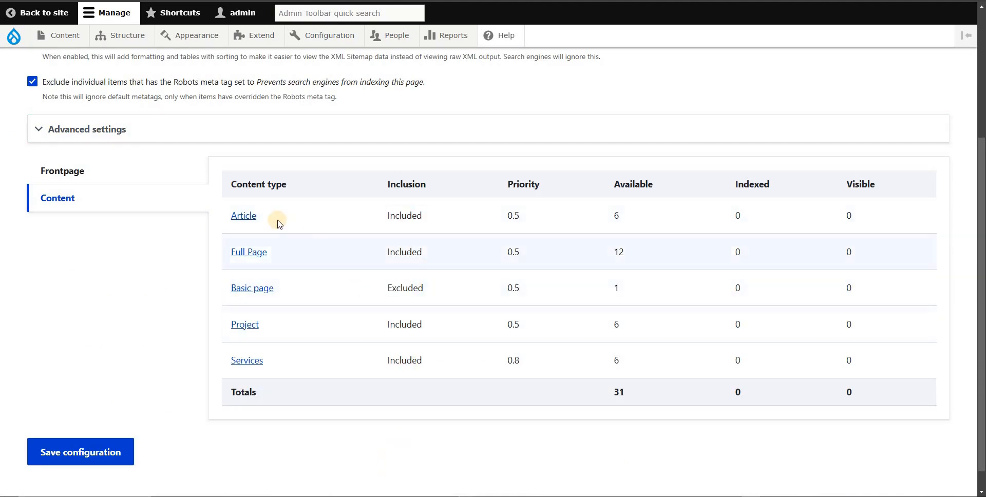
# - Open the sitemap settings of Article, Full Page, Basic page, Project and Services, each in its own browser tab
pyautogui.rightClick(246, 217)
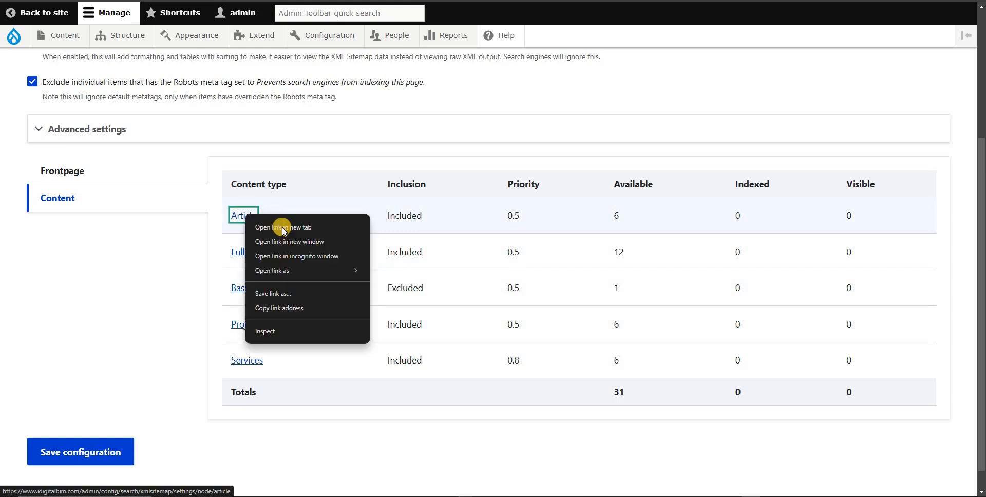
pyautogui.click(272, 229)
pyautogui.rightClick(250, 255)
pyautogui.click(269, 266)
pyautogui.rightClick(251, 289)
pyautogui.click(272, 302)
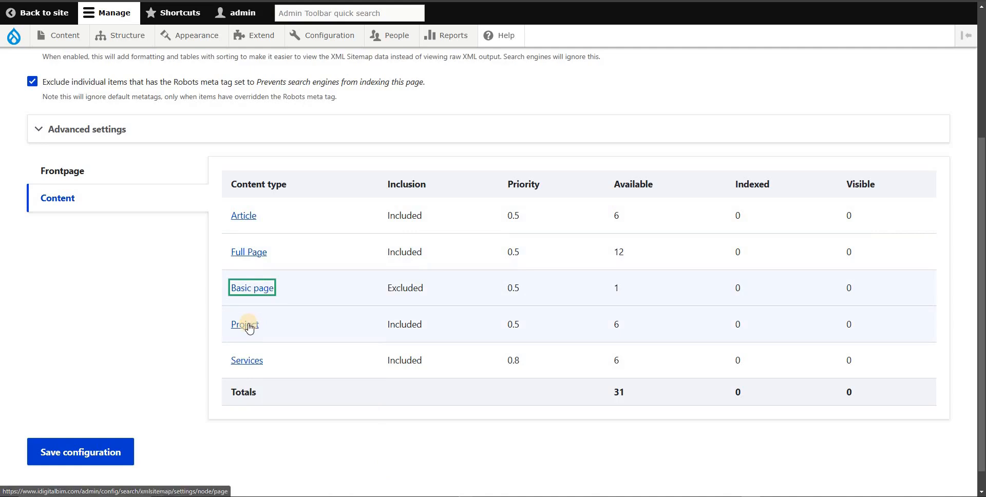
pyautogui.rightClick(244, 325)
pyautogui.click(267, 337)
pyautogui.rightClick(250, 363)
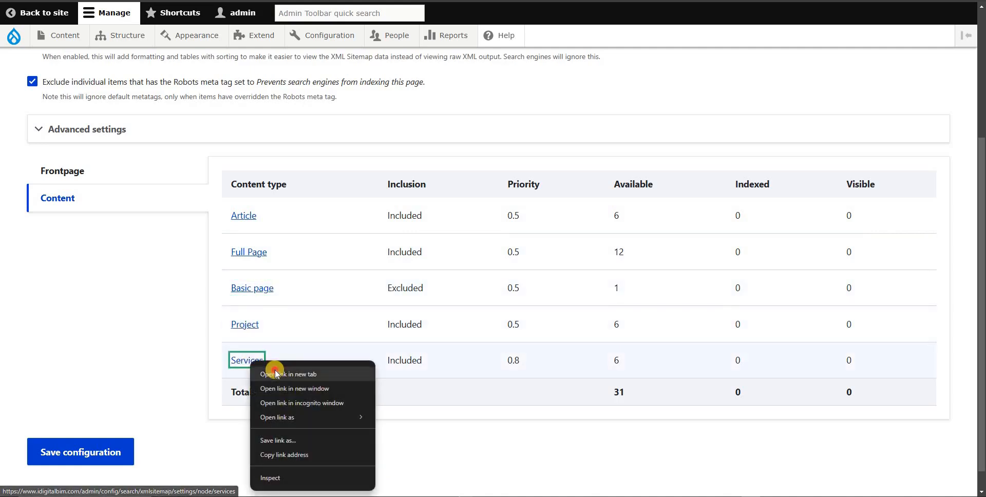
pyautogui.click(269, 374)
# - In the Article sitemap settings, switch the inclusion to Excluded and back to Included
pyautogui.click(359, 2)
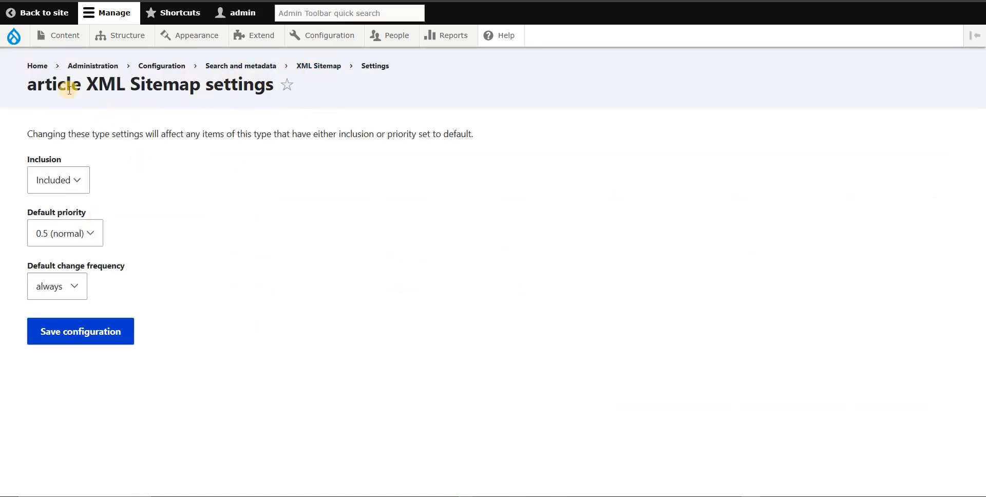
pyautogui.doubleClick(44, 83)
pyautogui.click(77, 181)
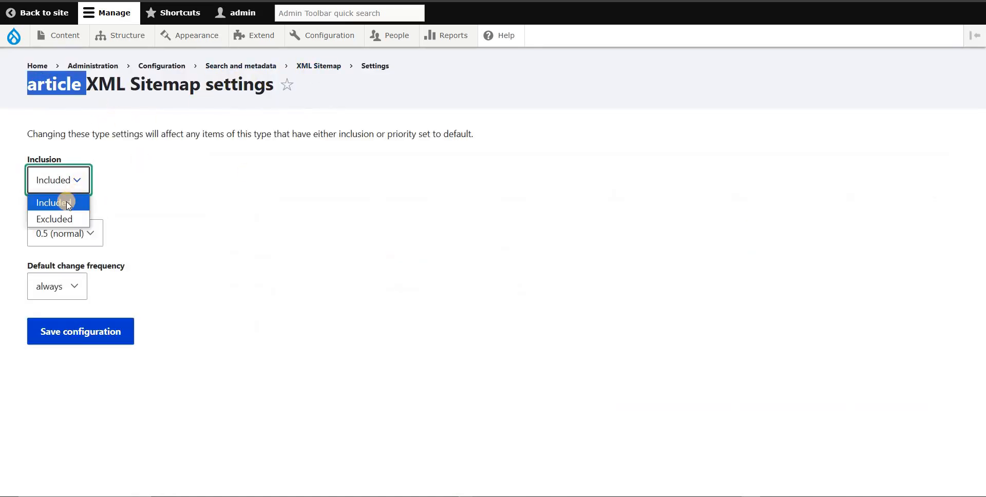
pyautogui.click(67, 203)
pyautogui.click(75, 180)
pyautogui.press('Return')
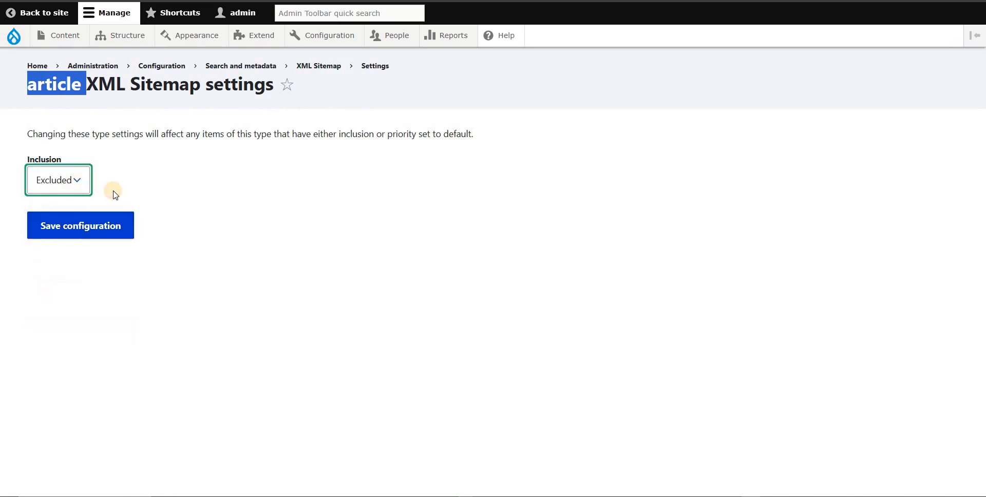
pyautogui.click(77, 182)
pyautogui.click(67, 203)
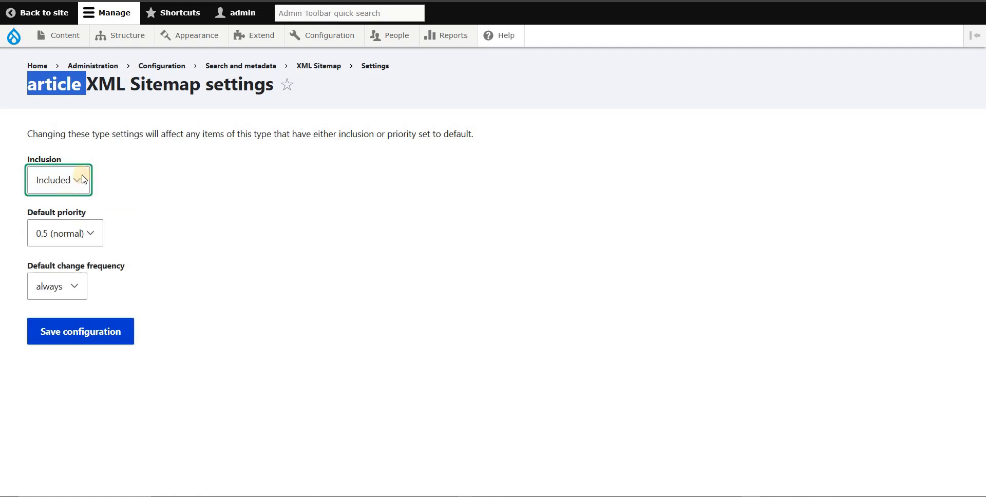
pyautogui.click(154, 217)
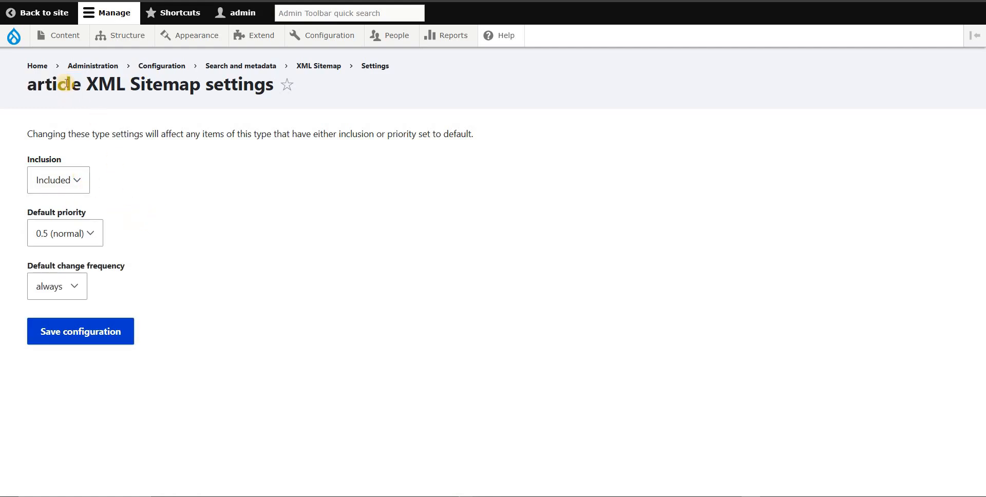
# - Set Article's default priority to 0.5 (normal) and default change frequency to always, and save the configuration
pyautogui.click(93, 236)
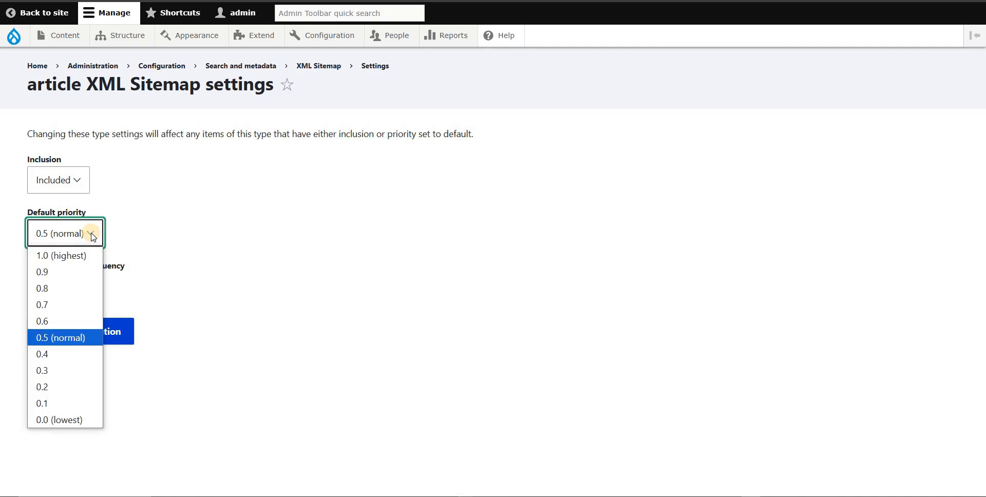
pyautogui.click(68, 338)
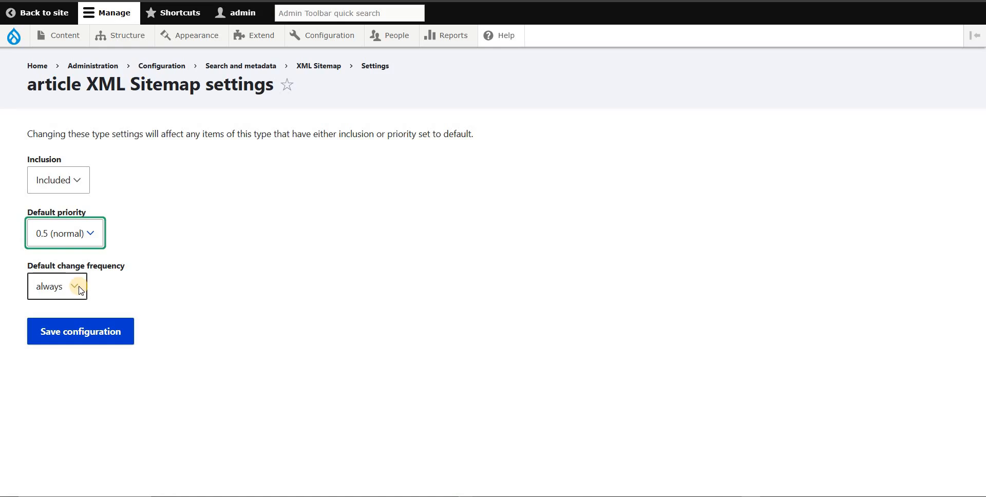
pyautogui.click(80, 290)
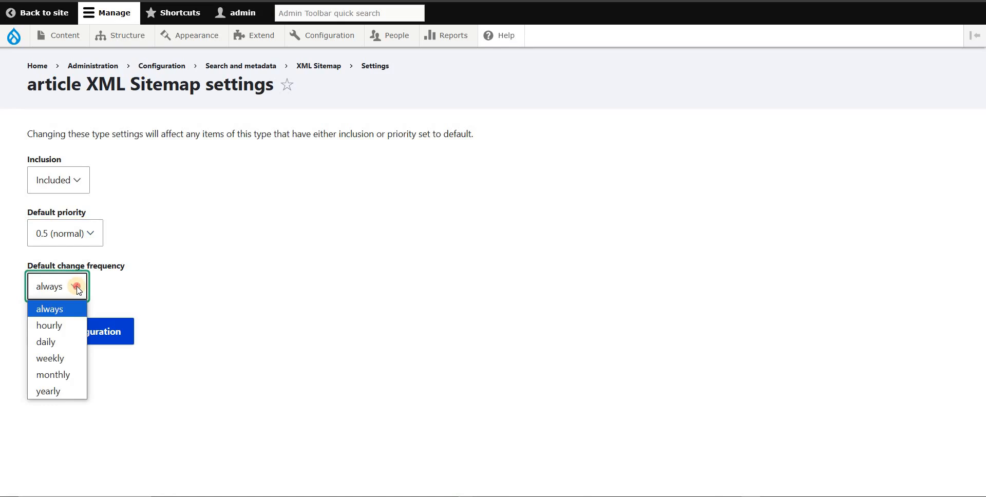
pyautogui.click(77, 290)
pyautogui.click(78, 290)
pyautogui.click(61, 310)
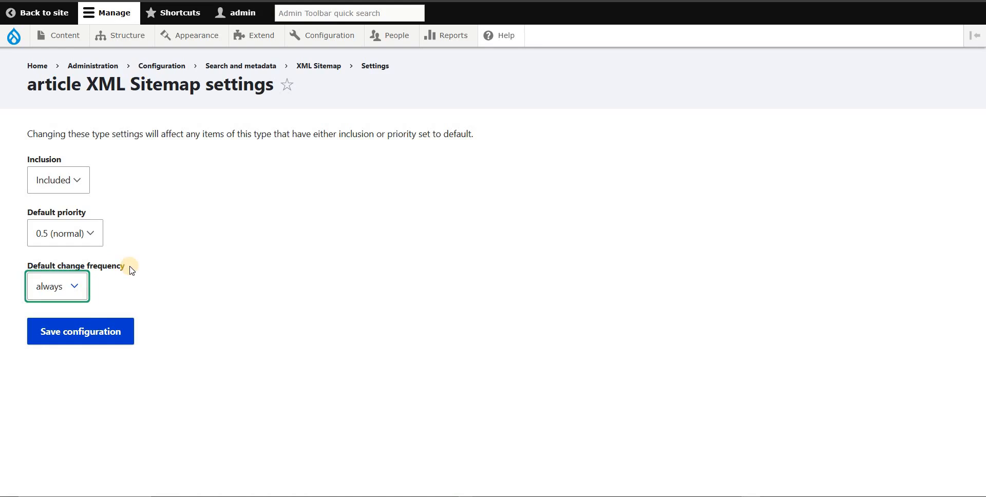
pyautogui.click(78, 286)
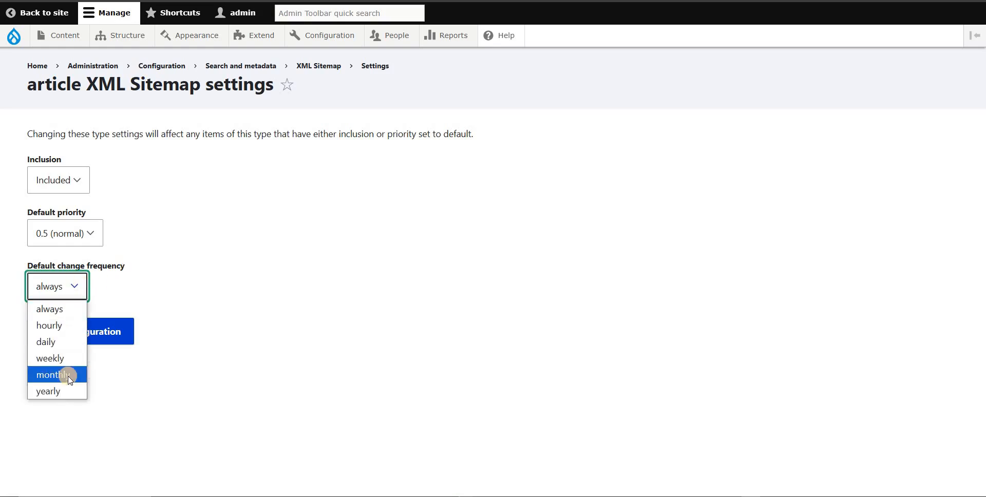
pyautogui.click(150, 293)
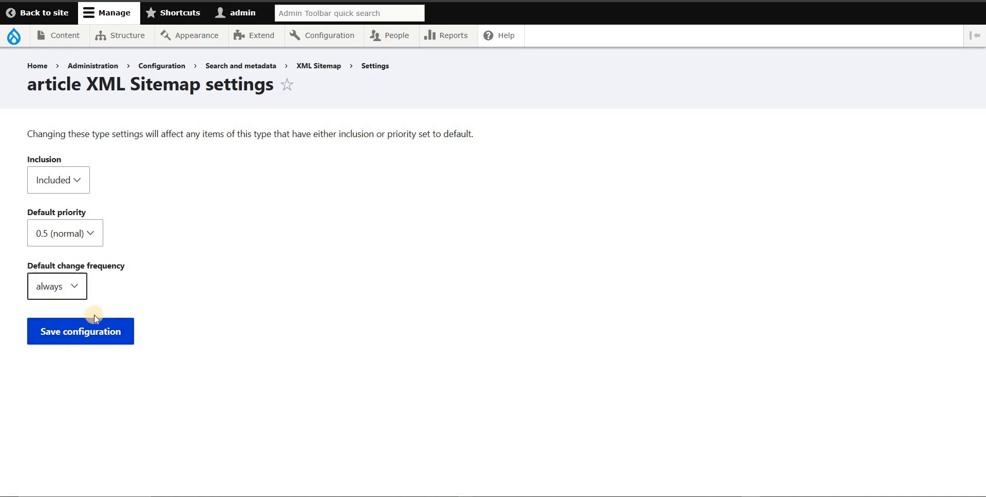
pyautogui.click(99, 338)
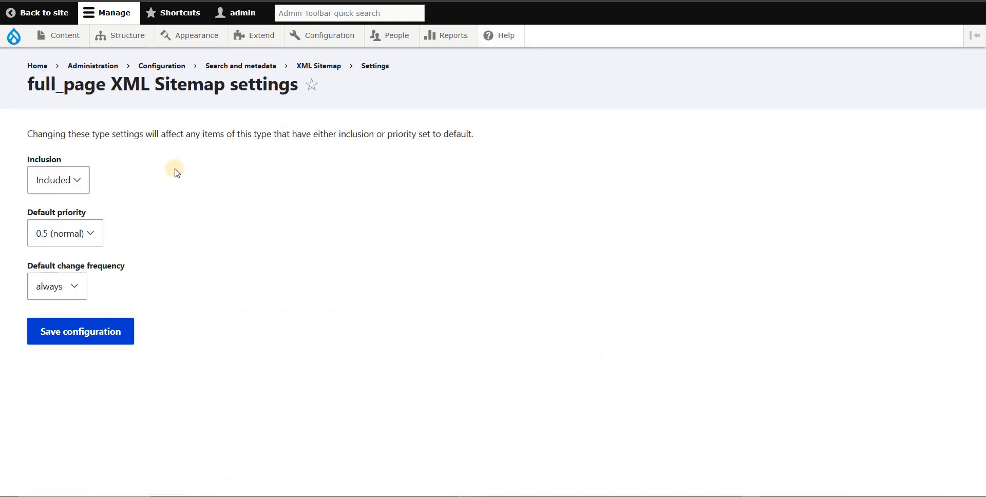
# - Save the Full Page sitemap settings with inclusion Included, default priority 0.5 (normal) and default change frequency always
pyautogui.moveTo(101, 86); pyautogui.dragTo(34, 85)
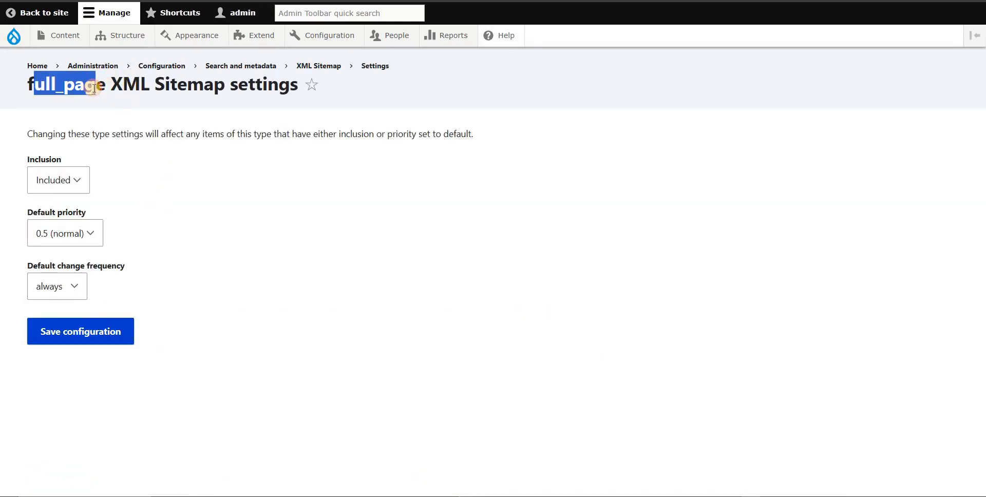
pyautogui.click(82, 186)
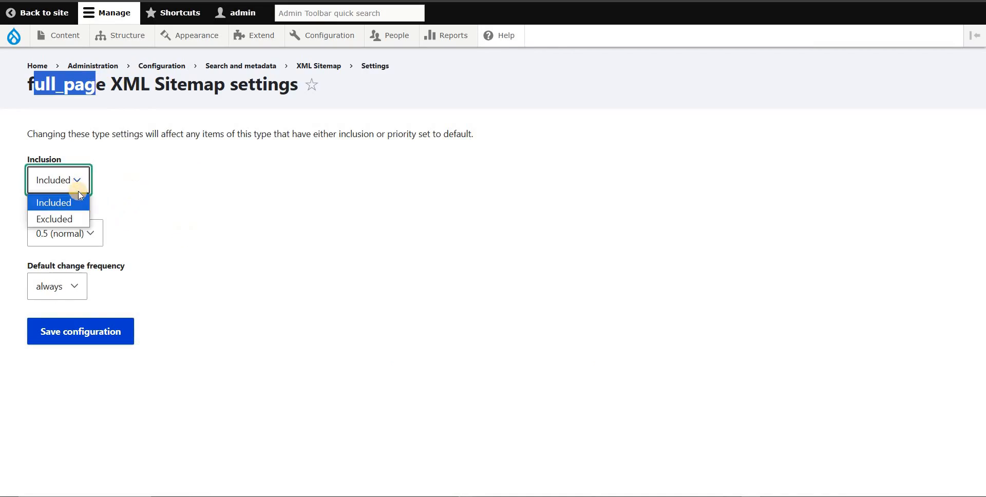
pyautogui.click(71, 206)
pyautogui.click(77, 288)
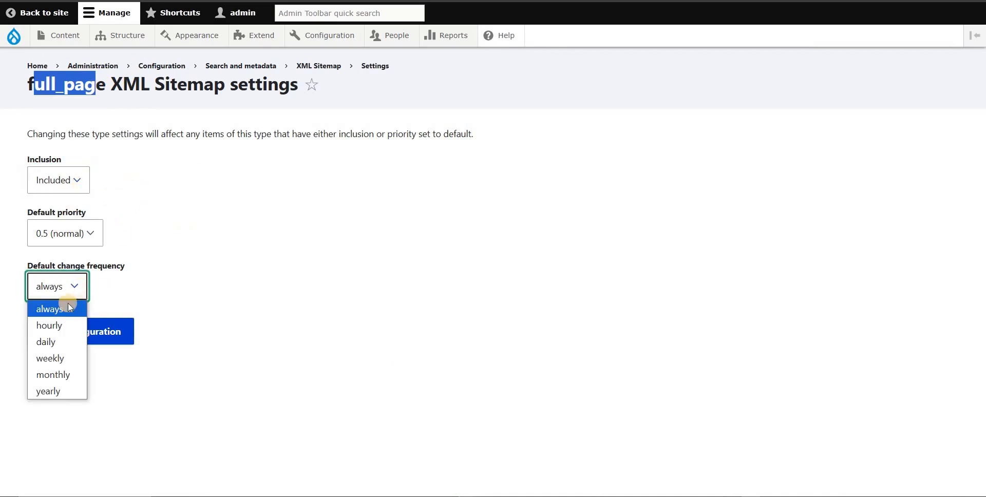
pyautogui.click(64, 308)
pyautogui.click(88, 235)
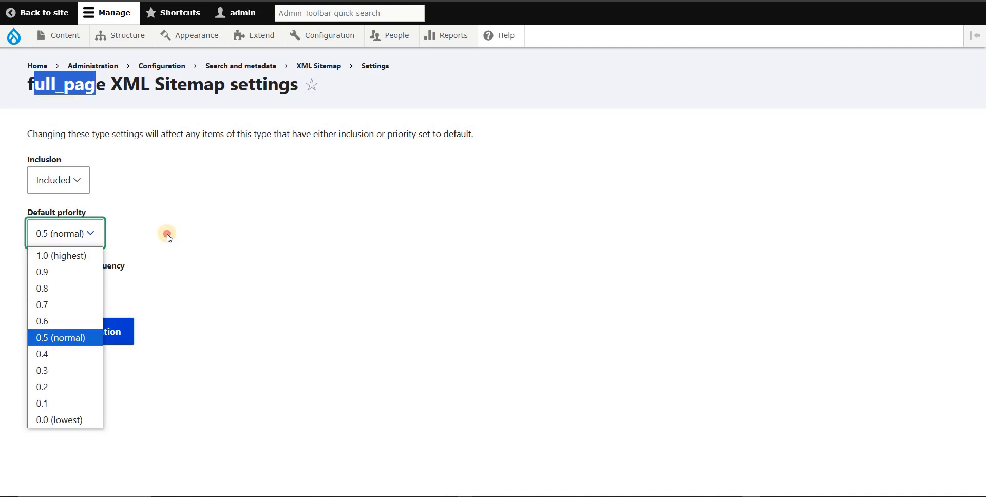
pyautogui.click(165, 234)
pyautogui.click(92, 337)
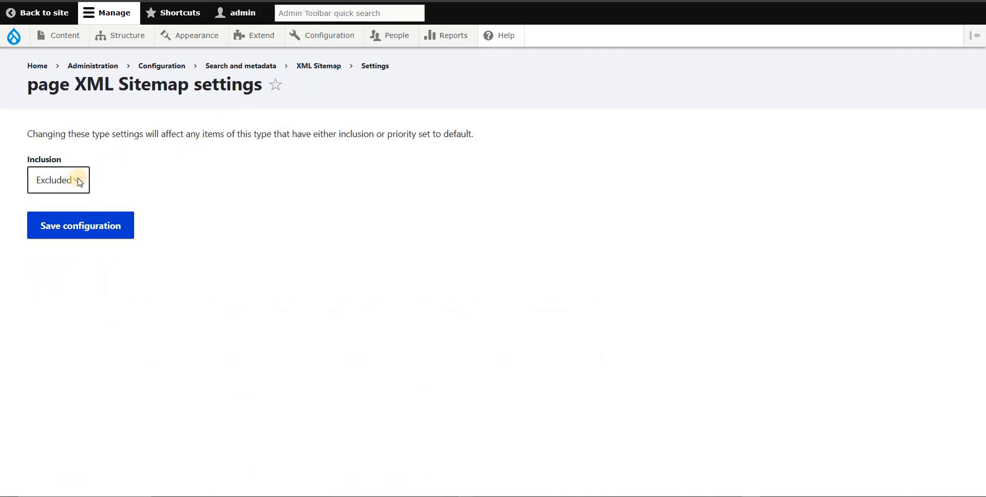
# - Set the Basic page content type's inclusion to Included with default priority 0.5 (normal), and save the configuration
pyautogui.click(78, 182)
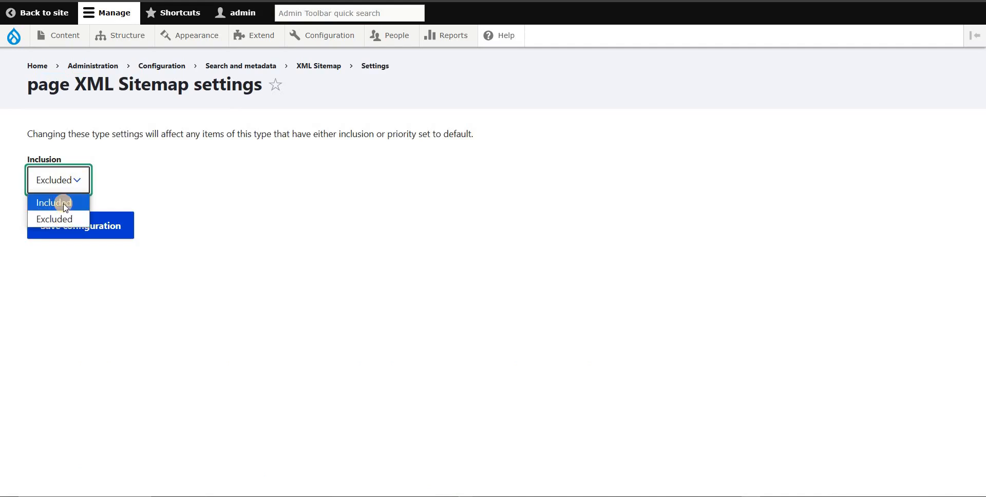
pyautogui.click(65, 205)
pyautogui.click(77, 180)
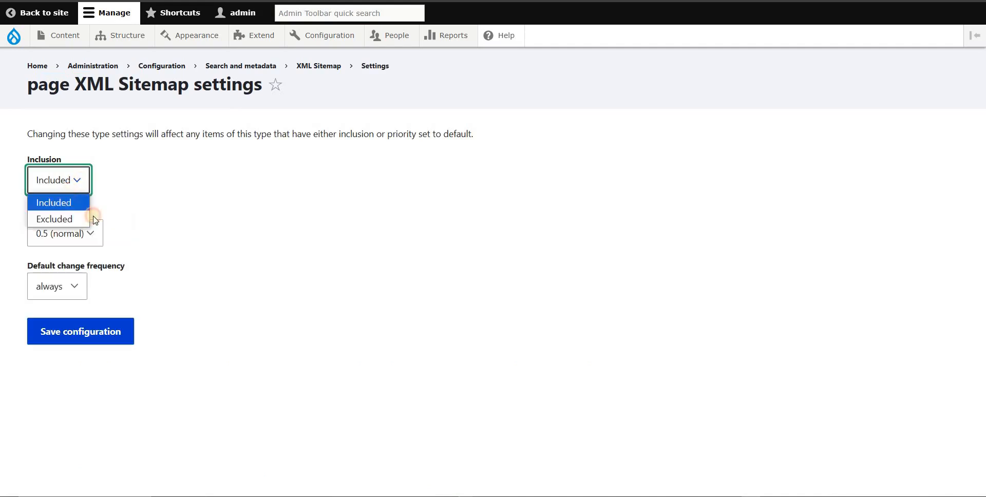
pyautogui.click(72, 205)
pyautogui.click(94, 235)
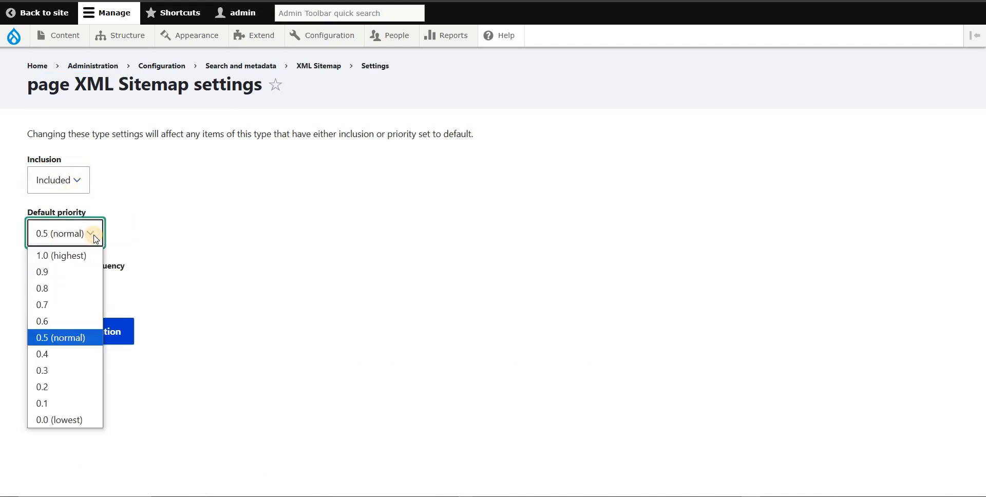
pyautogui.click(71, 337)
pyautogui.click(100, 327)
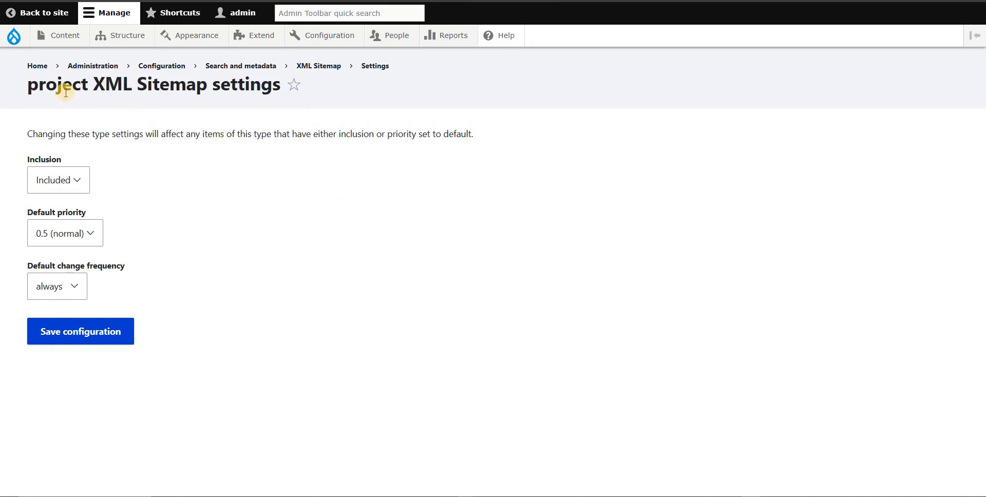
# - Keep the Project content type's inclusion at Included and save its sitemap configuration
pyautogui.click(80, 180)
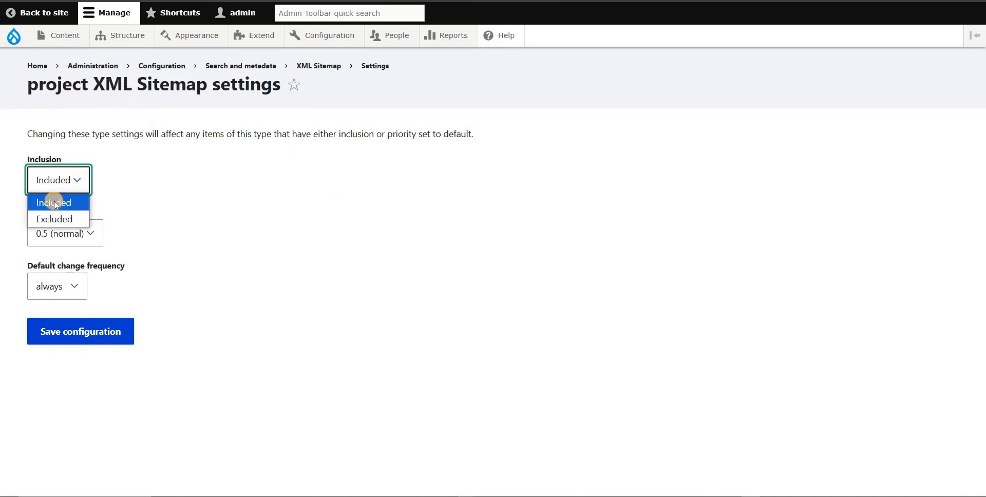
pyautogui.click(115, 199)
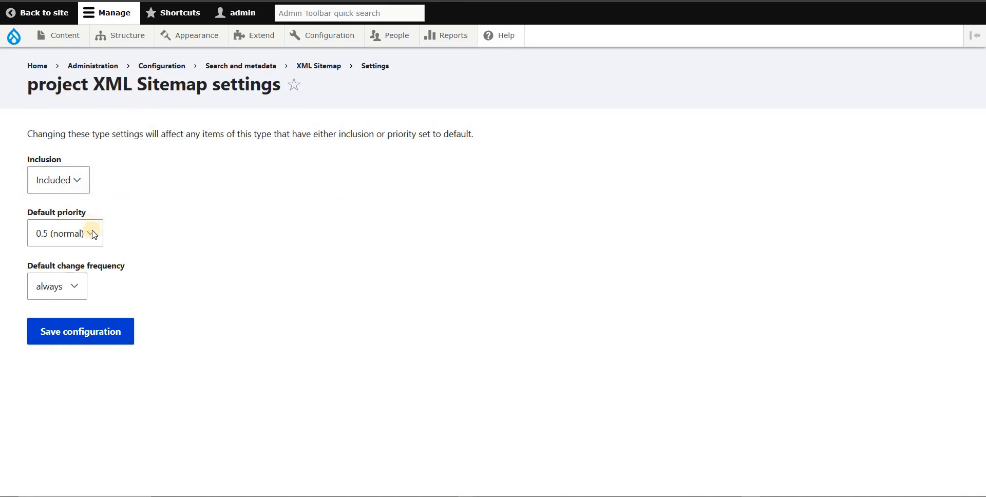
pyautogui.click(92, 330)
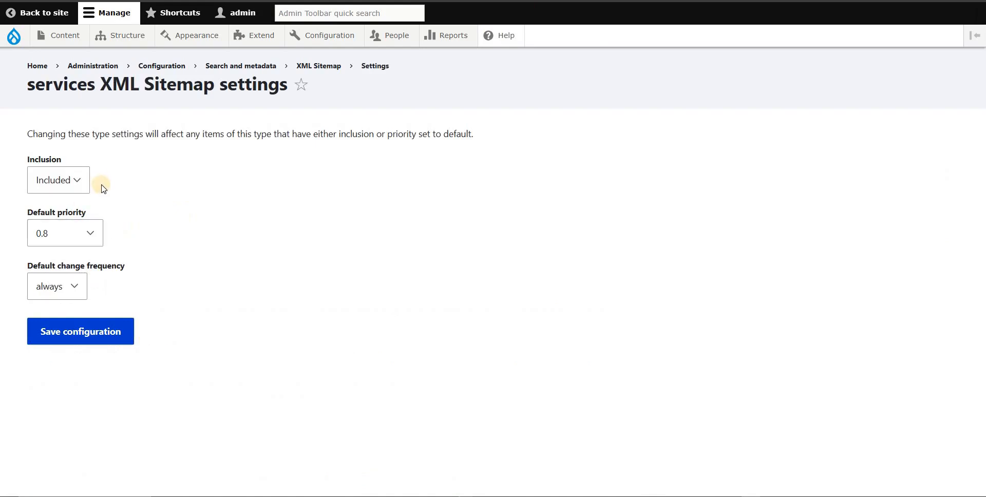
# - Set the Services content type's inclusion to Included and default priority to 0.8, save the configuration and close its settings page
pyautogui.click(82, 180)
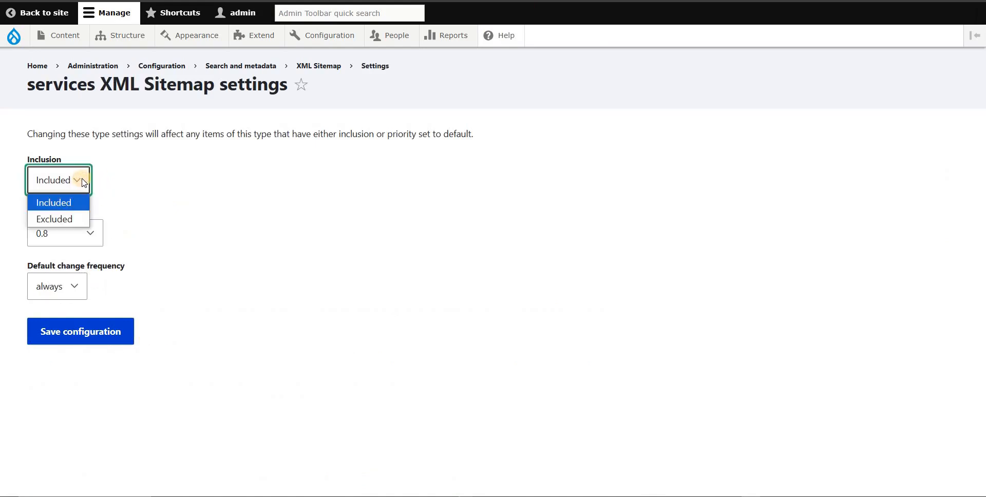
pyautogui.click(60, 202)
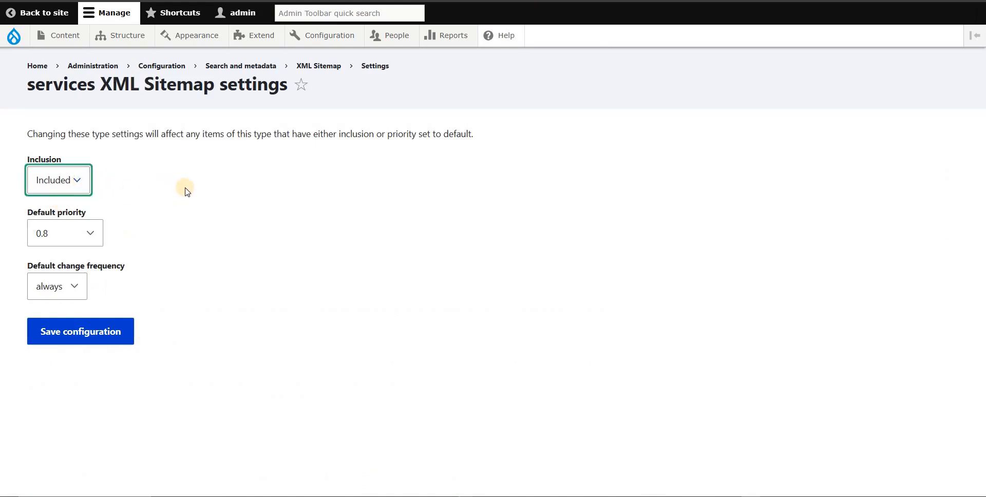
pyautogui.click(93, 235)
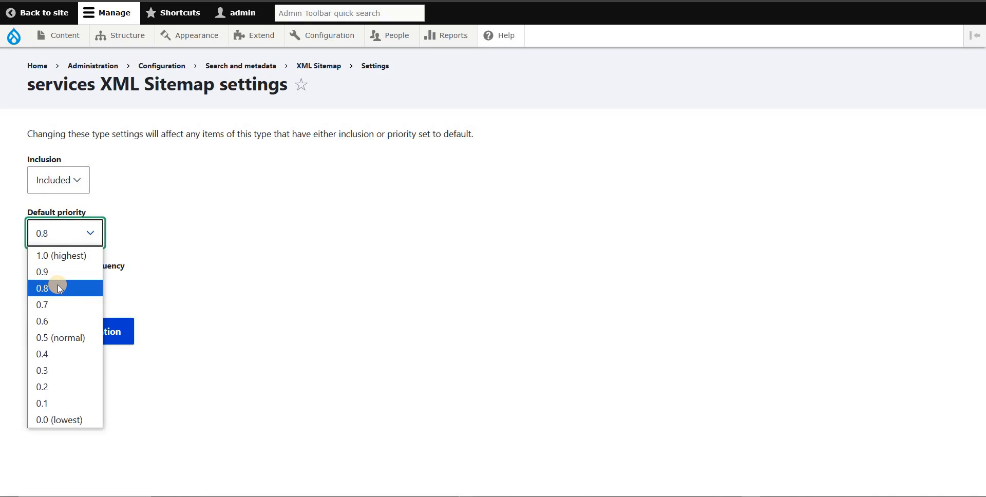
pyautogui.click(58, 288)
pyautogui.click(86, 234)
pyautogui.click(62, 291)
pyautogui.click(107, 337)
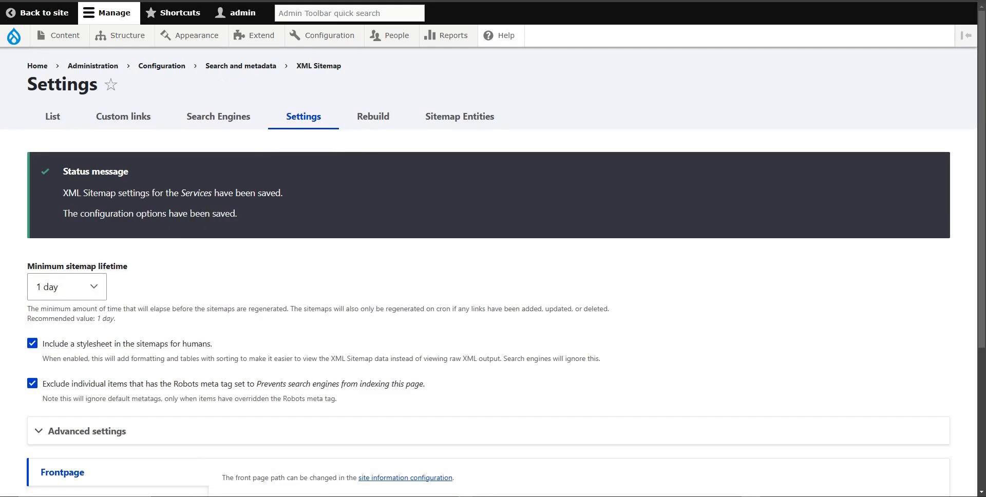
pyautogui.hotkey('ctrl', 'w')
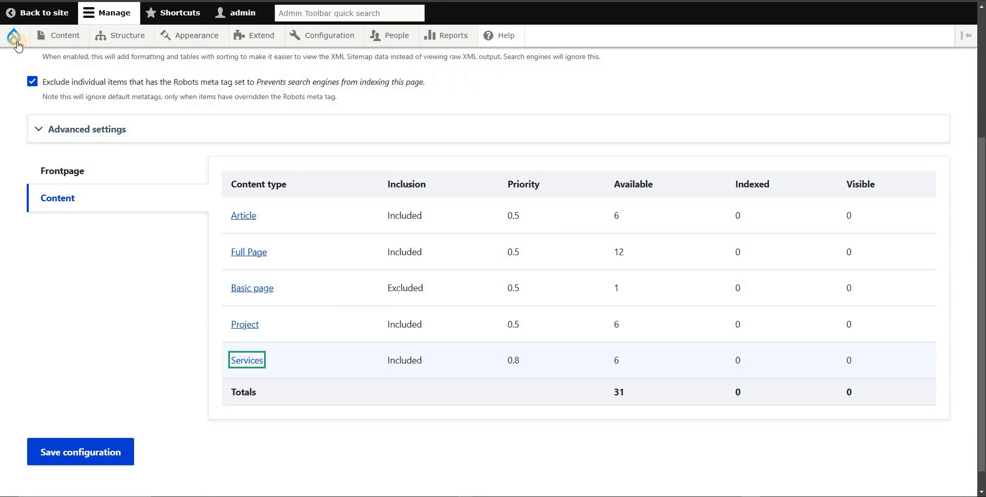
# - Refresh the XML Sitemap settings page and bring up its Content overview again
pyautogui.scroll(4, 286, 147)
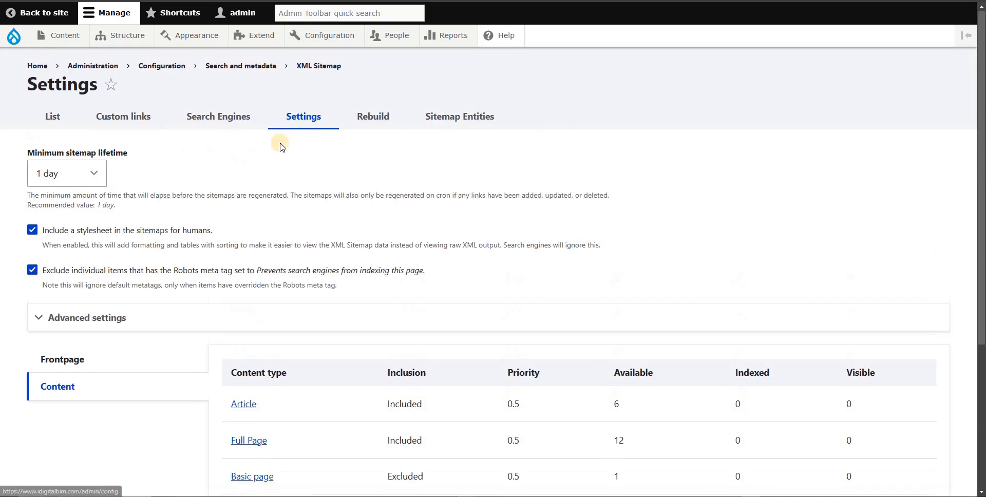
pyautogui.scroll(-4, 580, 317)
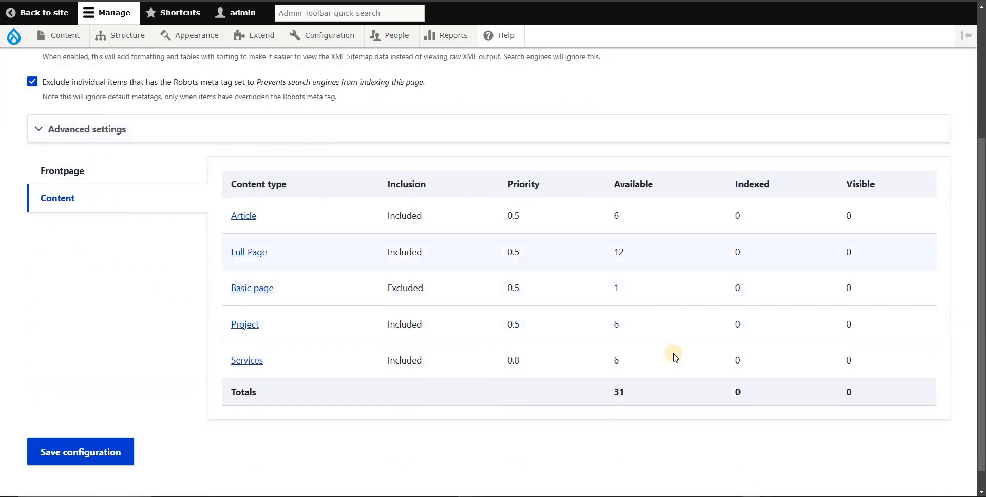
pyautogui.scroll(-1, 661, 276)
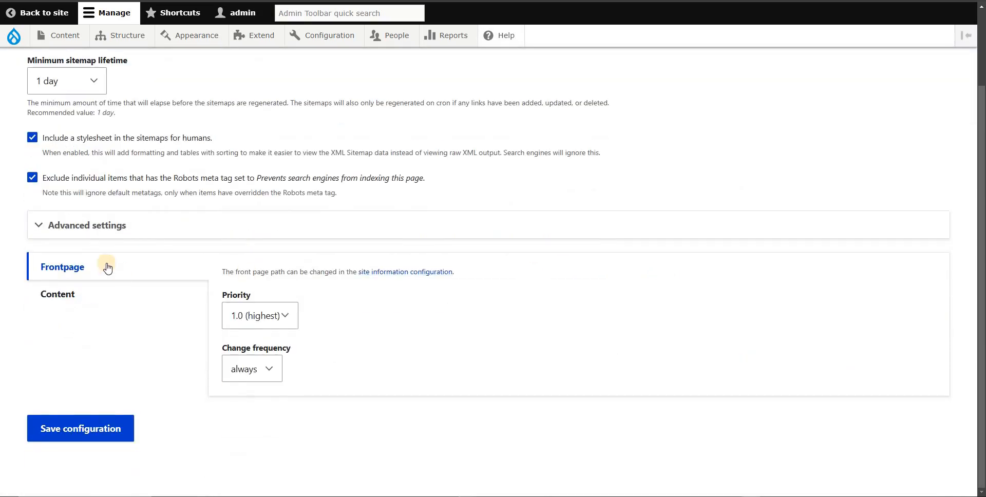
pyautogui.click(63, 293)
pyautogui.scroll(-4, 286, 299)
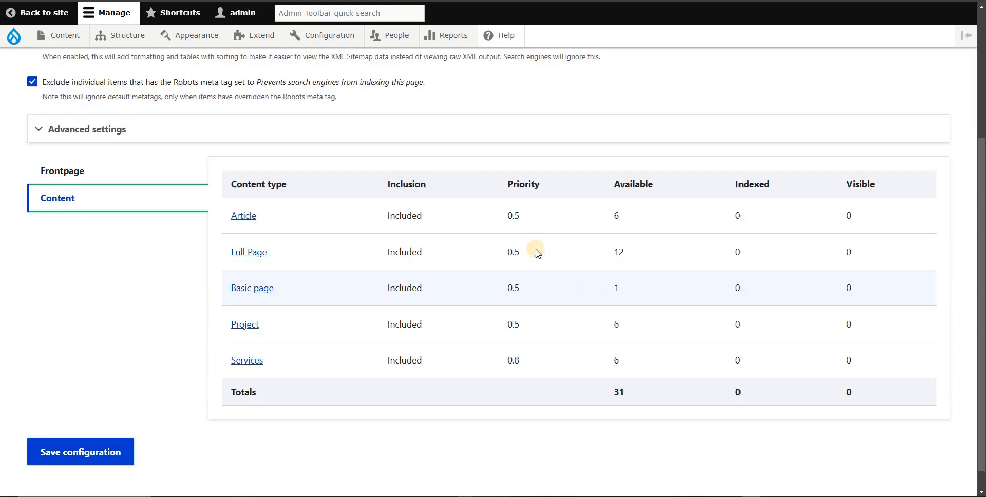
# - Compare the inclusion, priority, available and indexed values of each content type in the overview
pyautogui.moveTo(390, 211); pyautogui.dragTo(425, 284)
pyautogui.moveTo(516, 218); pyautogui.dragTo(523, 253)
pyautogui.moveTo(523, 297); pyautogui.dragTo(515, 289)
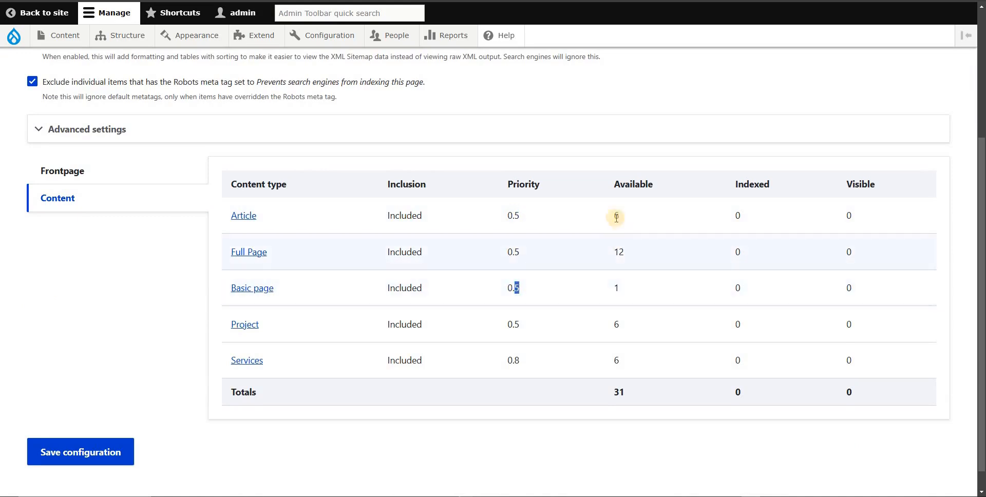
pyautogui.moveTo(617, 219); pyautogui.dragTo(619, 219)
pyautogui.click(623, 250)
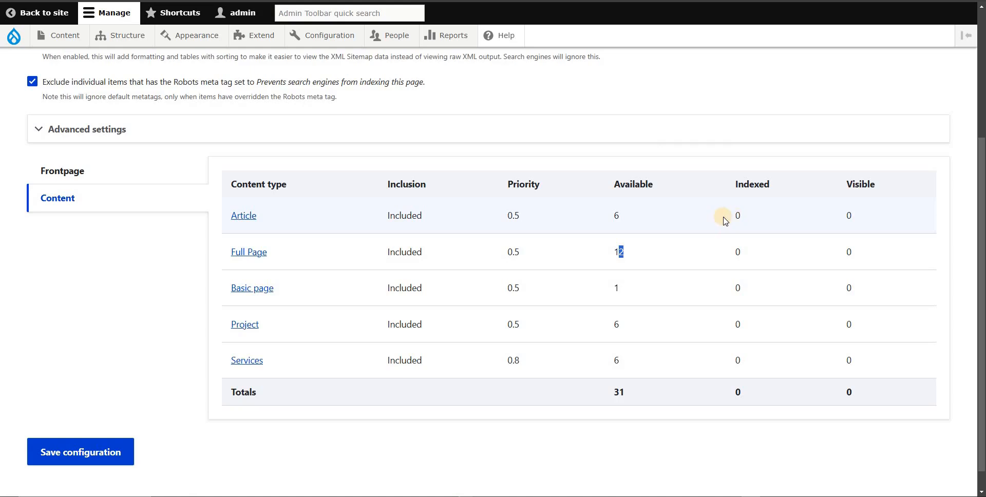
pyautogui.moveTo(733, 184); pyautogui.dragTo(738, 212)
pyautogui.click(739, 218)
pyautogui.doubleClick(740, 217)
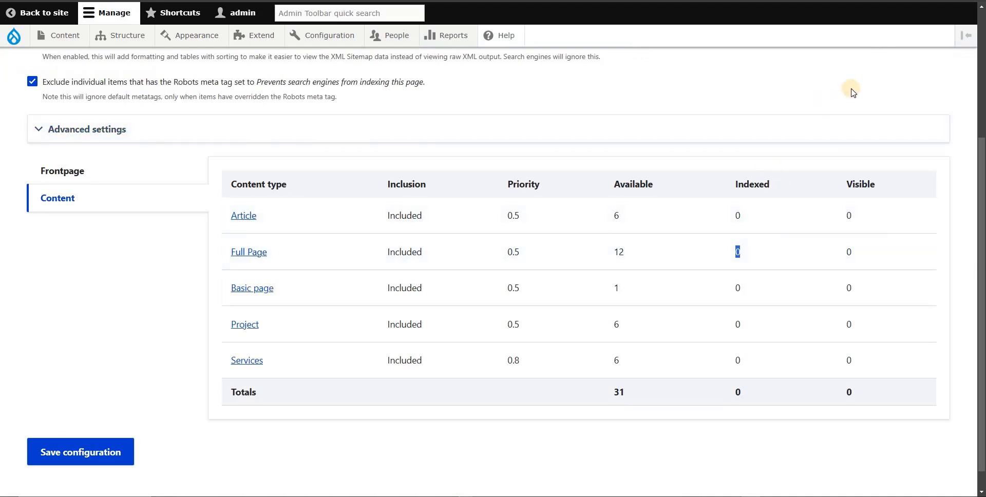
# - Rebuild the sitemap links for the node link type, keeping custom inclusion and priority links, after checking the existing sitemap.xml
pyautogui.scroll(4, 842, 98)
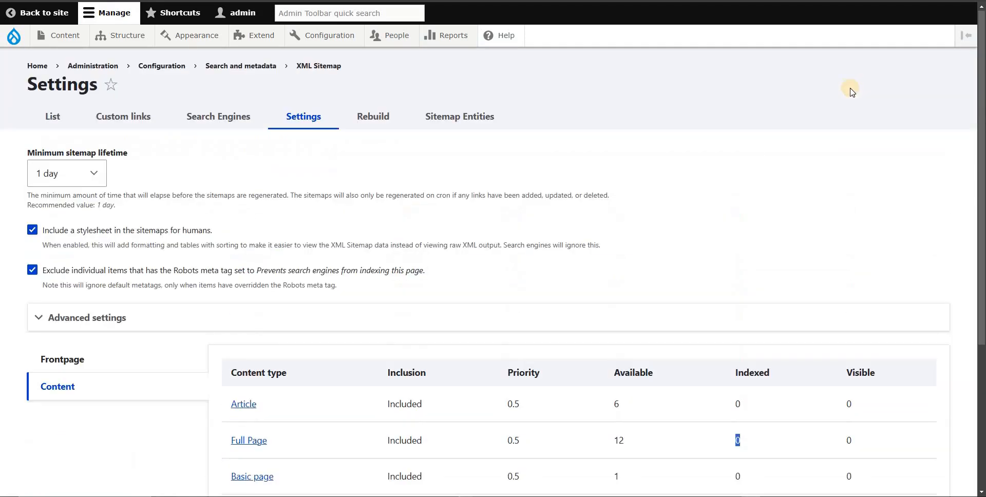
pyautogui.click(368, 116)
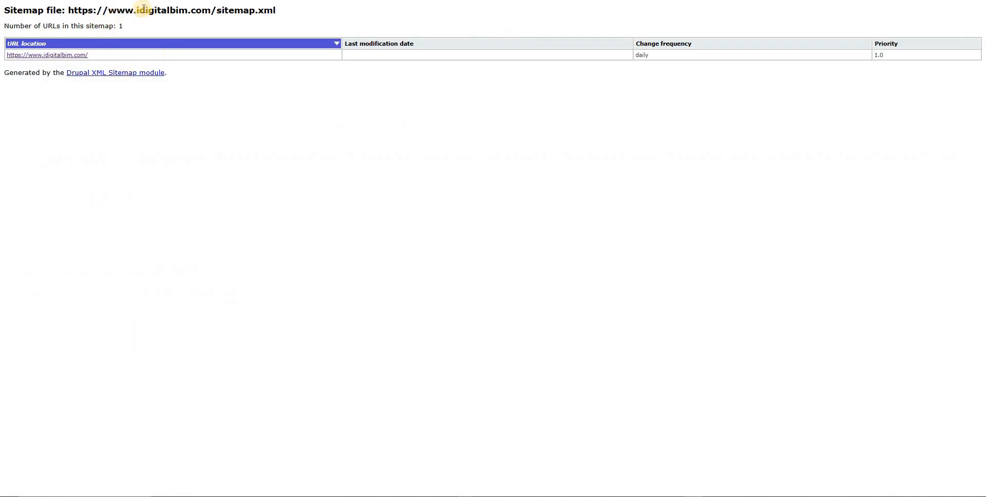
pyautogui.moveTo(215, 11); pyautogui.dragTo(328, 16)
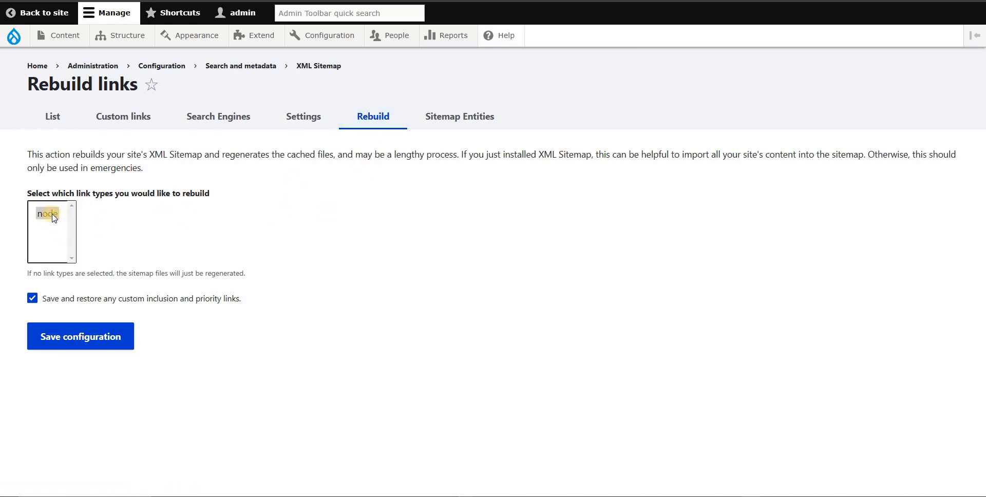
pyautogui.click(75, 341)
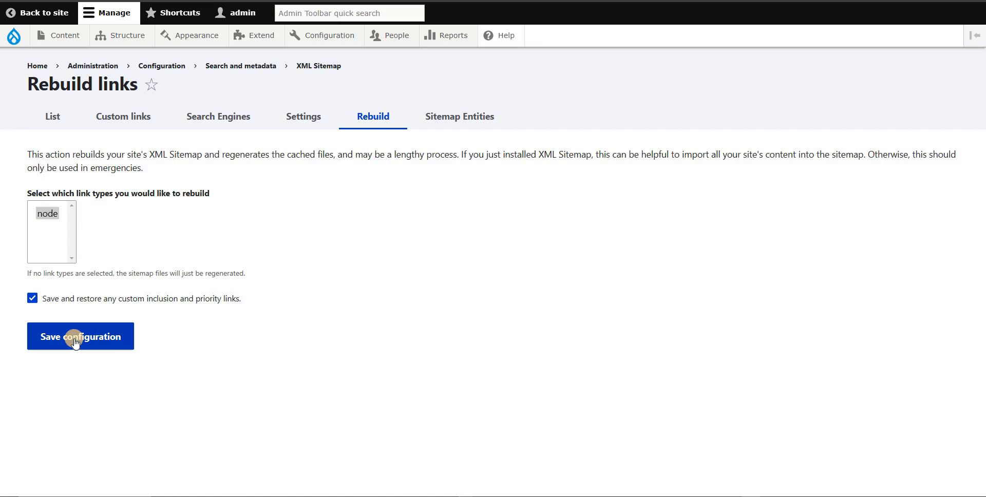
pyautogui.click(52, 216)
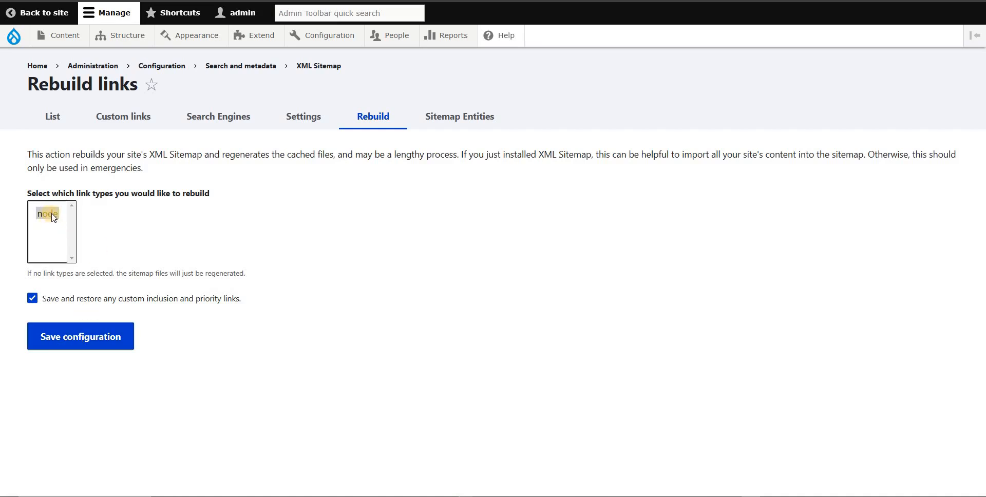
pyautogui.click(117, 336)
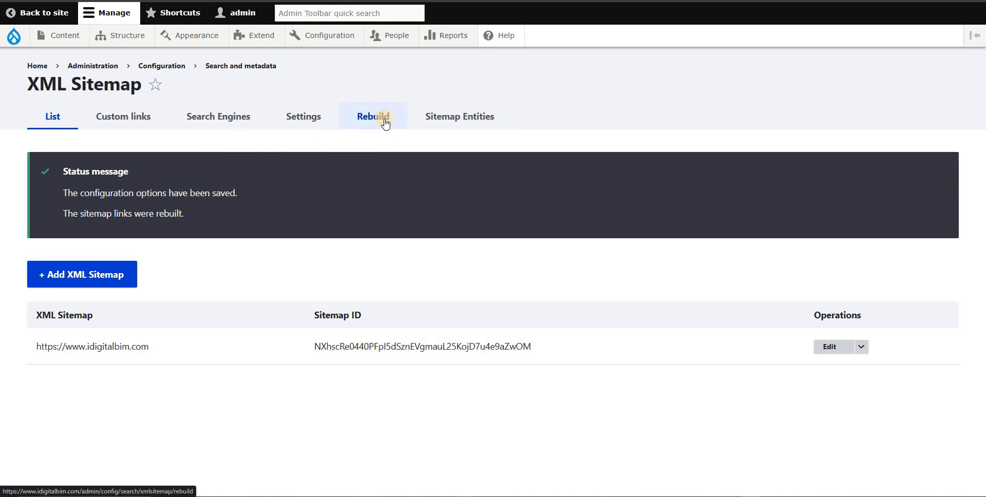
# - Examine the available and indexed counts per content type in the sitemap's Content settings
pyautogui.click(308, 120)
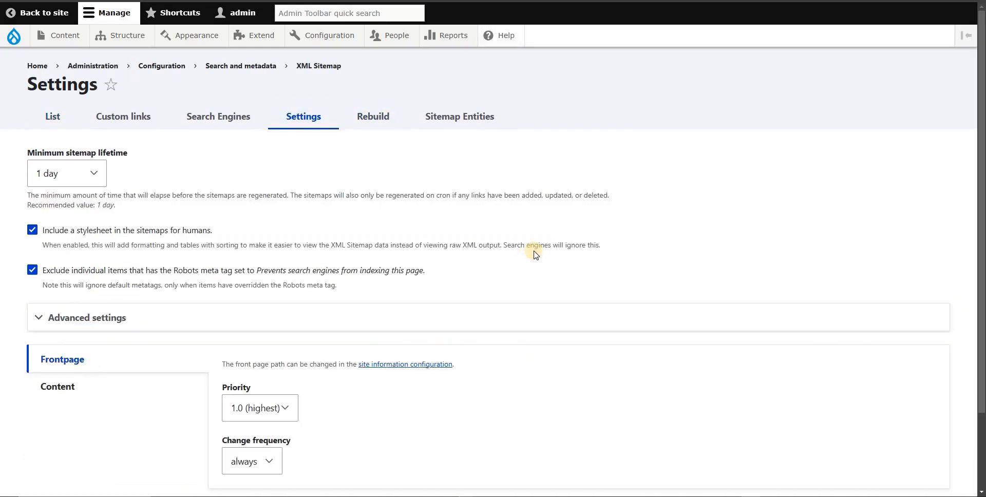
pyautogui.scroll(-2, 532, 253)
pyautogui.click(88, 300)
pyautogui.scroll(2, 636, 295)
pyautogui.scroll(-4, 636, 295)
pyautogui.doubleClick(737, 192)
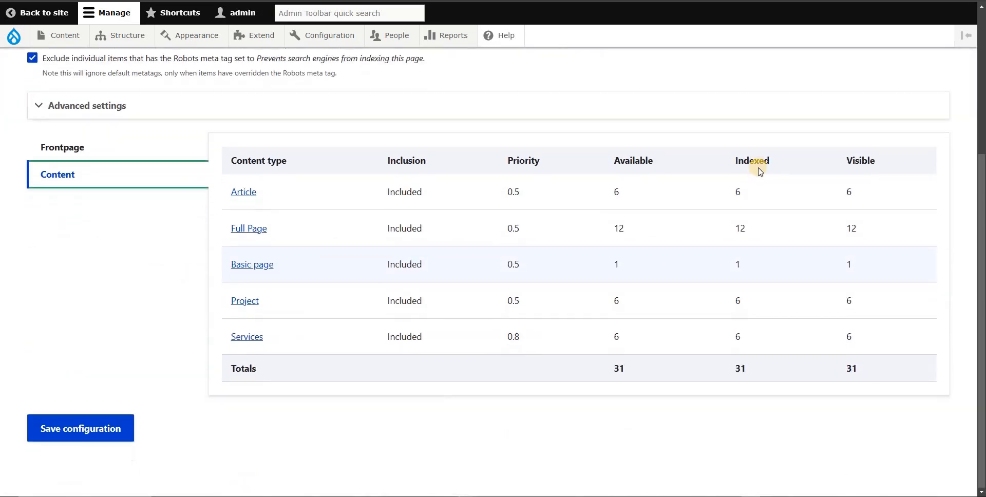
pyautogui.moveTo(740, 227); pyautogui.dragTo(746, 228)
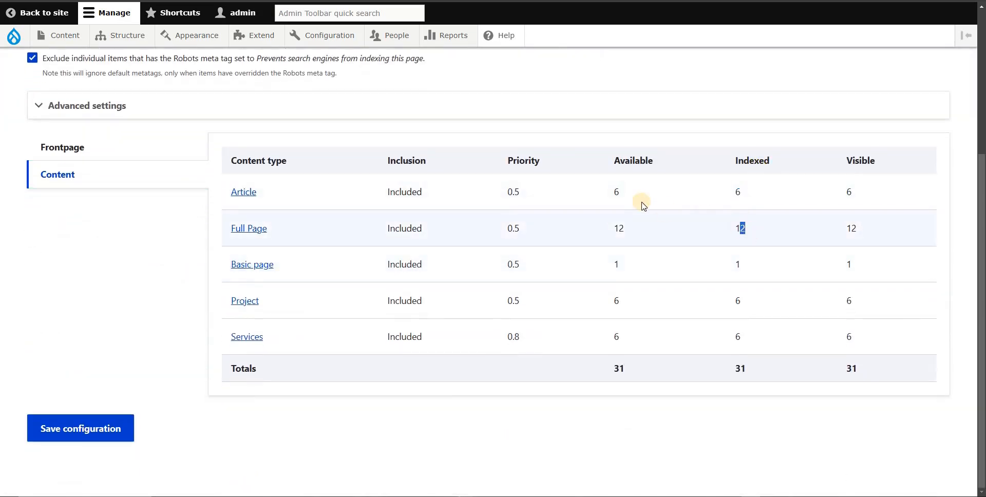
pyautogui.doubleClick(615, 191)
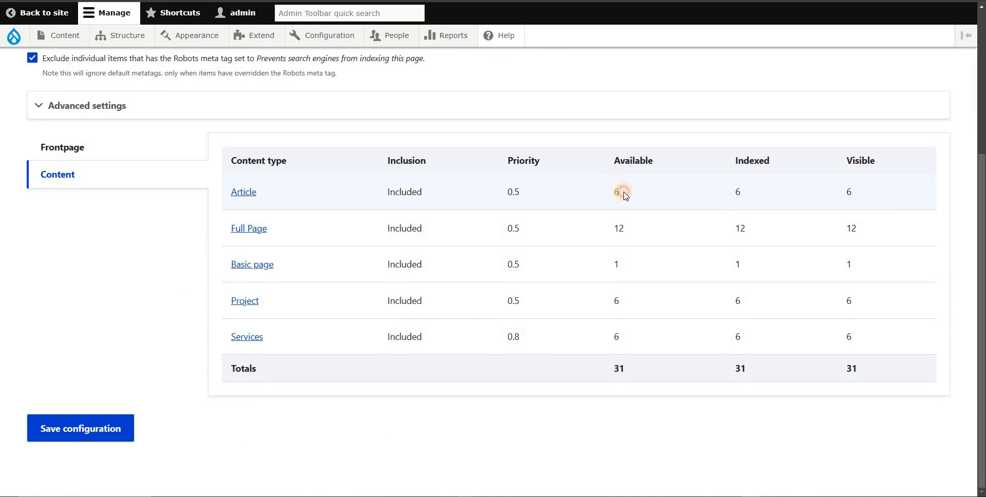
pyautogui.doubleClick(737, 192)
pyautogui.click(738, 266)
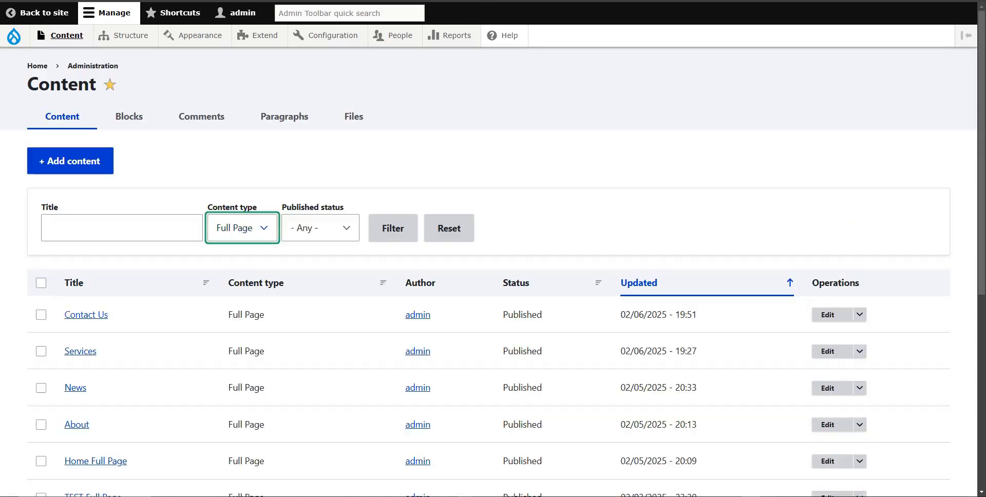
# - Flush all caches, look through the Full Page items in the content list, and reset the list's filters
pyautogui.moveTo(59, 35)
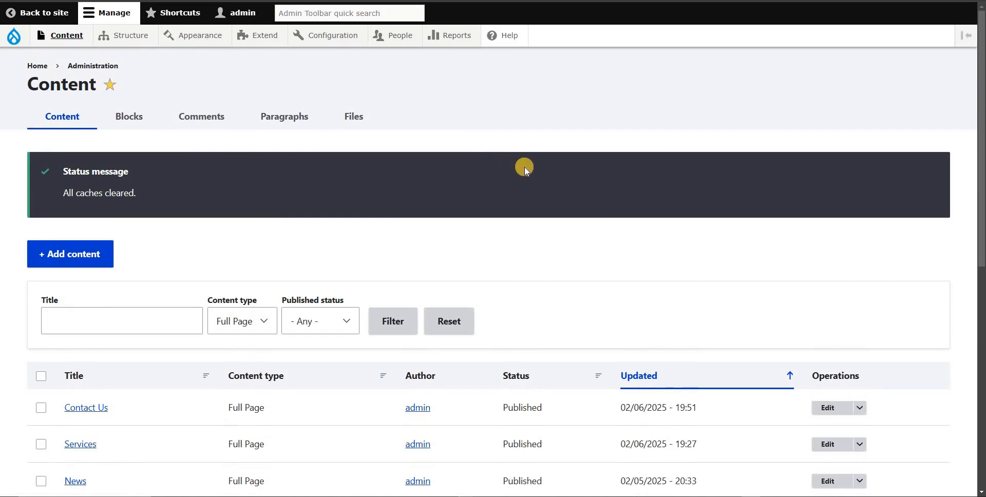
pyautogui.scroll(-4, 527, 168)
pyautogui.scroll(-2, 367, 215)
pyautogui.scroll(6, 362, 222)
pyautogui.click(450, 321)
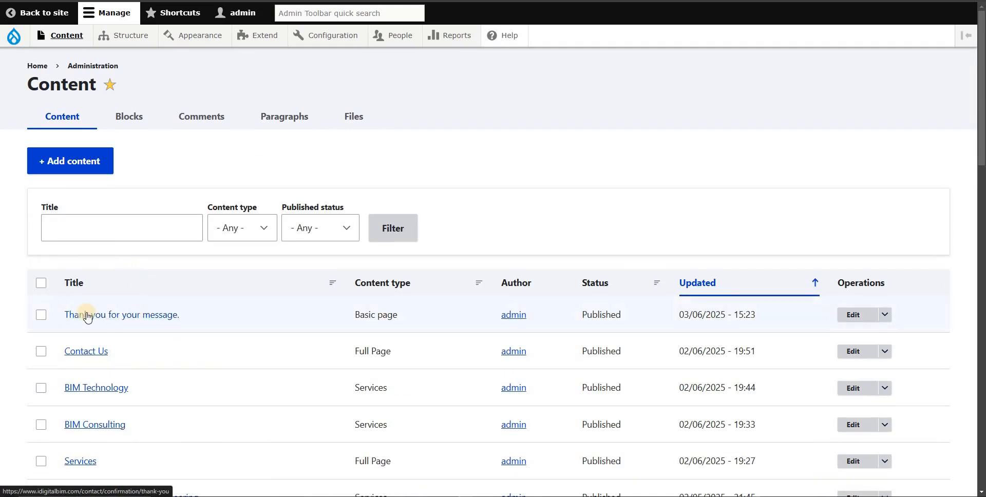
# - Edit the "Thank you for your message." basic page, set its XML Sitemap inclusion to Excluded, and save it
pyautogui.moveTo(66, 317); pyautogui.dragTo(183, 315)
pyautogui.click(848, 318)
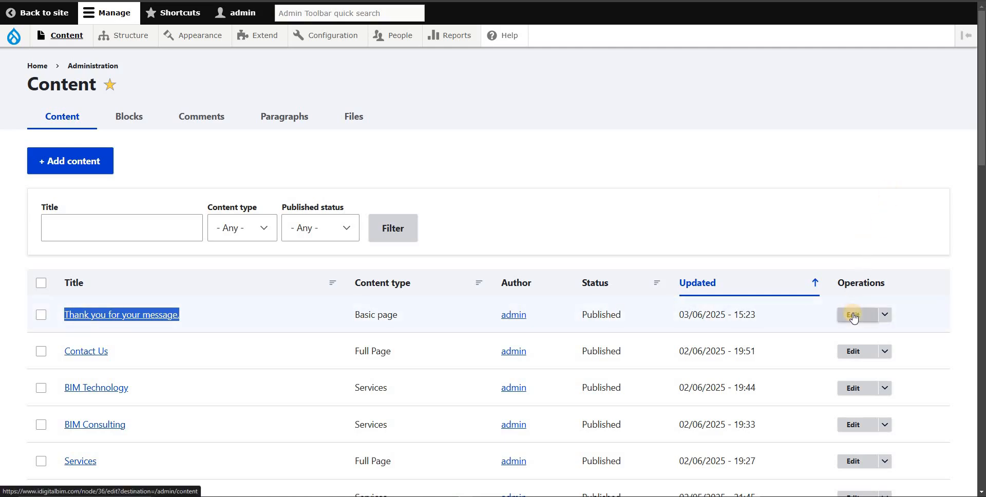
pyautogui.click(853, 319)
pyautogui.scroll(-3, 803, 248)
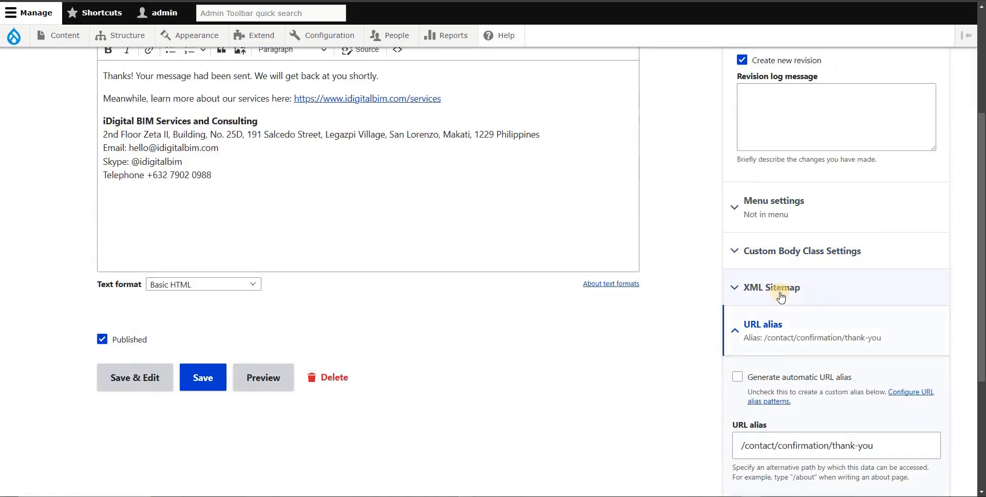
pyautogui.click(772, 291)
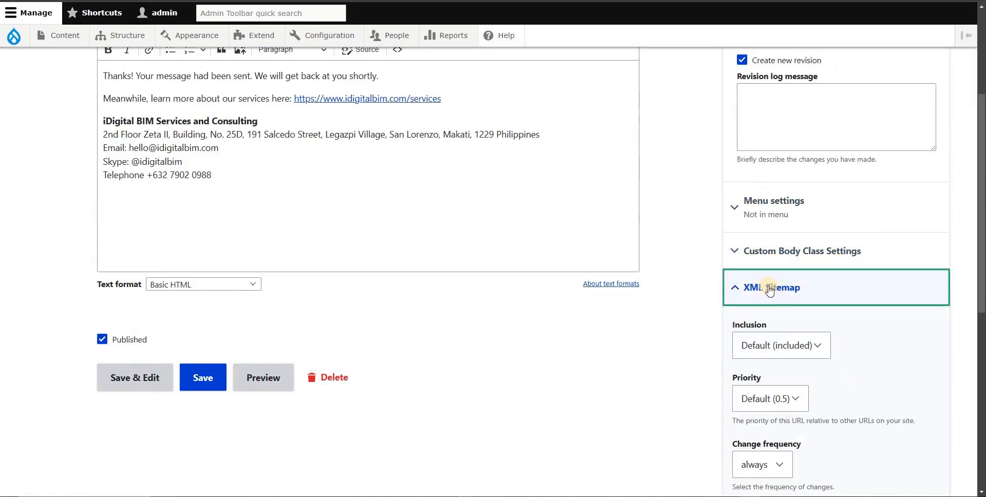
pyautogui.scroll(3, 294, 170)
pyautogui.scroll(-7, 775, 334)
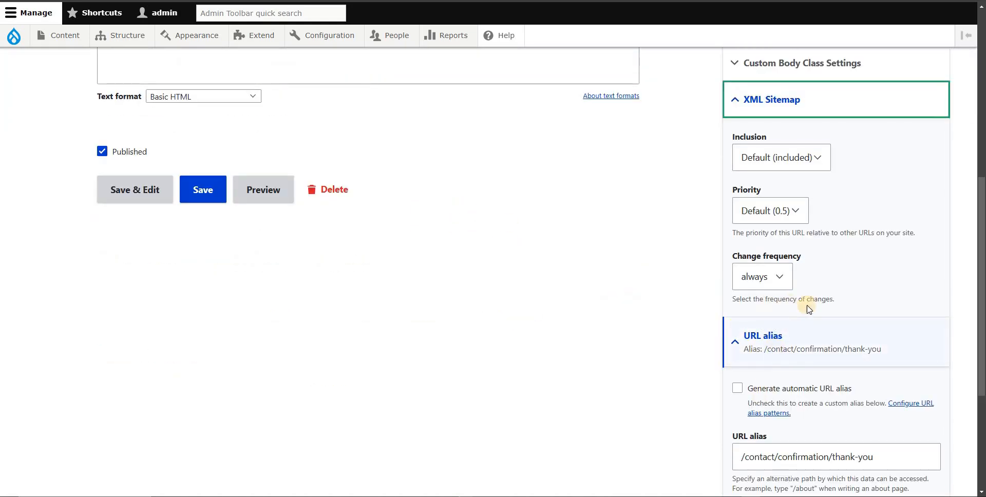
pyautogui.click(805, 160)
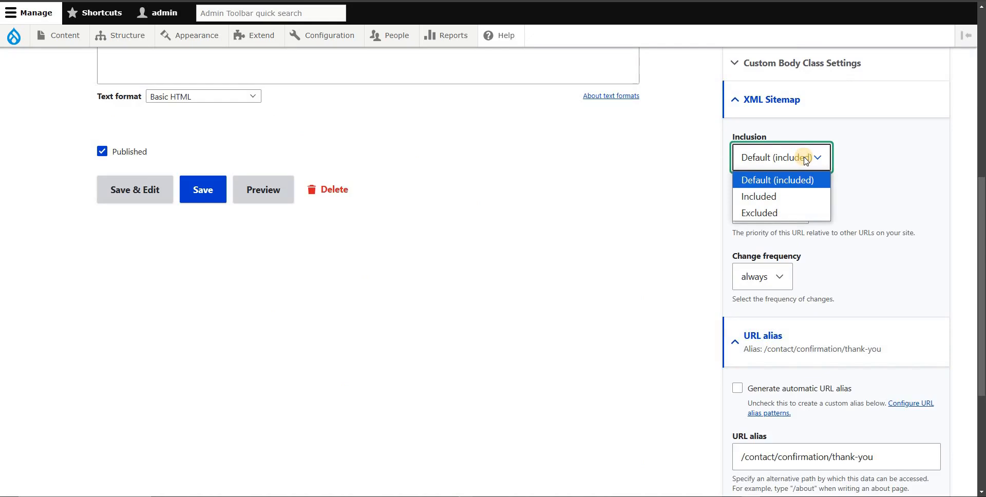
pyautogui.click(765, 213)
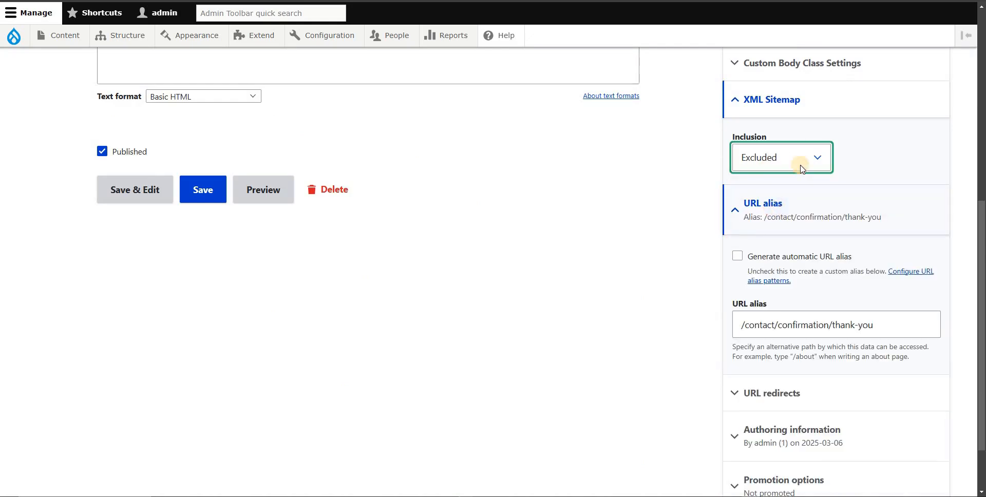
pyautogui.click(195, 191)
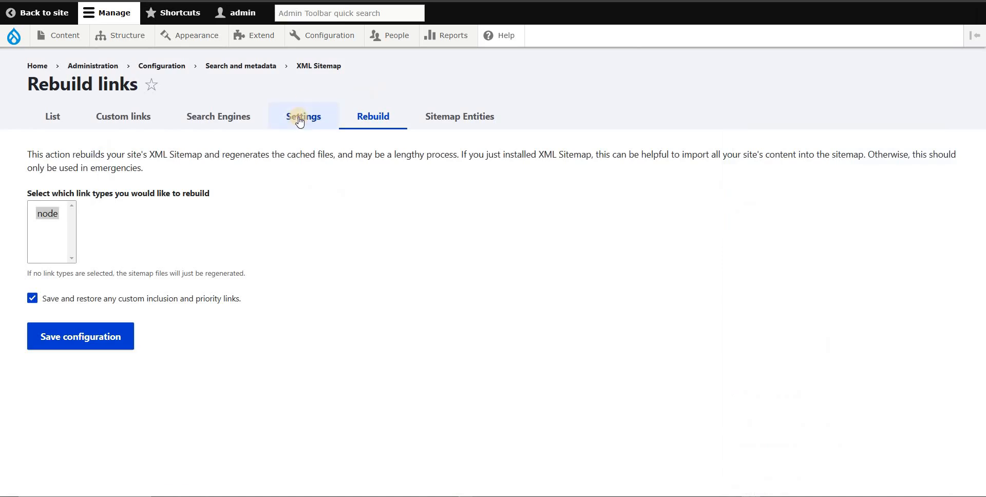
# - Check the Basic page row's indexed and visible counts in the sitemap's Content settings, refreshing the page to recheck them
pyautogui.click(300, 121)
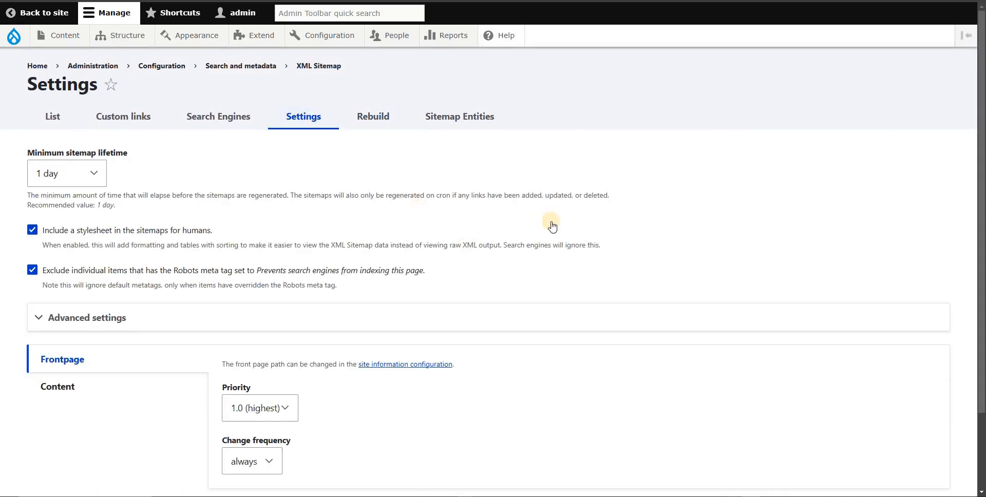
pyautogui.scroll(-2, 548, 221)
pyautogui.click(139, 295)
pyautogui.scroll(-5, 543, 267)
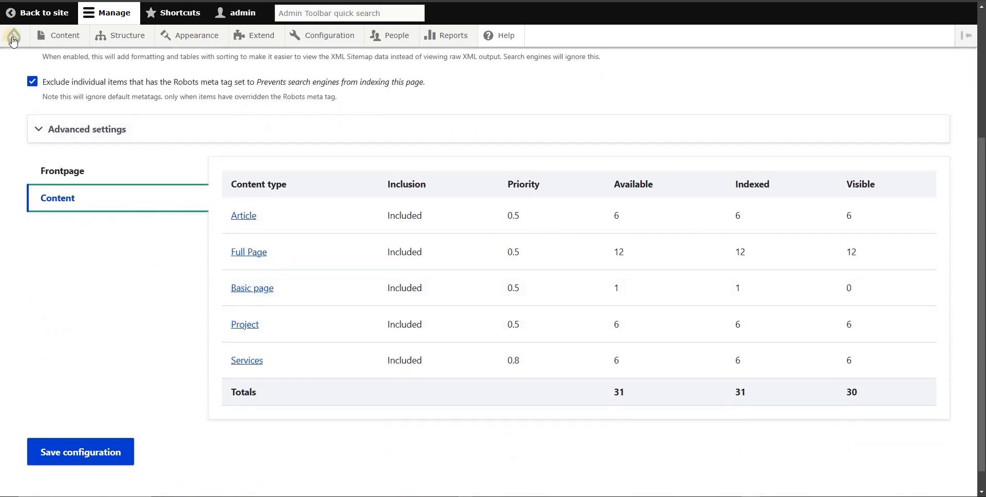
pyautogui.moveTo(17, 37)
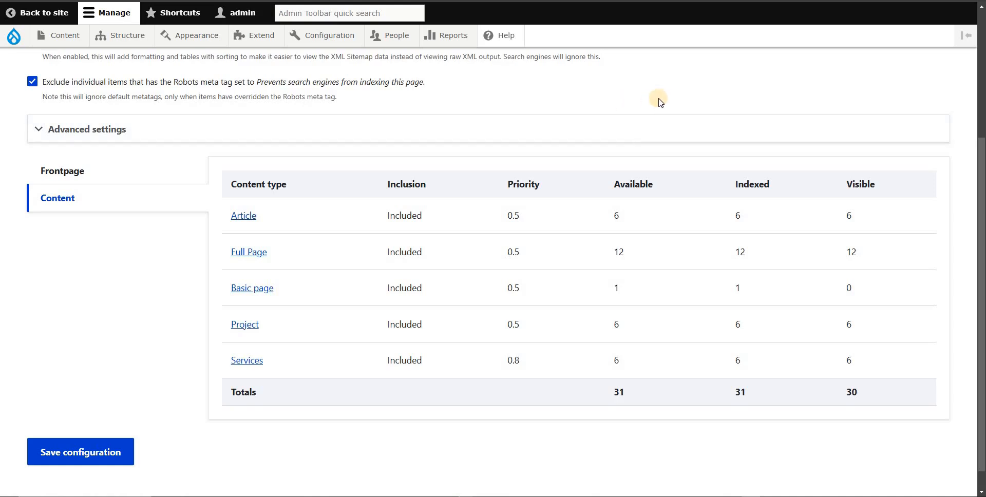
pyautogui.scroll(-3, 667, 123)
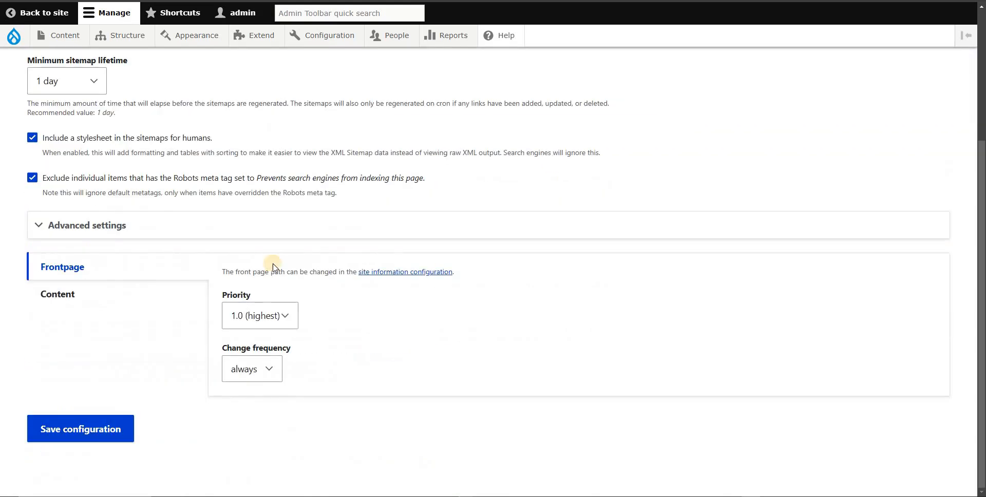
pyautogui.click(65, 297)
pyautogui.scroll(-2, 352, 295)
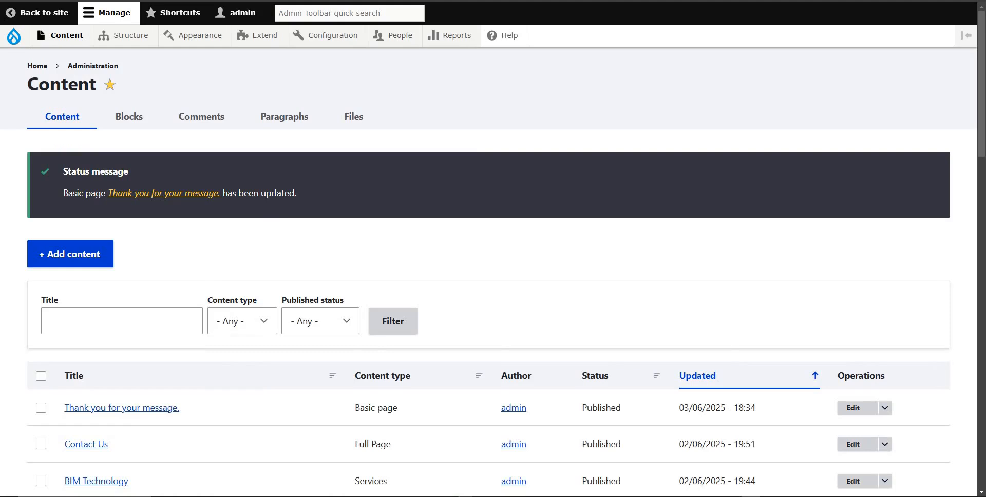
# - Reopen the "Thank you for your message." basic page, set its XML Sitemap inclusion to Excluded again, and save it
pyautogui.scroll(-4, 478, 195)
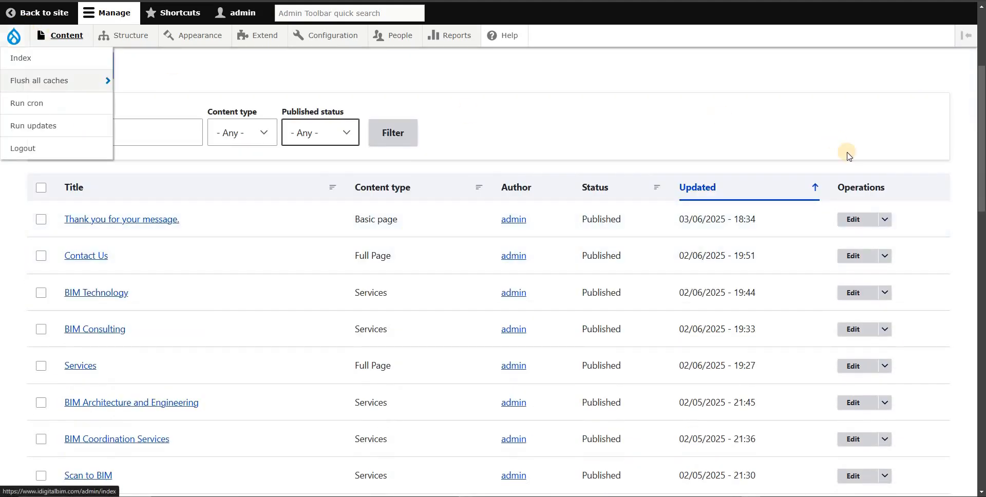
pyautogui.click(854, 219)
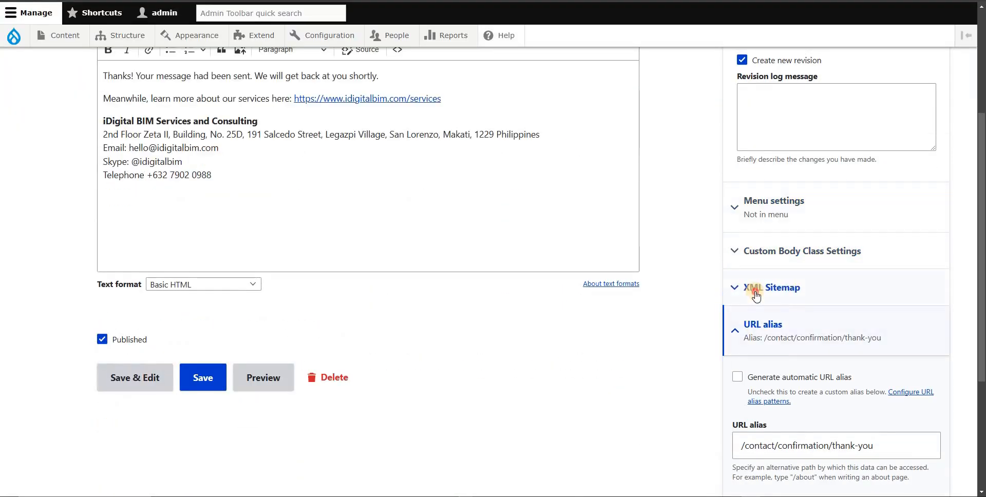
pyautogui.click(758, 287)
pyautogui.click(770, 345)
pyautogui.click(754, 400)
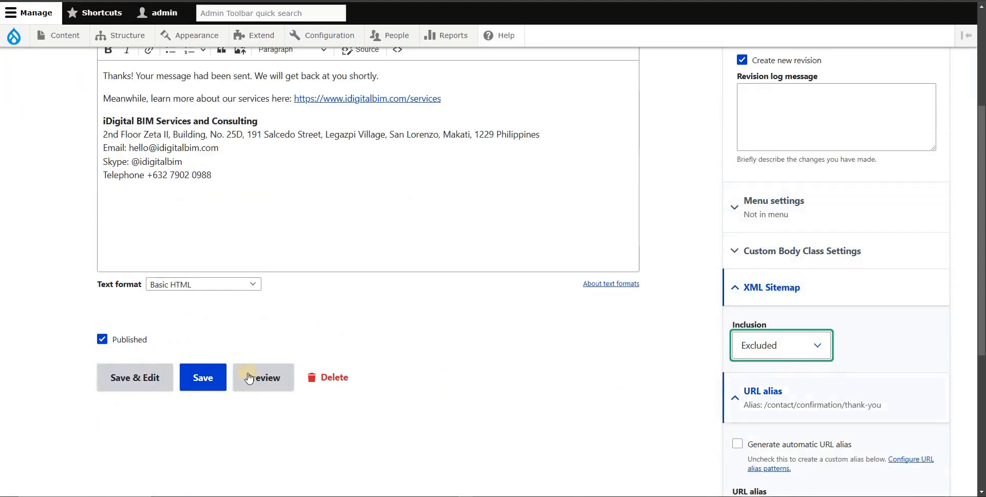
pyautogui.click(184, 386)
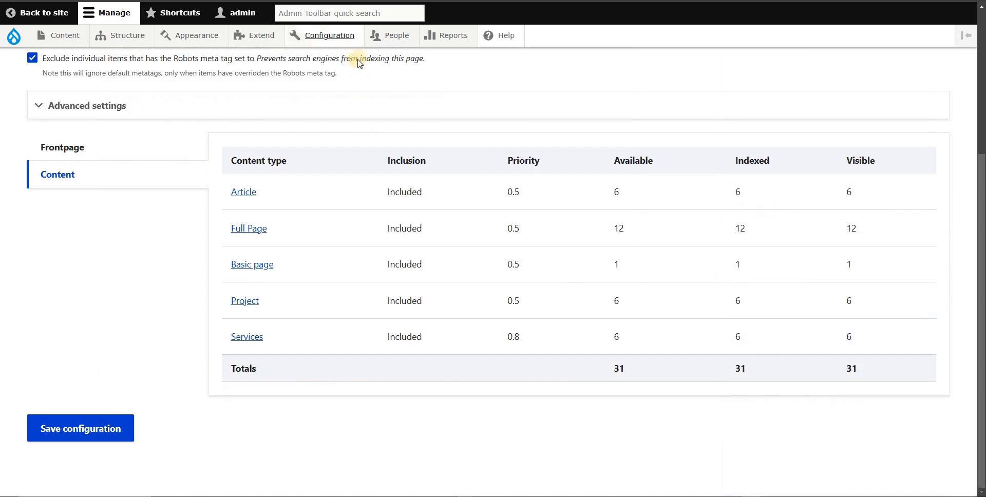
# - Rebuild the XML Sitemap links for the node link type
pyautogui.scroll(5, 359, 103)
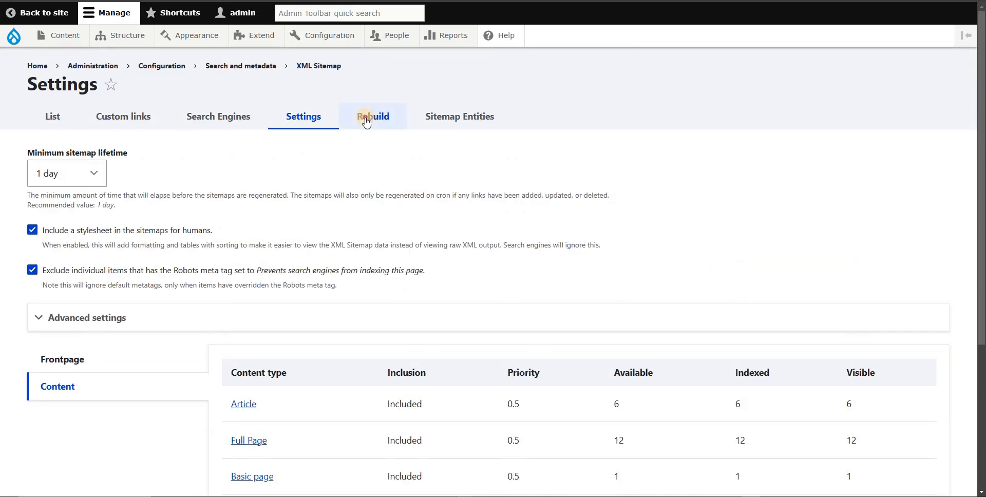
pyautogui.click(371, 121)
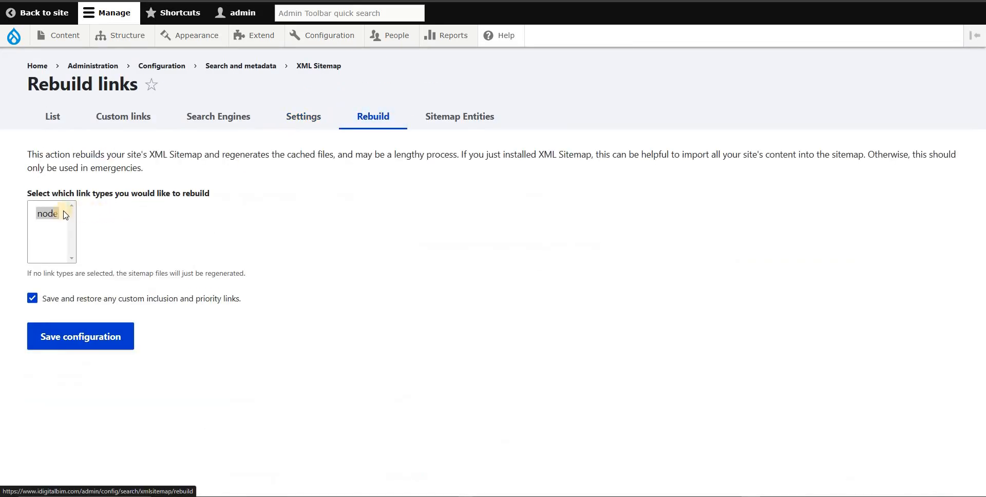
pyautogui.click(57, 215)
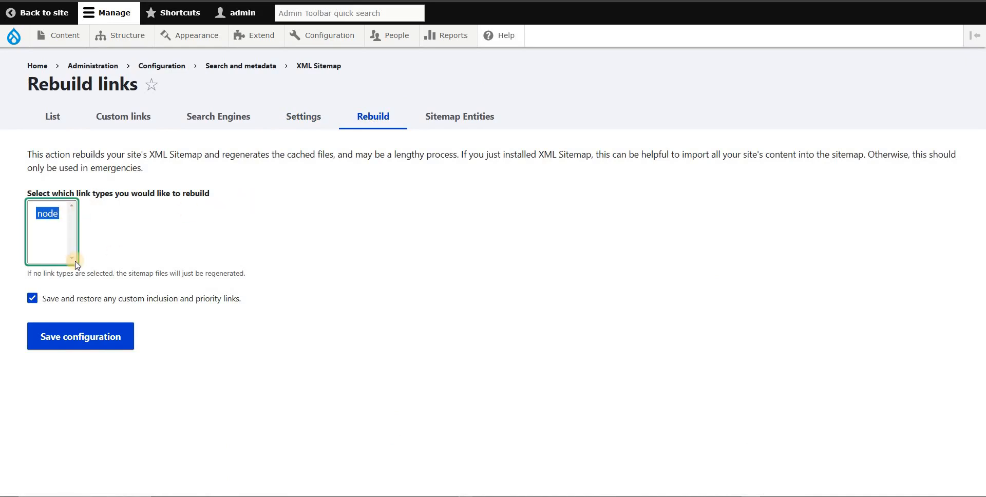
pyautogui.click(102, 337)
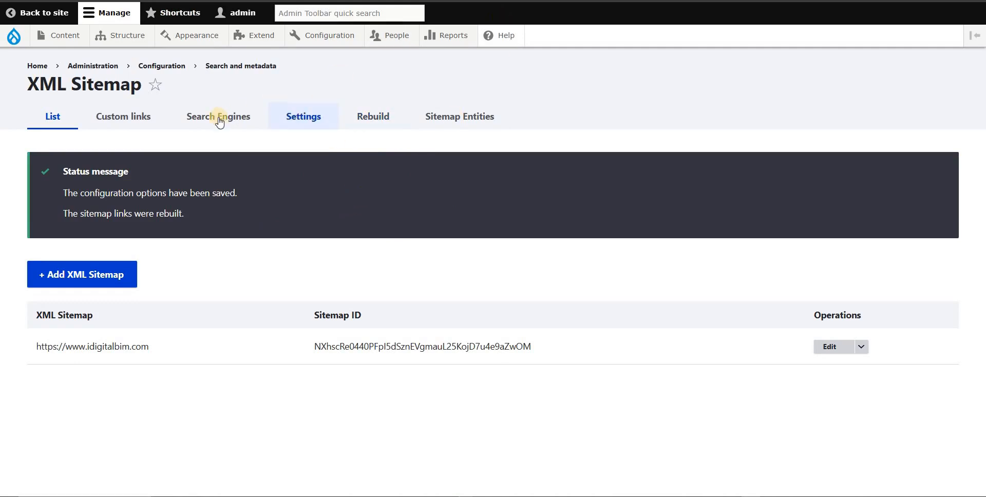
# - Check the available, indexed and visible counts per content type in the sitemap's Content settings
pyautogui.moveTo(196, 36)
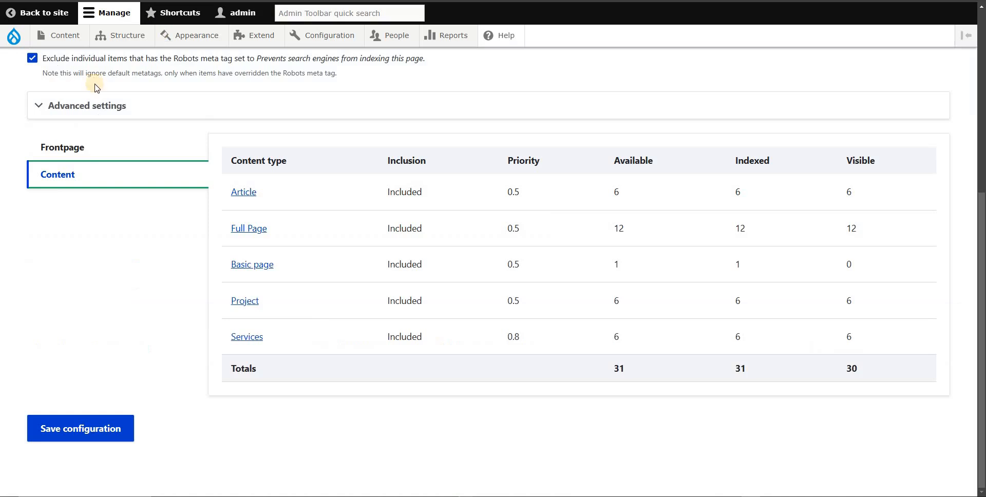
pyautogui.moveTo(14, 36)
pyautogui.moveTo(39, 80)
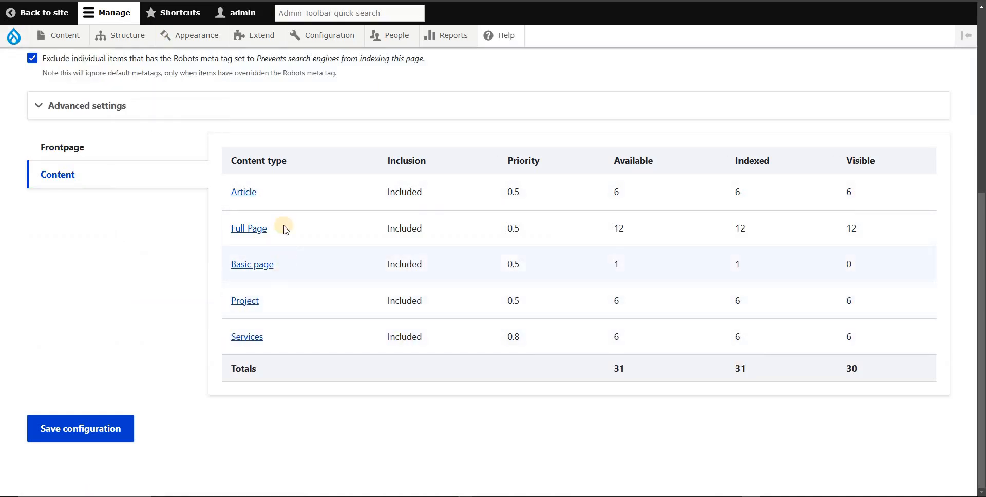
pyautogui.scroll(-4, 669, 241)
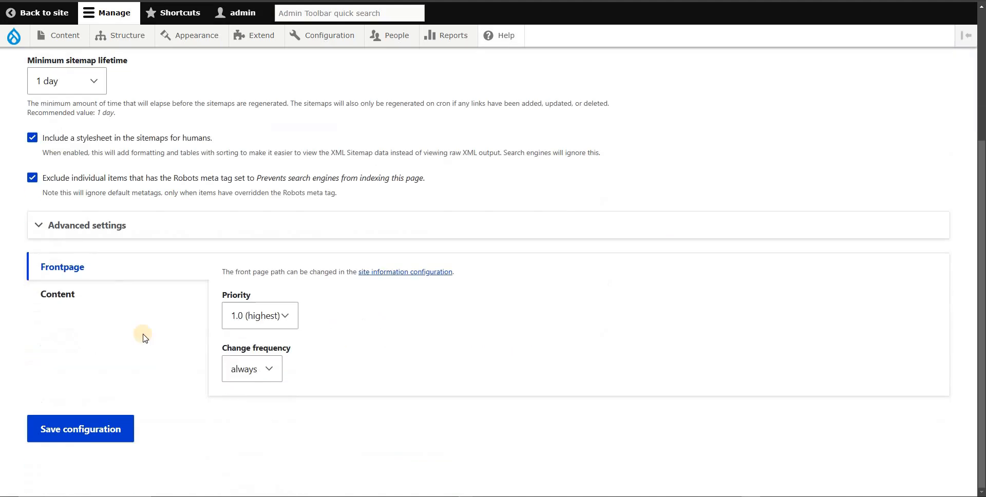
pyautogui.click(80, 295)
pyautogui.scroll(-2, 662, 292)
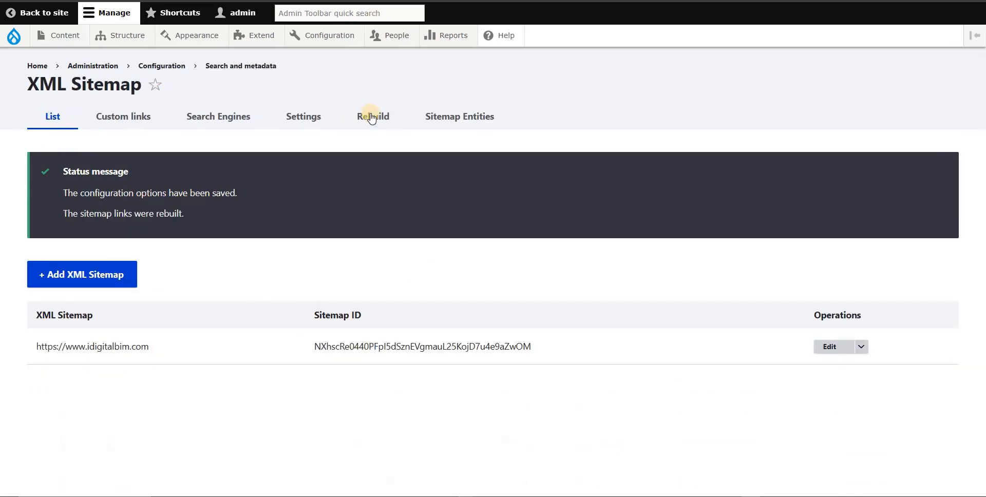
# - Rebuild the sitemap's node links once more from the XML Sitemap configuration
pyautogui.click(384, 118)
pyautogui.click(60, 217)
pyautogui.click(112, 327)
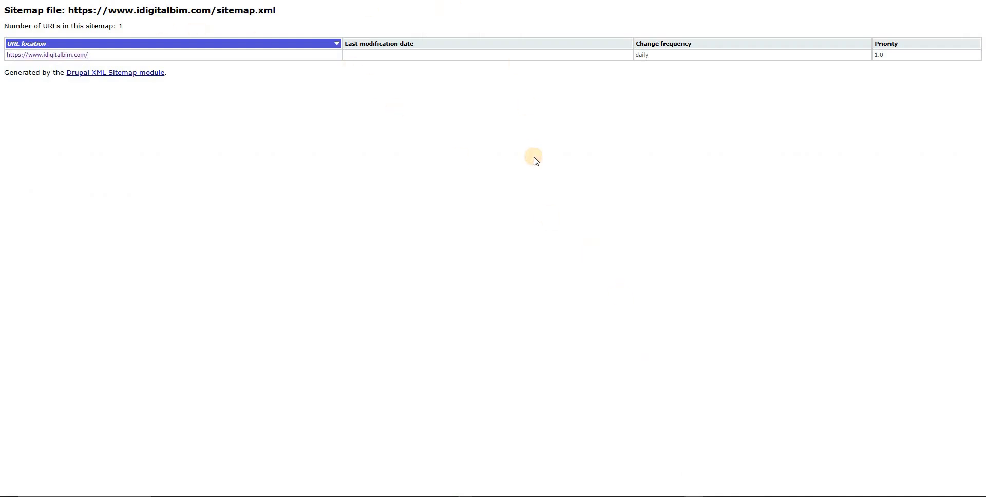
# - Reload sitemap.xml in the browser and look over the URLs it lists
pyautogui.press('F5')
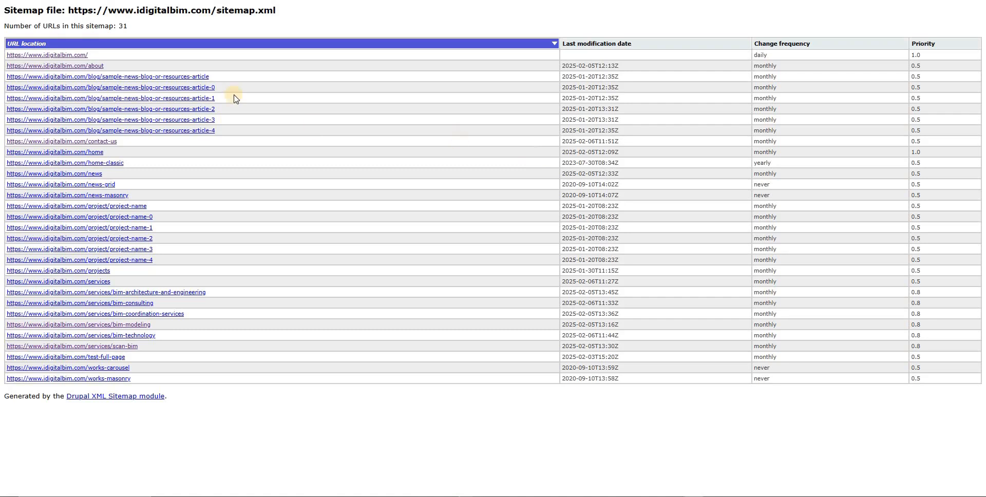
pyautogui.moveTo(20, 39); pyautogui.dragTo(187, 374)
pyautogui.click(243, 421)
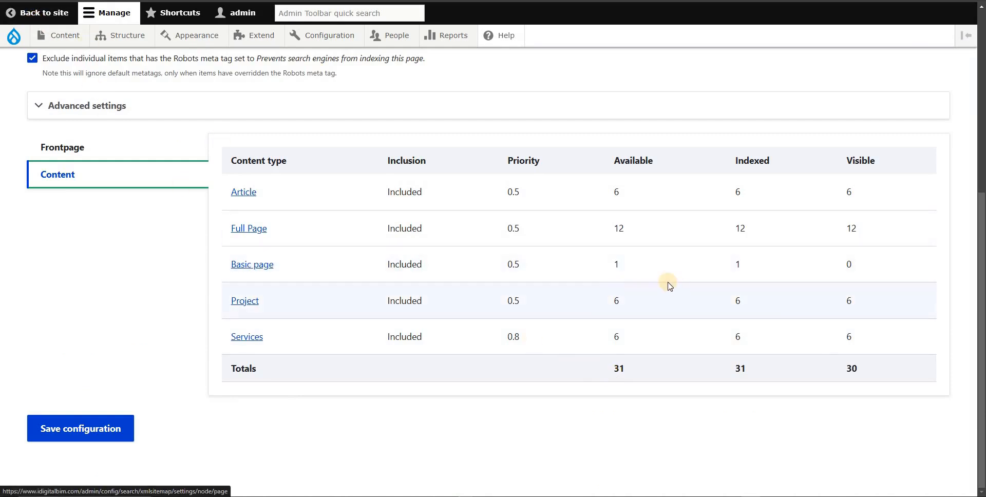
# - Compare the Basic page count with the thank-you page in the content list, and search sitemap.xml for "thank"
pyautogui.doubleClick(616, 264)
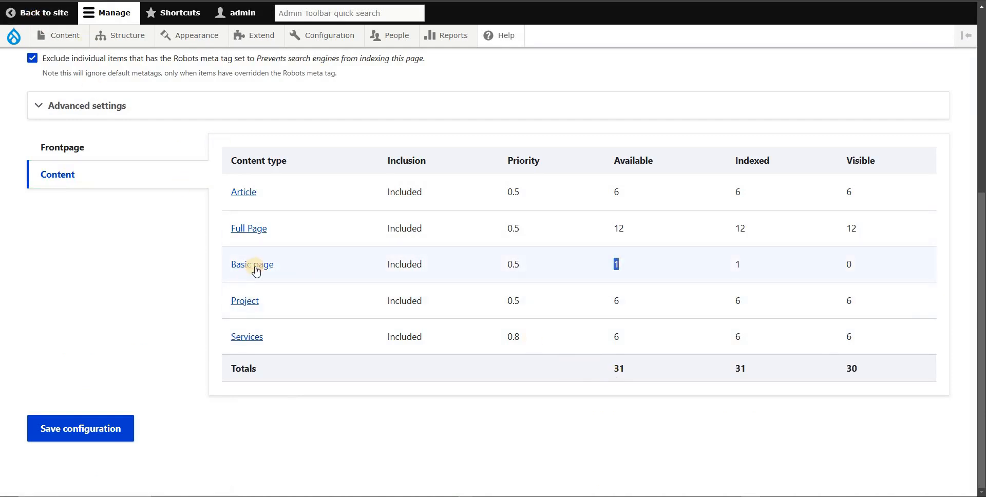
pyautogui.click(409, 2)
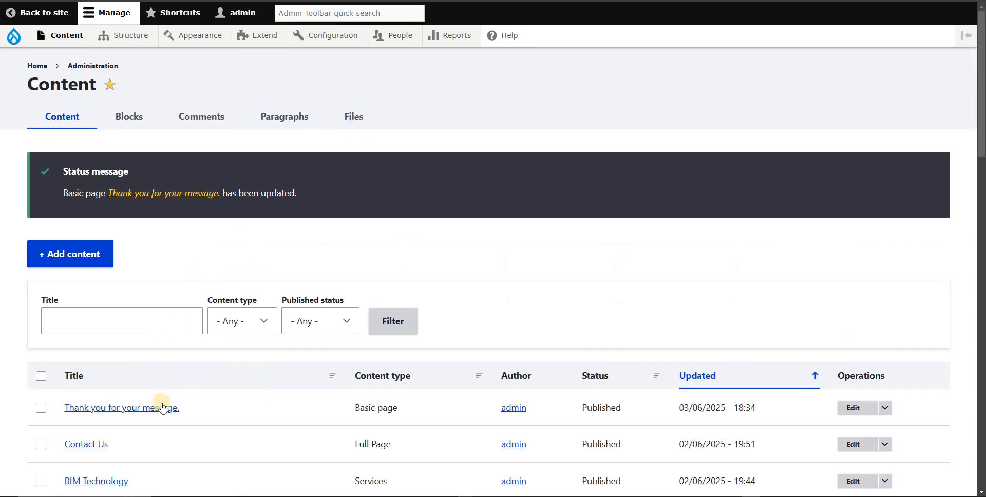
pyautogui.moveTo(202, 410); pyautogui.dragTo(163, 411)
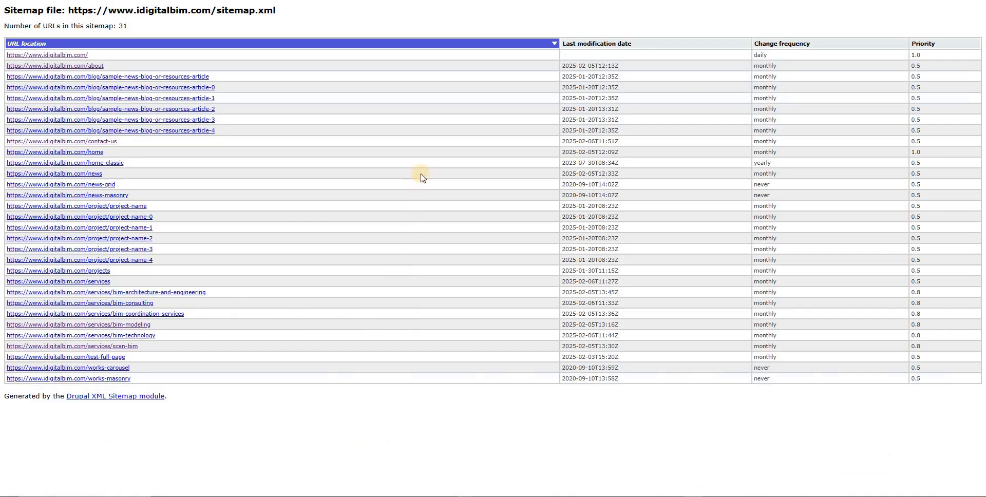
pyautogui.click(429, 455)
pyautogui.hotkey('ctrl', 'f')
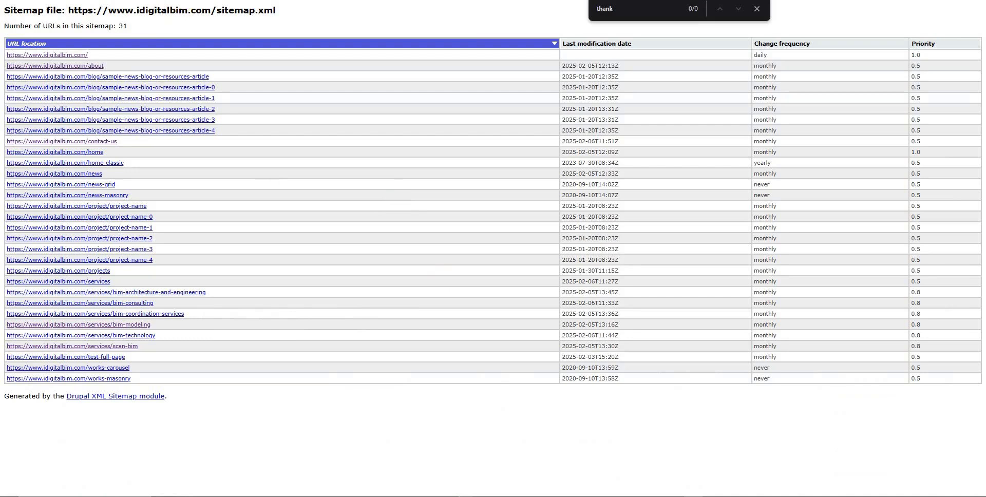
pyautogui.hotkey('alt', 'Tab')
pyautogui.moveTo(462, 172); pyautogui.dragTo(190, 174)
pyautogui.press('End')
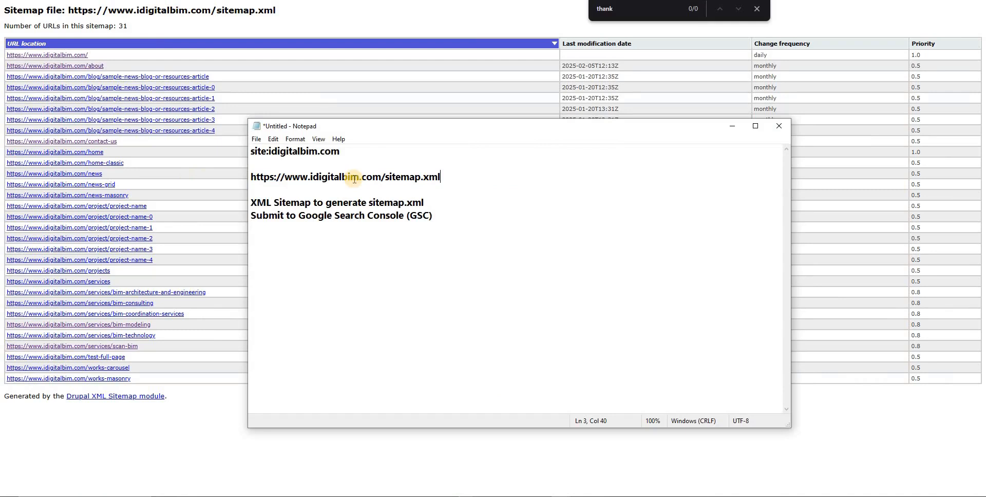
pyautogui.click(165, 428)
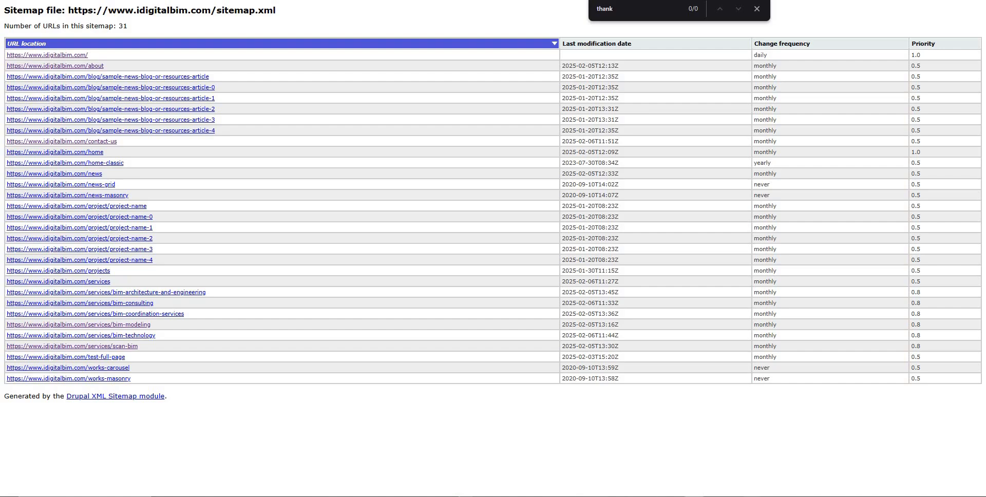
# - Switch to Google Search Console and search the property list for "idigital"
pyautogui.hotkey('ctrl', 'Tab')
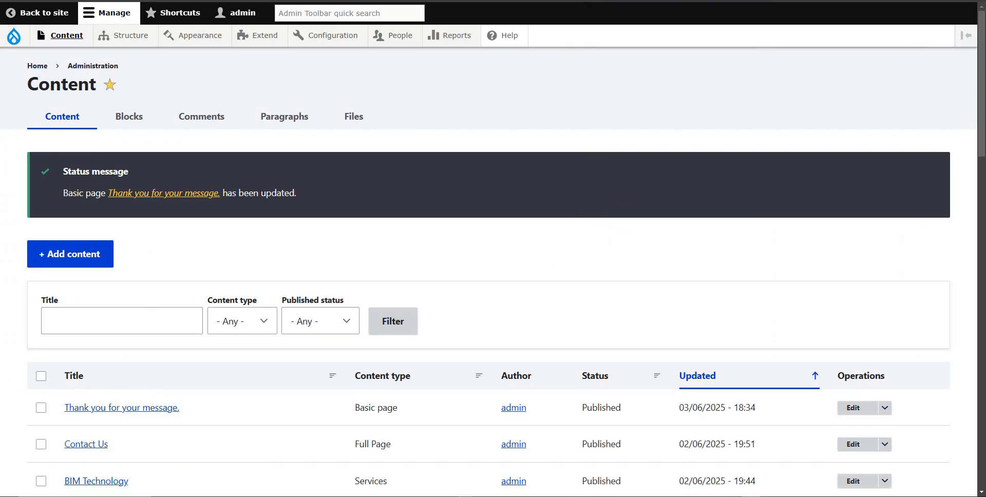
pyautogui.hotkey('ctrl', 't')
pyautogui.hotkey('ctrl', 'w')
pyautogui.moveTo(0, 181); pyautogui.dragTo(653, 0)
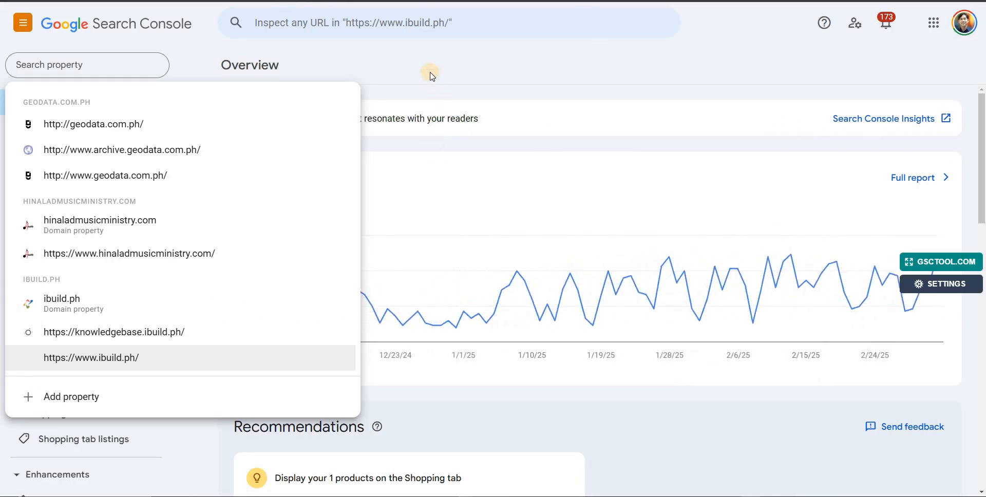
pyautogui.click(434, 72)
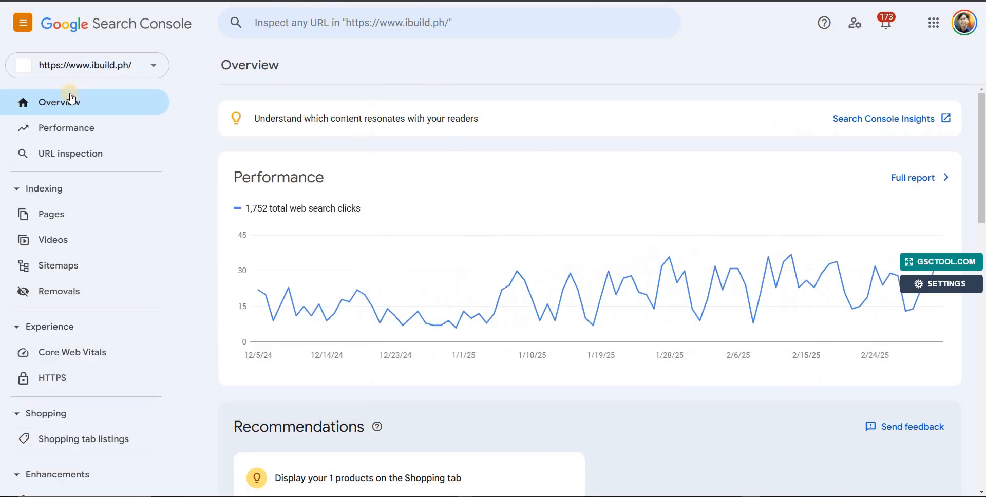
pyautogui.click(143, 67)
pyautogui.write('idigital')
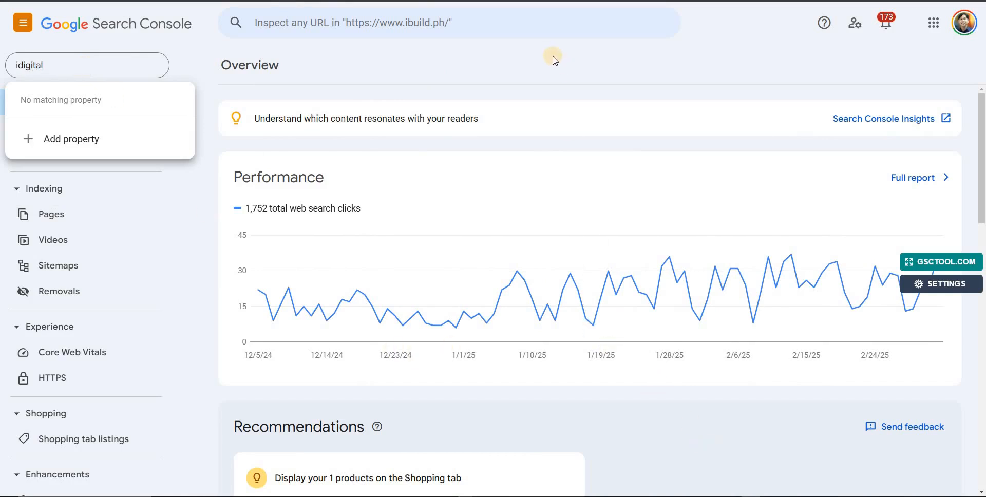
pyautogui.click(77, 143)
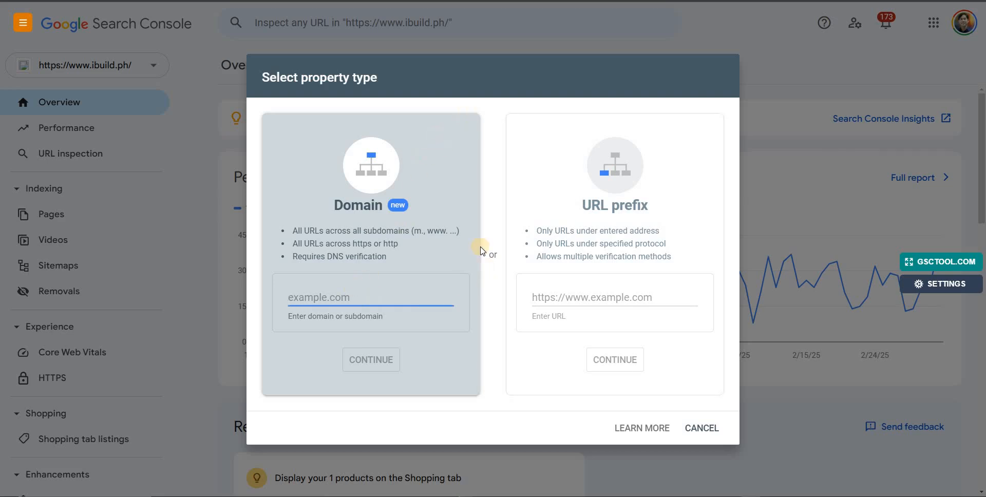
pyautogui.click(595, 299)
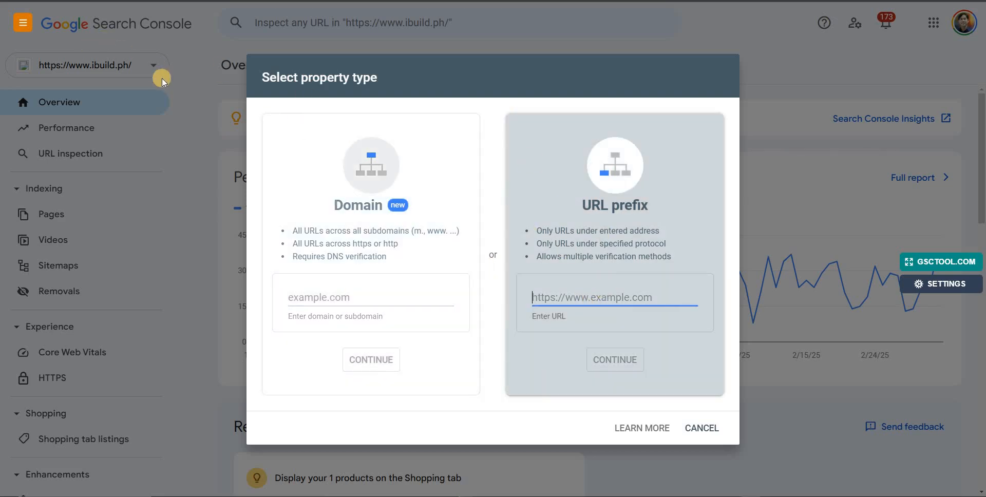
pyautogui.moveTo(309, 76); pyautogui.dragTo(472, 84)
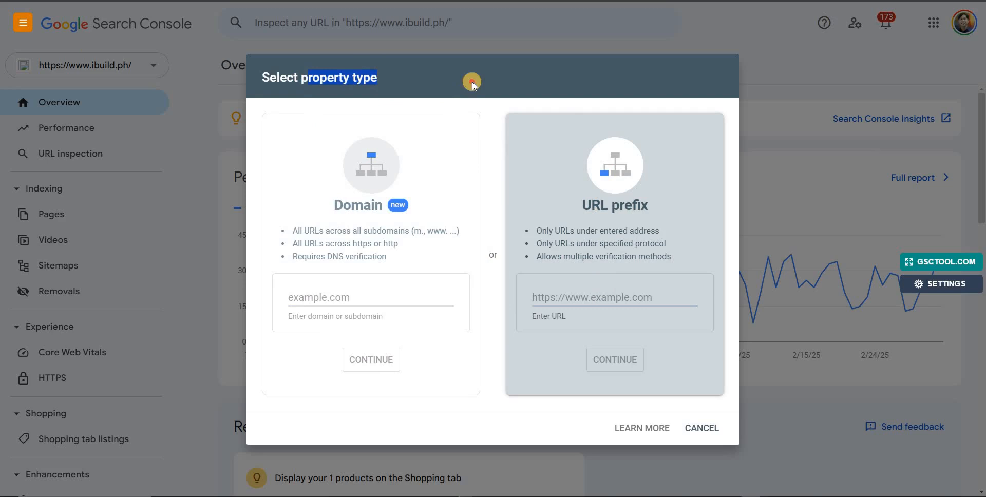
pyautogui.click(596, 294)
pyautogui.write('https://www.idigitalbim.com/')
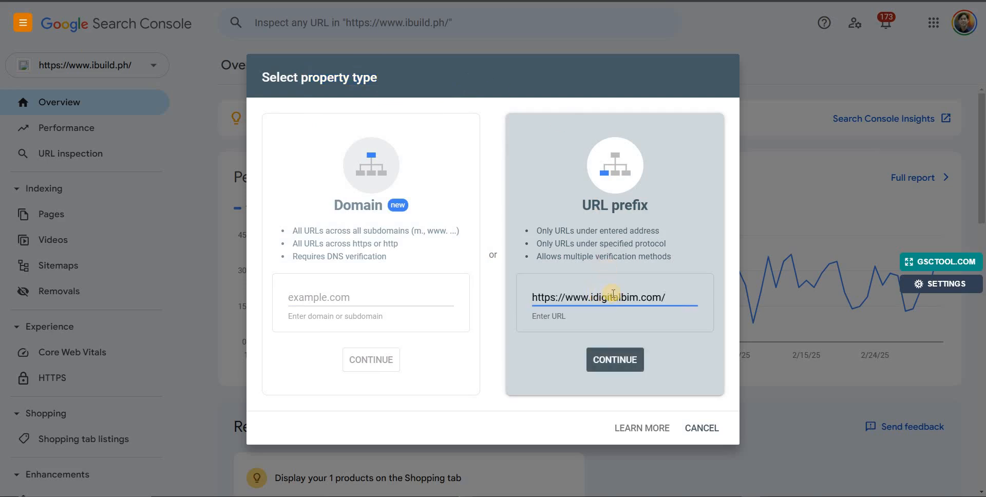
pyautogui.hotkey('ctrl', 'z')
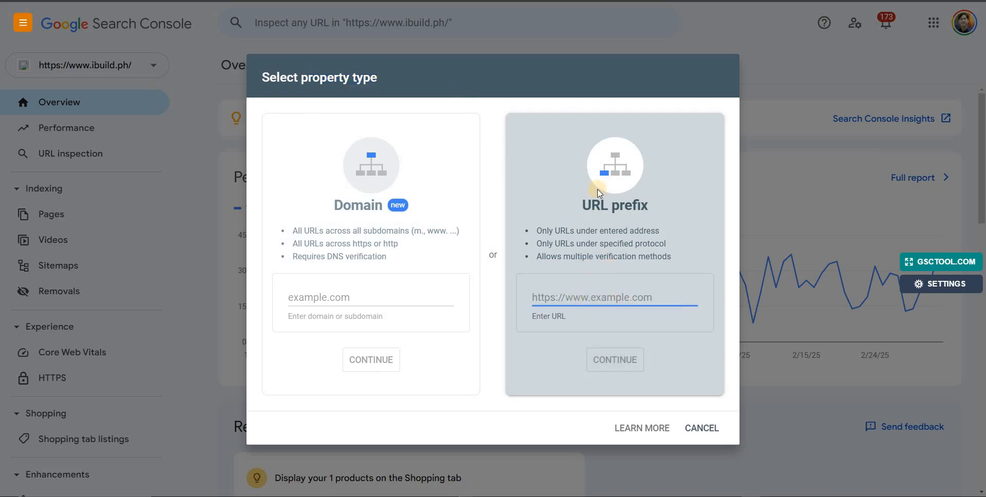
pyautogui.moveTo(584, 204); pyautogui.dragTo(648, 205)
pyautogui.click(579, 297)
pyautogui.write('https://www.idigitalbim.com/')
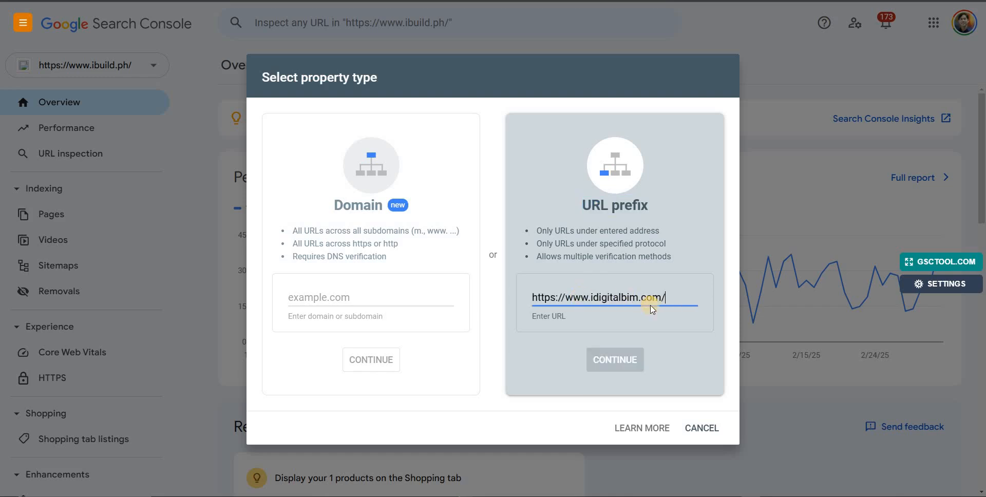
pyautogui.moveTo(661, 296); pyautogui.dragTo(677, 296)
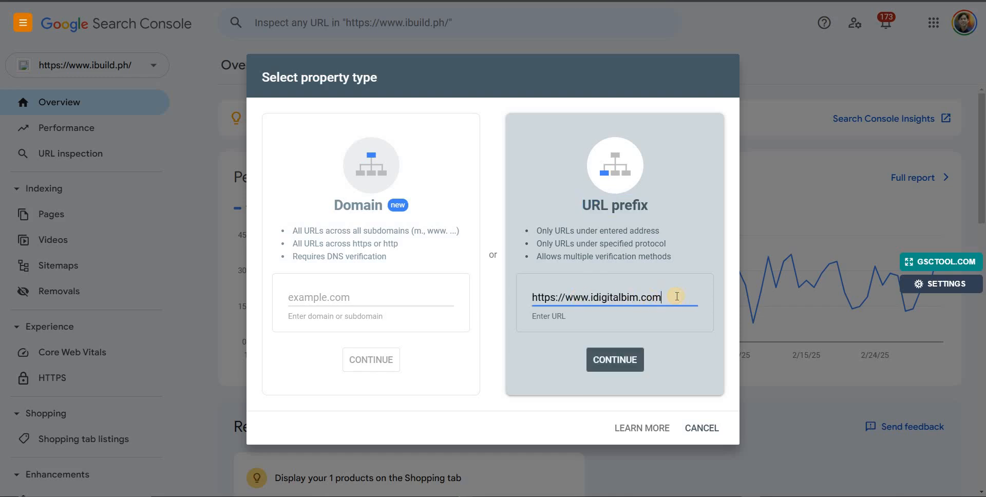
pyautogui.hotkey('ctrl', 'a')
pyautogui.hotkey('ctrl', 'c')
pyautogui.press('BackSpace')
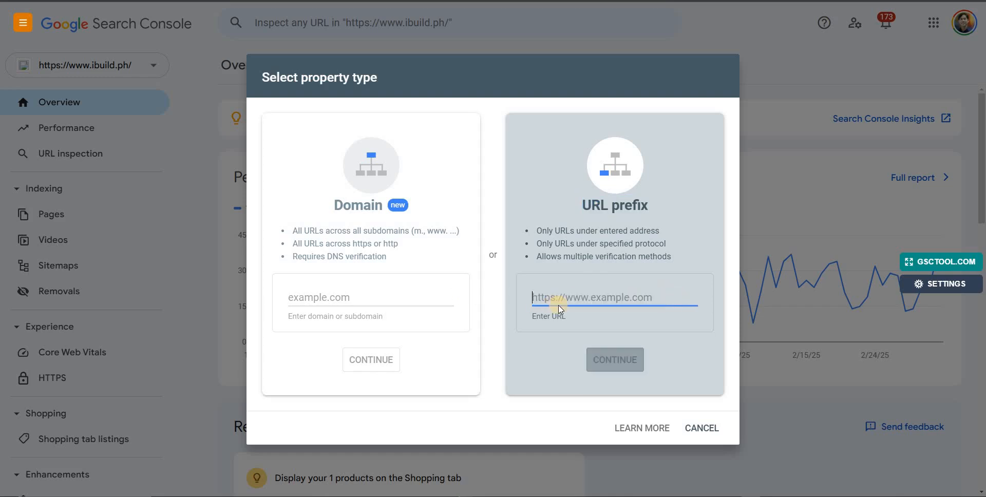
pyautogui.hotkey('ctrl', 'v')
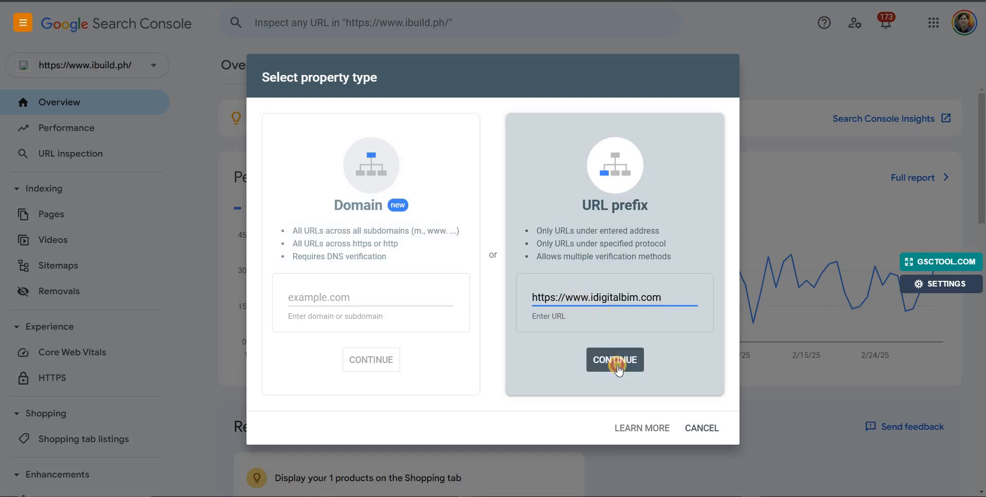
pyautogui.click(617, 365)
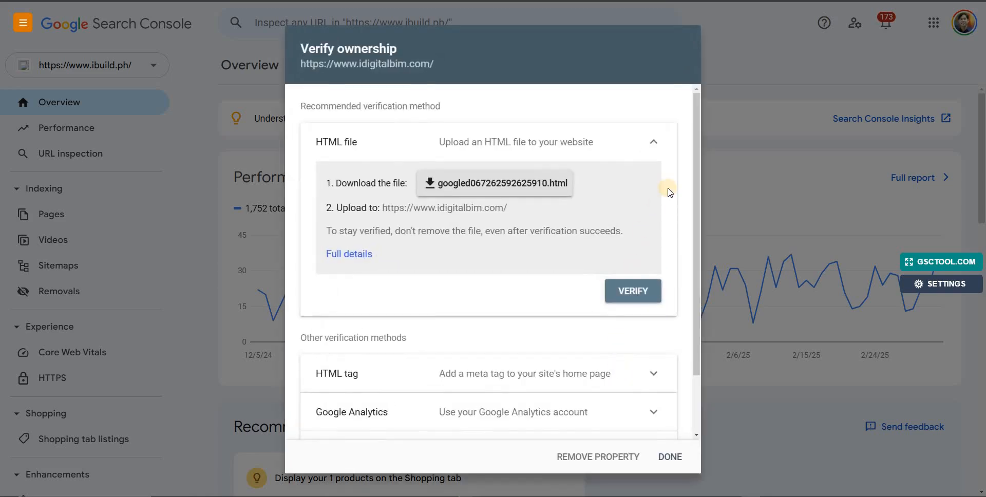
pyautogui.scroll(-2, 697, 228)
pyautogui.moveTo(693, 198); pyautogui.dragTo(692, 156)
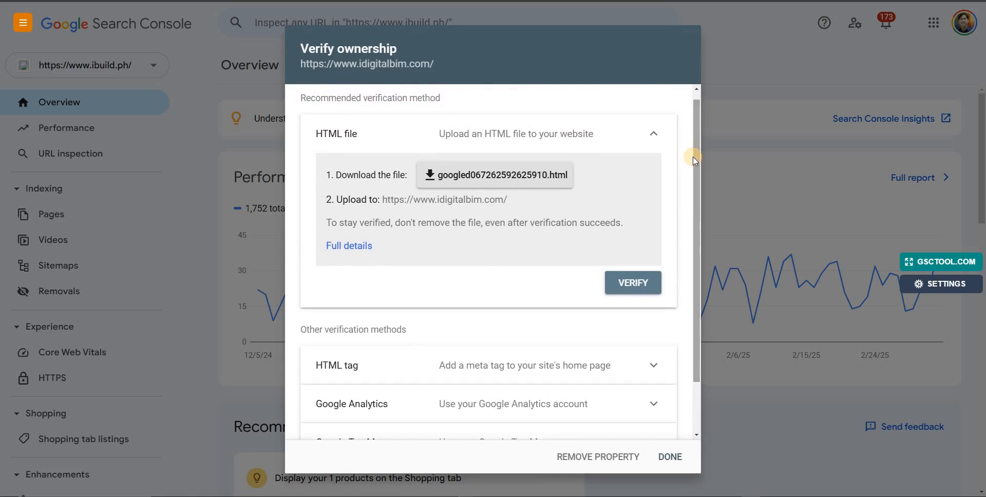
pyautogui.scroll(-1, 564, 241)
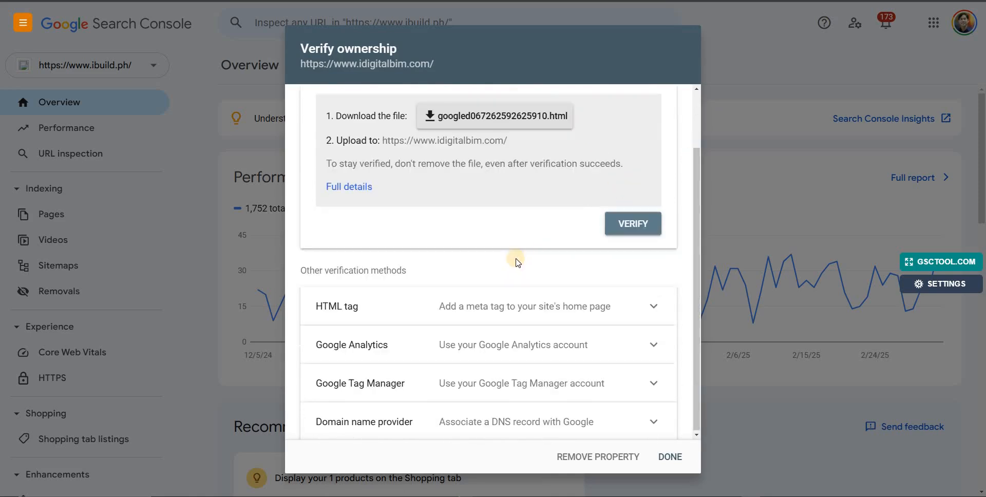
pyautogui.scroll(1, 600, 197)
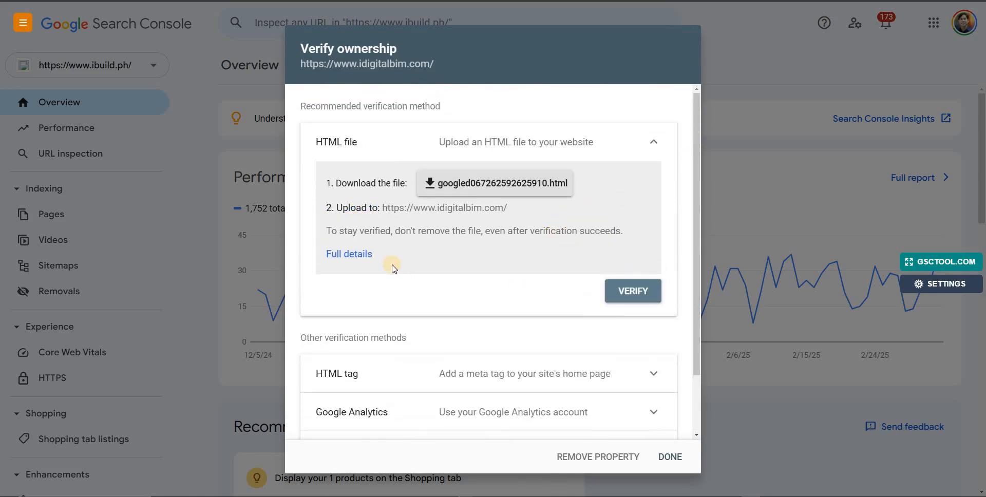
pyautogui.scroll(-1, 424, 282)
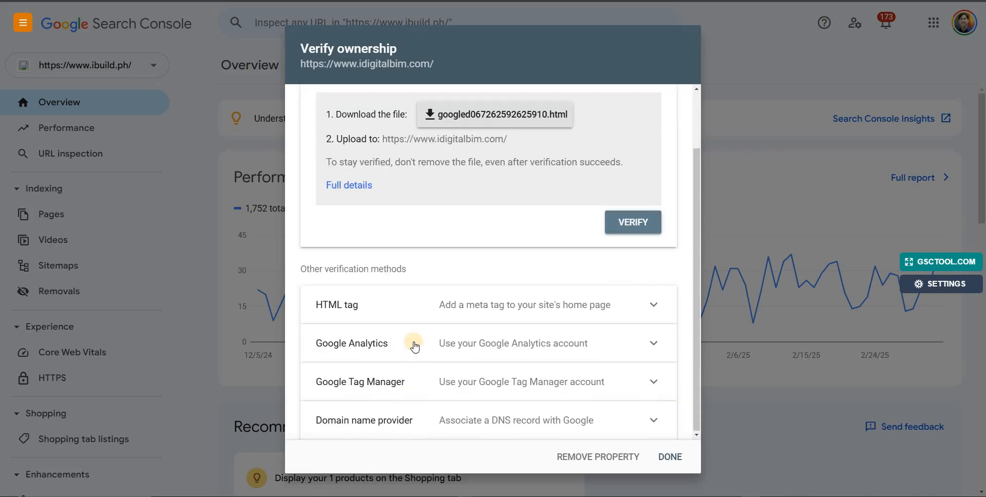
pyautogui.scroll(1, 429, 257)
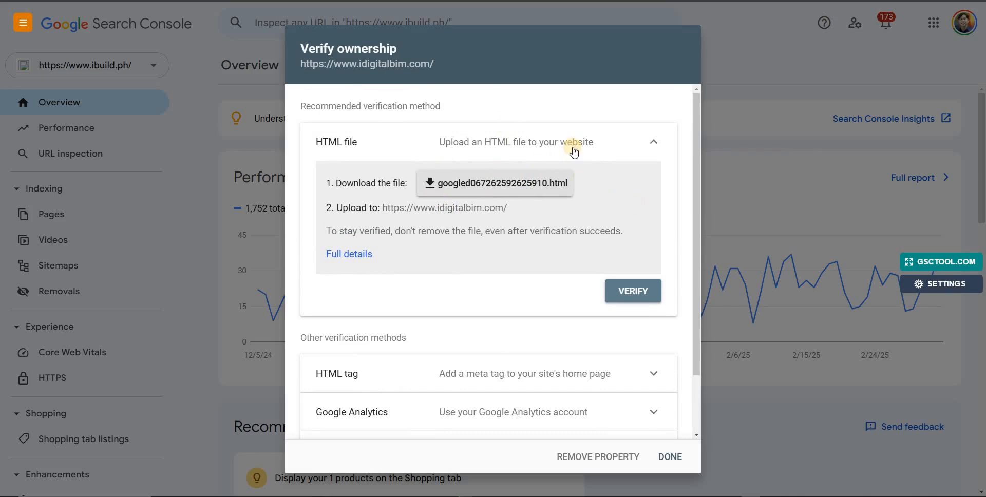
pyautogui.click(653, 141)
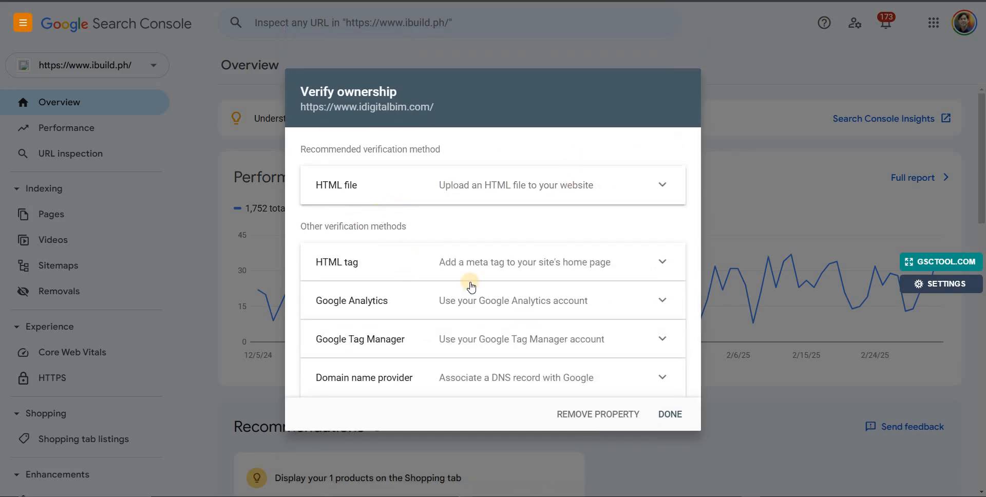
pyautogui.click(663, 185)
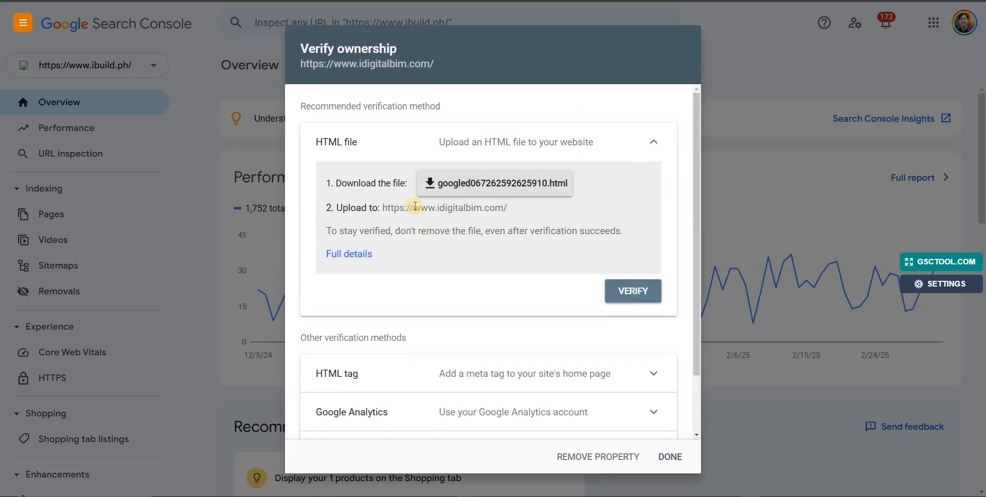
# - Download the HTML verification file to the Downloads folder, show it in its folder, and move the folder window out of the way
pyautogui.click(439, 184)
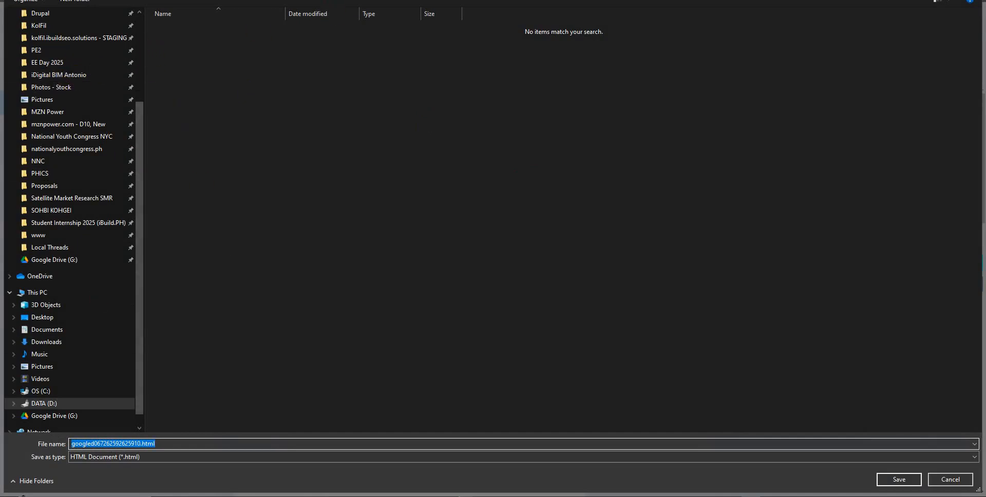
pyautogui.scroll(5, 92, 31)
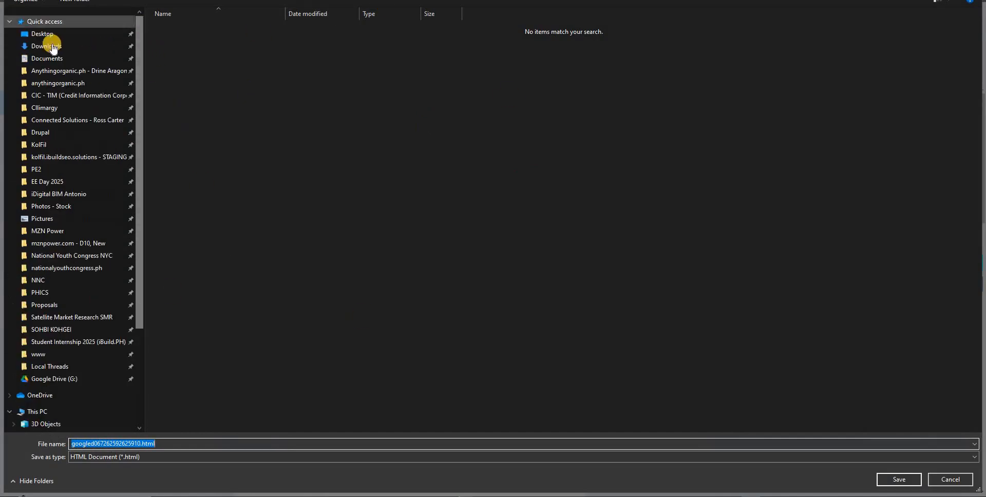
pyautogui.click(154, 42)
pyautogui.click(894, 480)
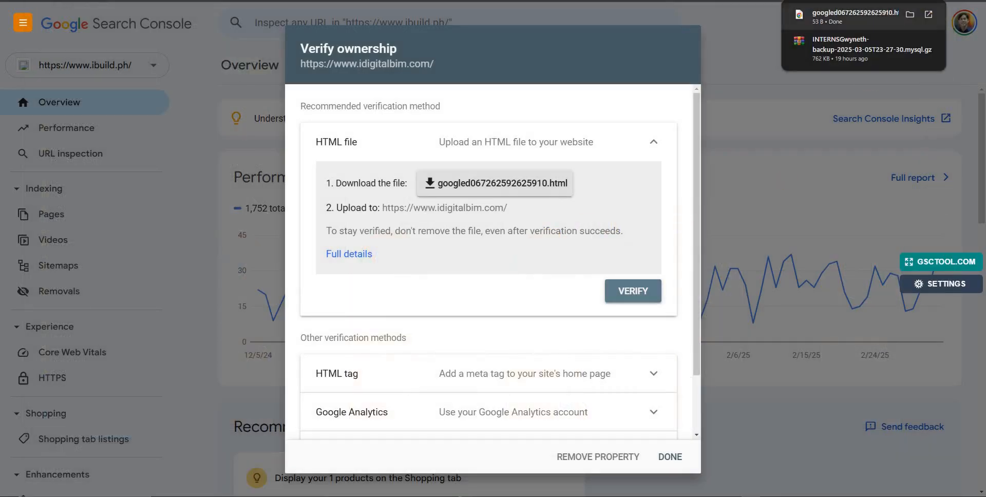
pyautogui.click(909, 15)
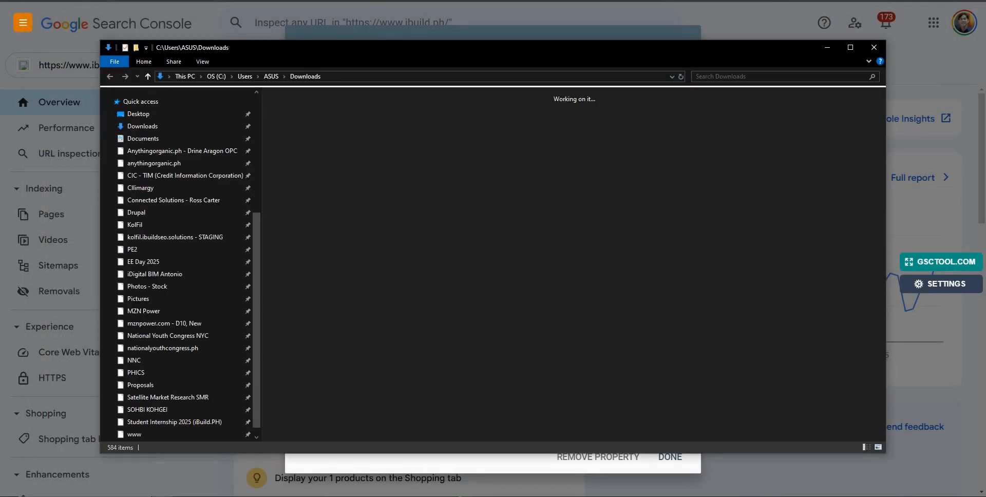
pyautogui.moveTo(393, 52); pyautogui.dragTo(0, 190)
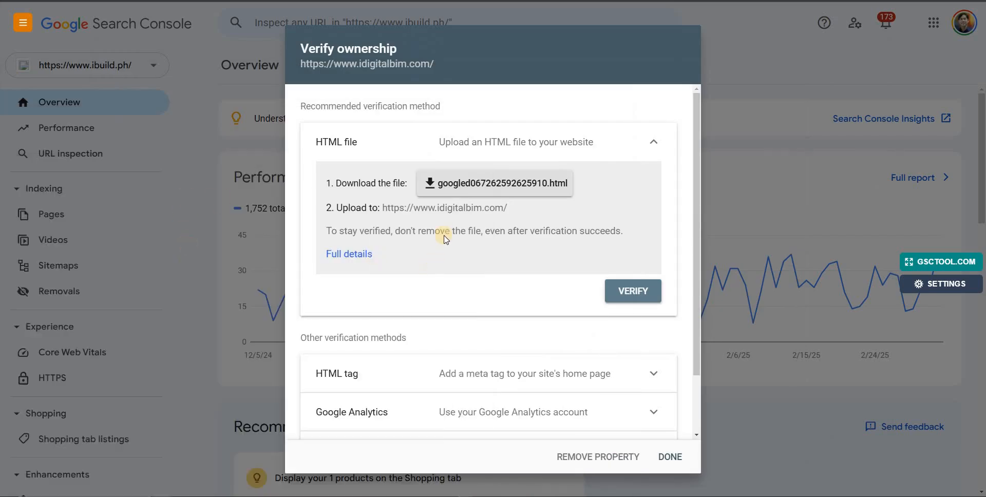
pyautogui.moveTo(393, 208); pyautogui.dragTo(508, 208)
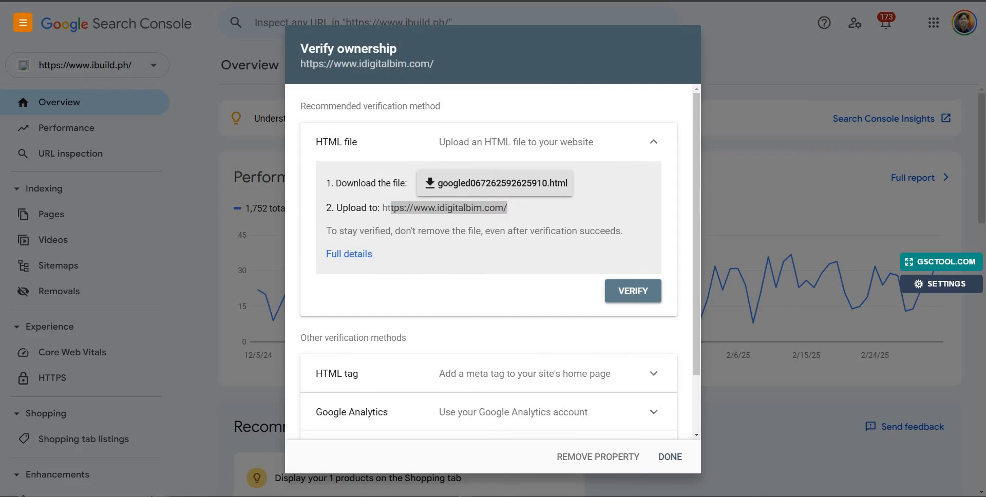
pyautogui.hotkey('ctrl', 't')
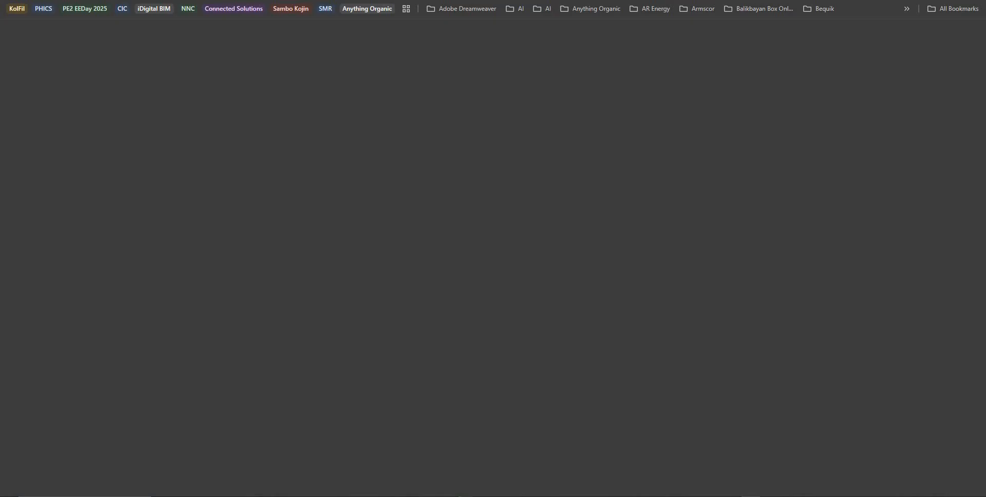
pyautogui.hotkey('ctrl', 'w')
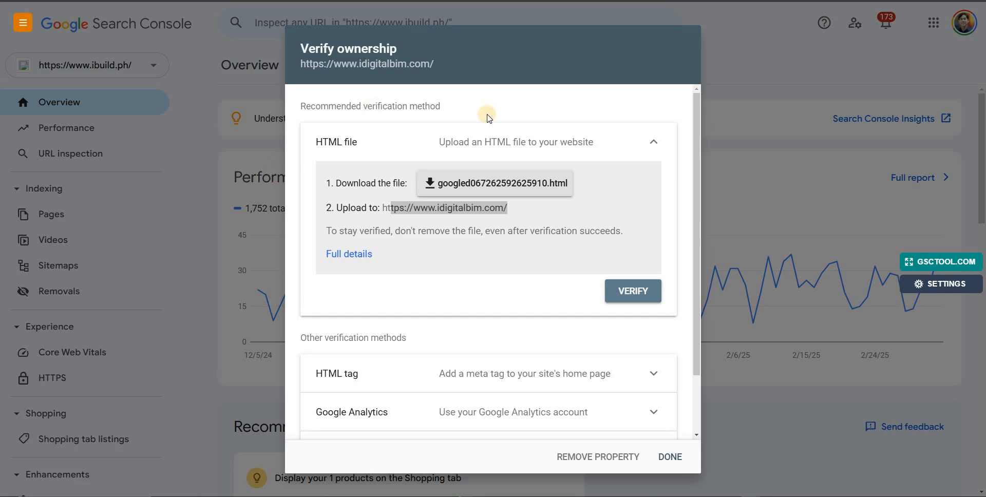
pyautogui.moveTo(442, 60); pyautogui.dragTo(230, 83)
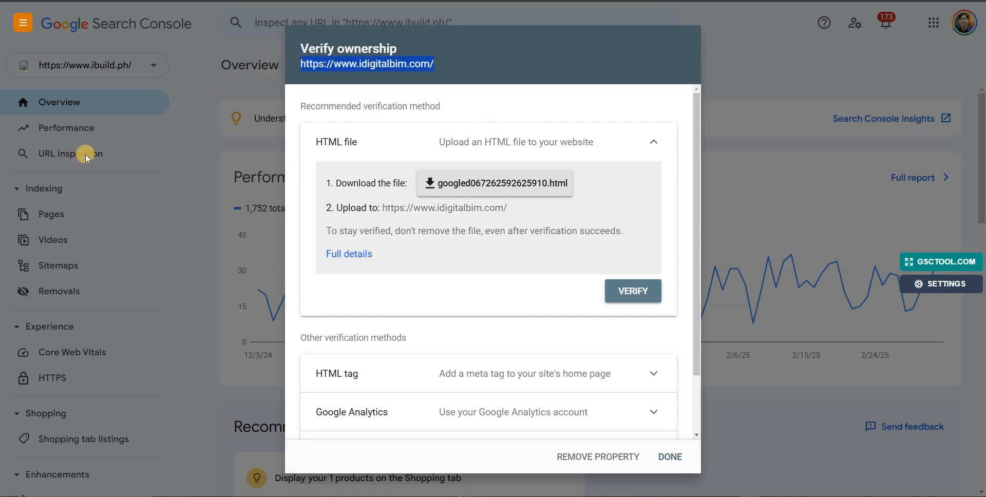
pyautogui.hotkey('ctrl', 't')
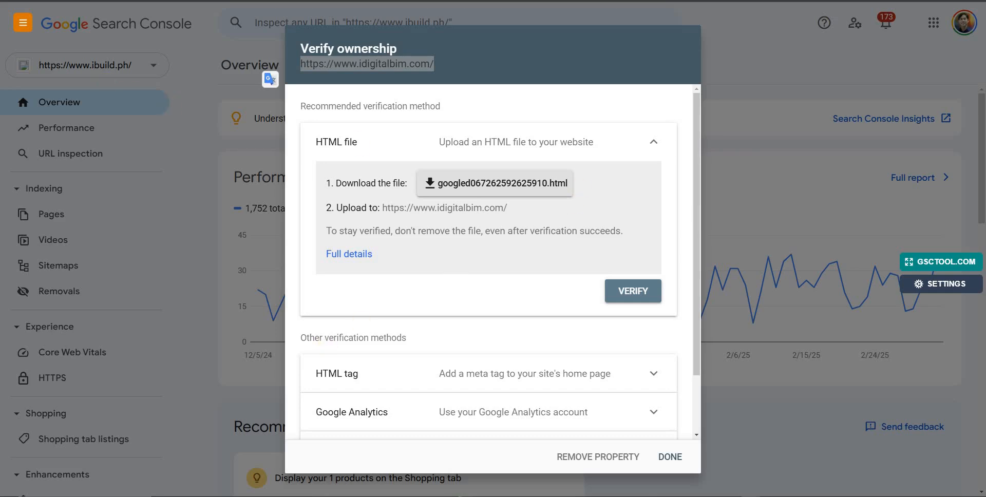
pyautogui.click(522, 183)
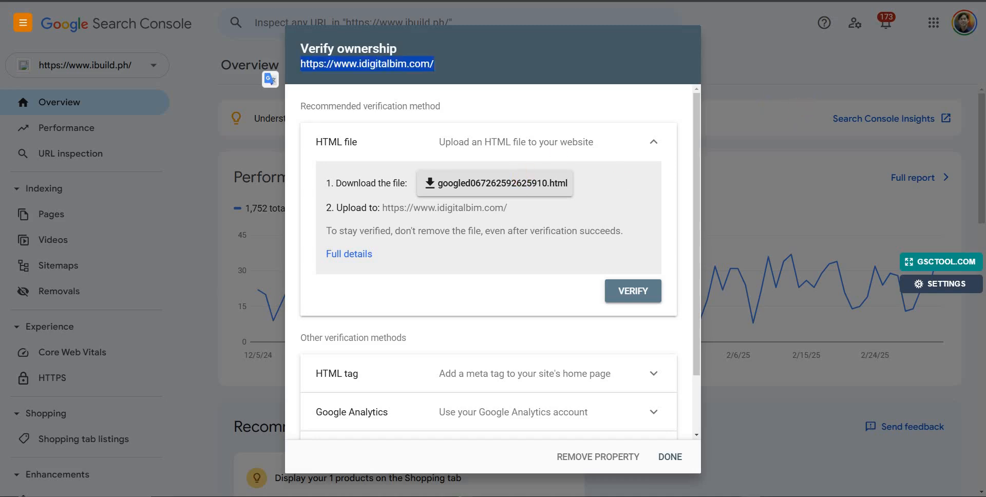
pyautogui.hotkey('ctrl', 't')
pyautogui.write('googled067262592625910.html')
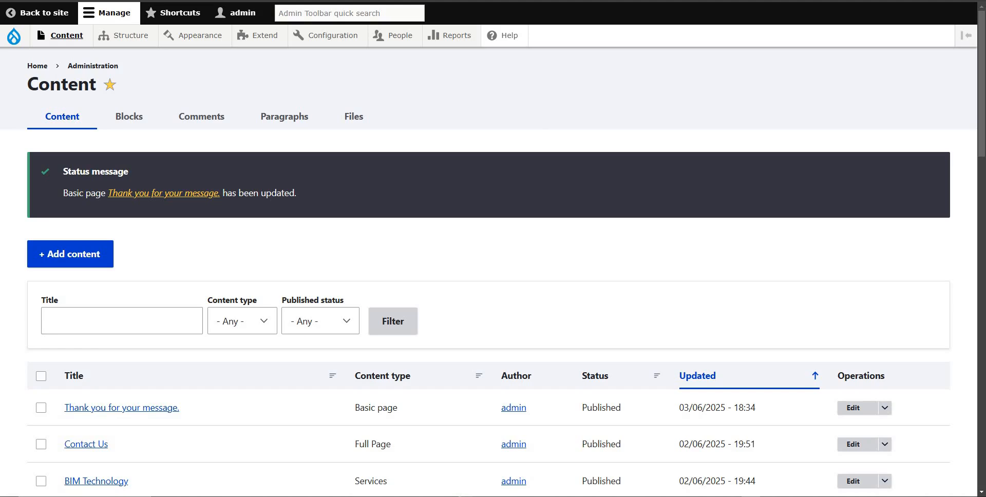
pyautogui.click(565, 495)
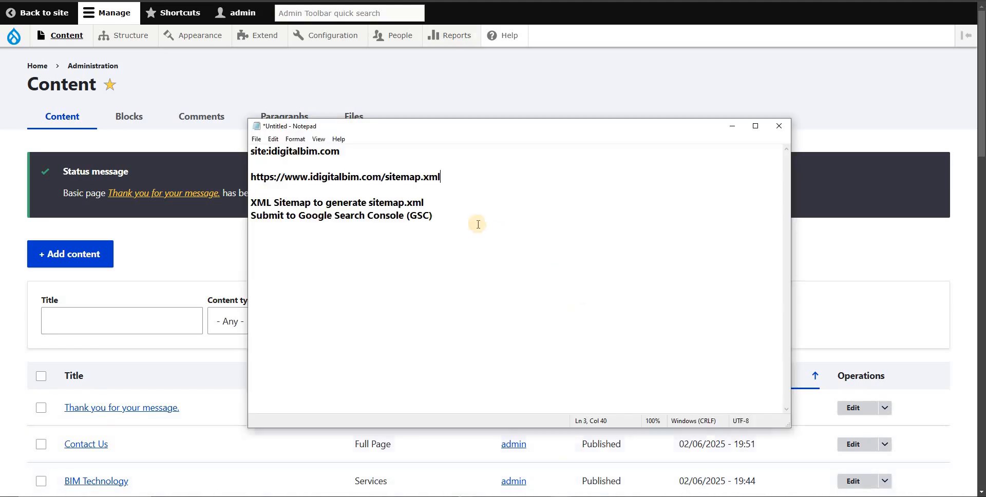
pyautogui.keyDown('shift'); pyautogui.click(385, 177); pyautogui.keyUp('shift')
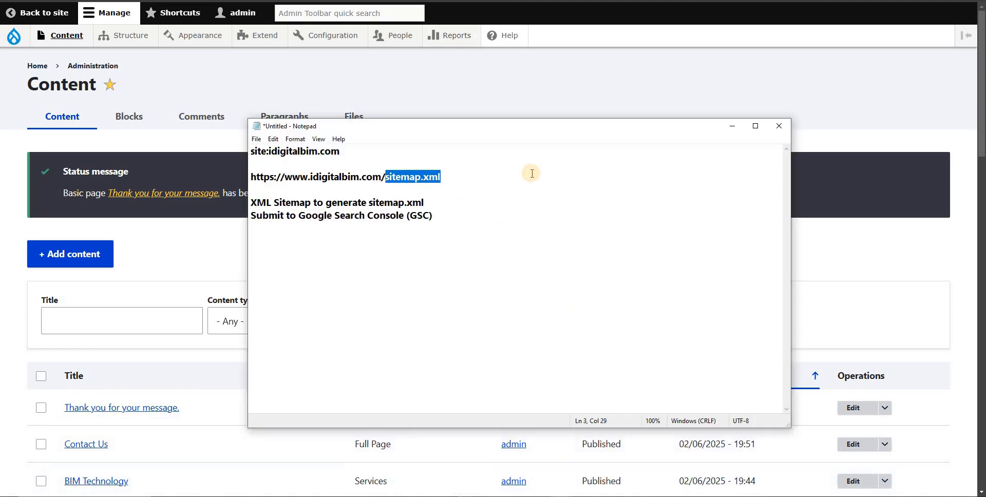
pyautogui.write('google067262592625910.html')
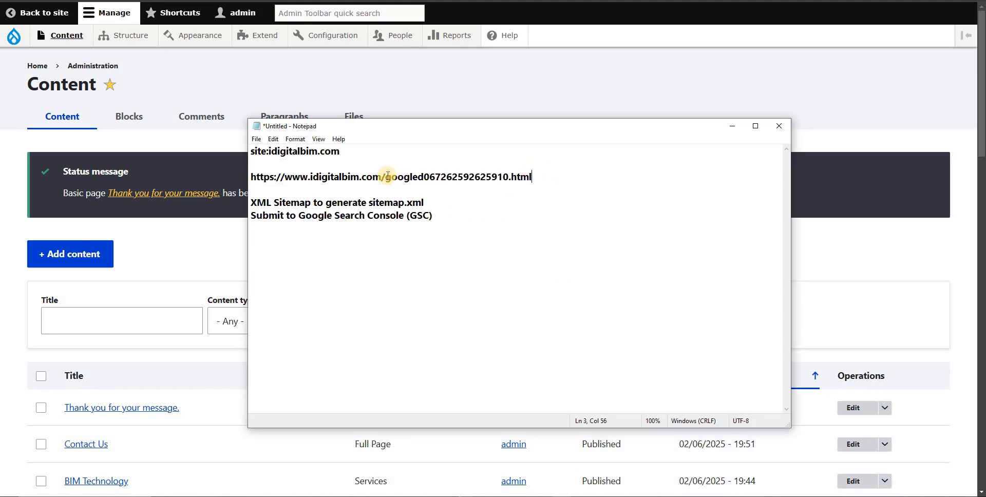
# - Copy the verification file's full URL from Notepad and open it in a new browser tab to check the uploaded file's content
pyautogui.moveTo(399, 176); pyautogui.dragTo(251, 177)
pyautogui.click(540, 176)
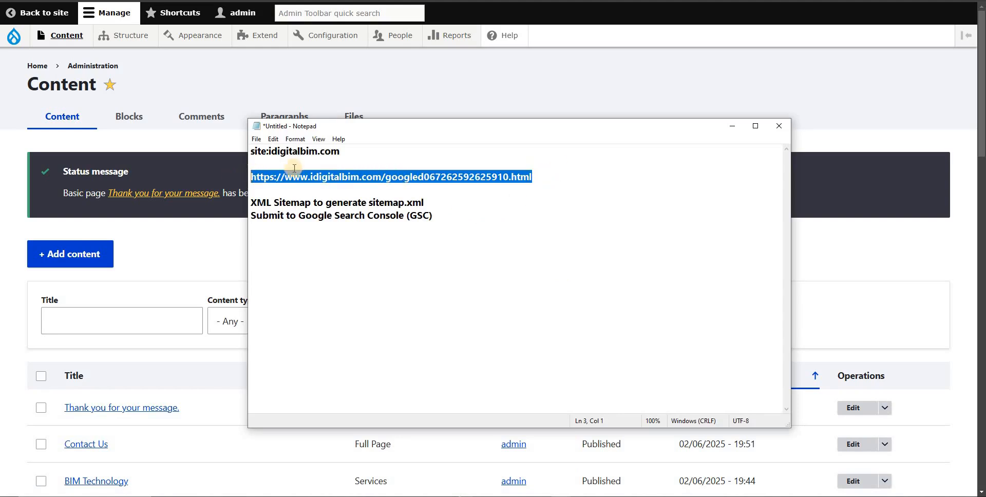
pyautogui.click(431, 179)
pyautogui.moveTo(386, 177); pyautogui.dragTo(256, 176)
pyautogui.moveTo(386, 177); pyautogui.dragTo(241, 177)
pyautogui.hotkey('ctrl', 'c')
pyautogui.click(548, 178)
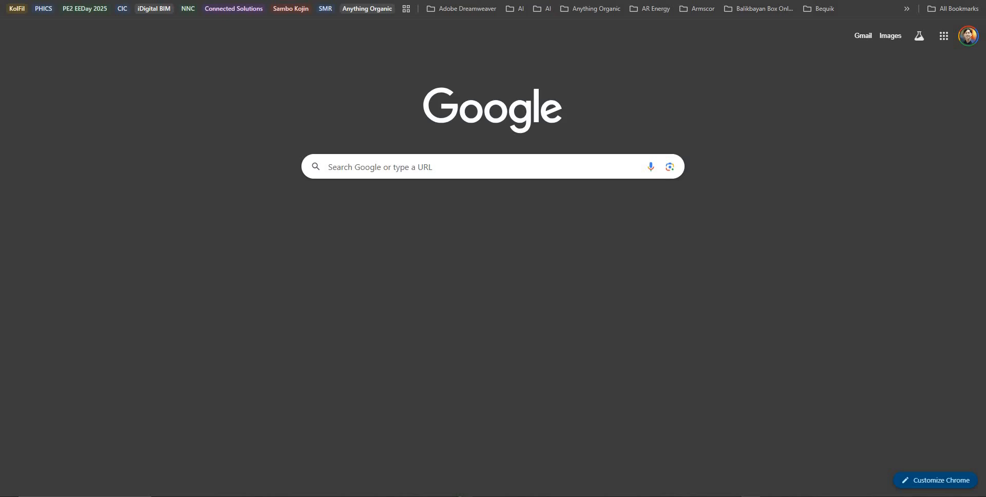
pyautogui.hotkey('ctrl', 'v')
pyautogui.press('Return')
pyautogui.moveTo(173, 12); pyautogui.dragTo(41, 12)
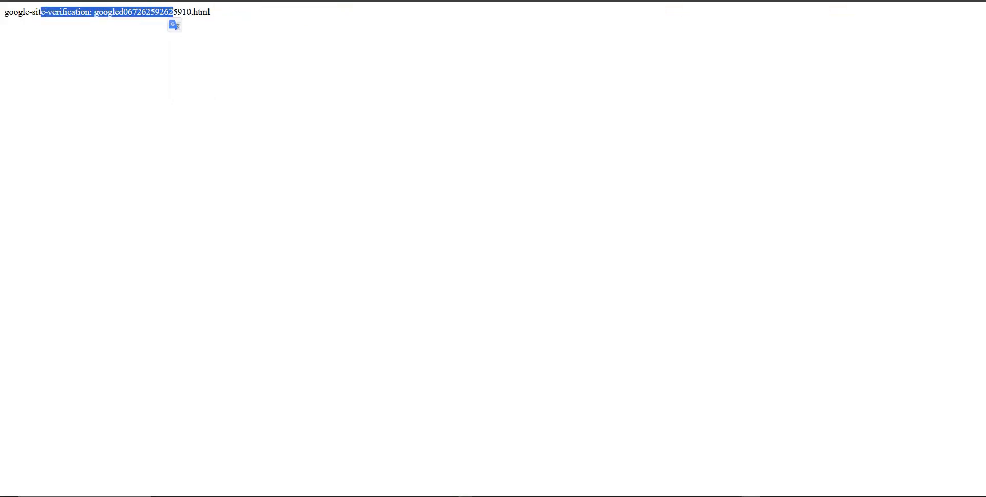
pyautogui.hotkey('ctrl', 'shift', 'Tab')
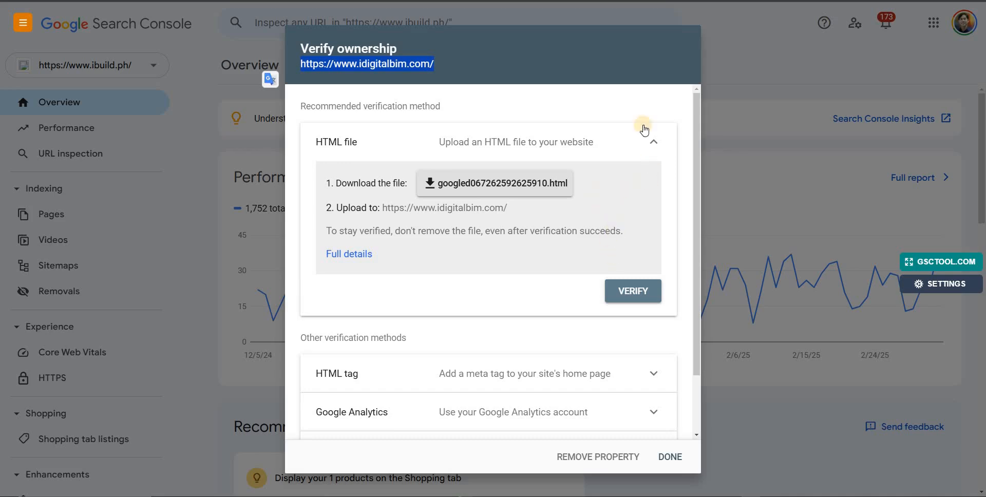
pyautogui.click(643, 100)
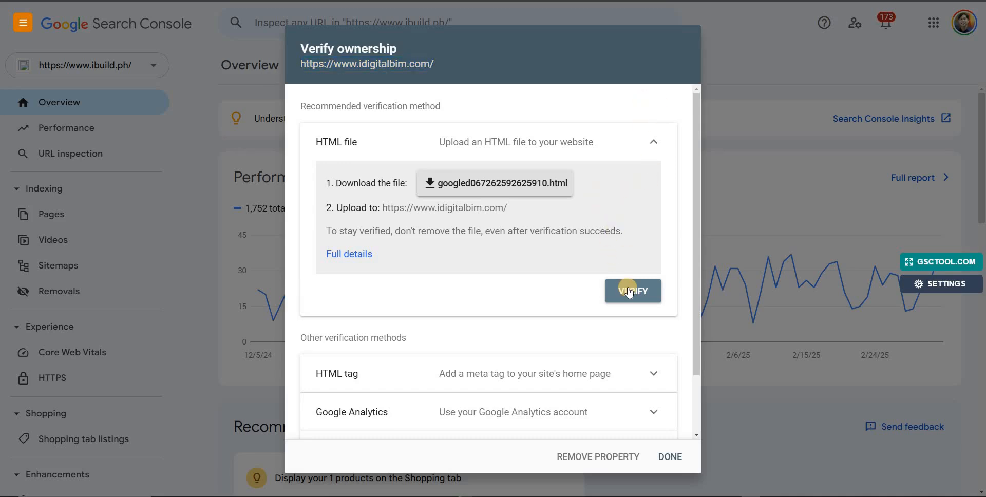
pyautogui.click(629, 291)
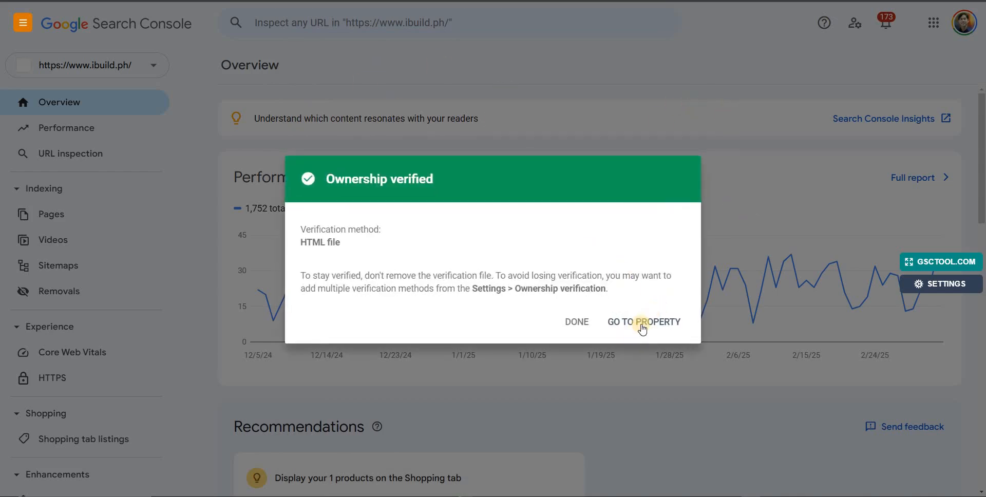
pyautogui.click(632, 323)
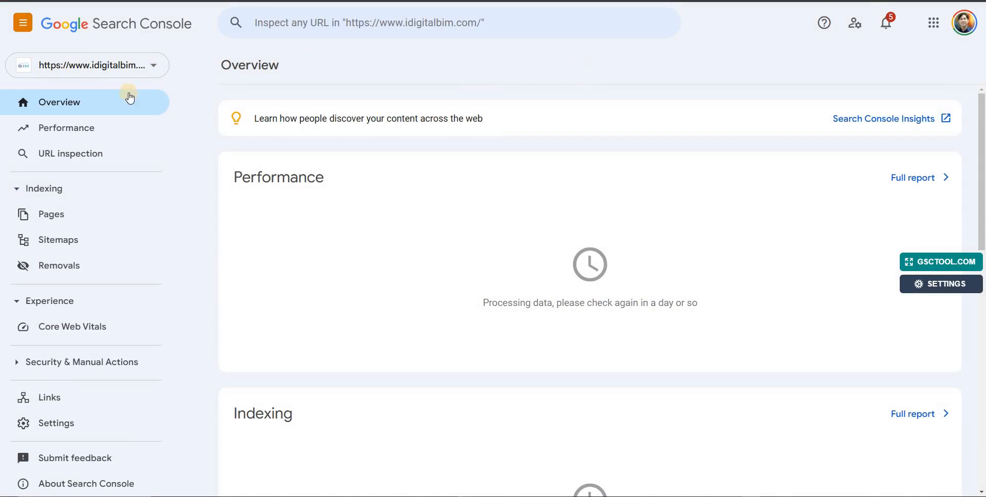
# - Look over the new property's Overview, including its data processing note, and open the Sitemaps report
pyautogui.scroll(-4, 622, 217)
pyautogui.scroll(4, 644, 178)
pyautogui.moveTo(547, 304); pyautogui.dragTo(683, 307)
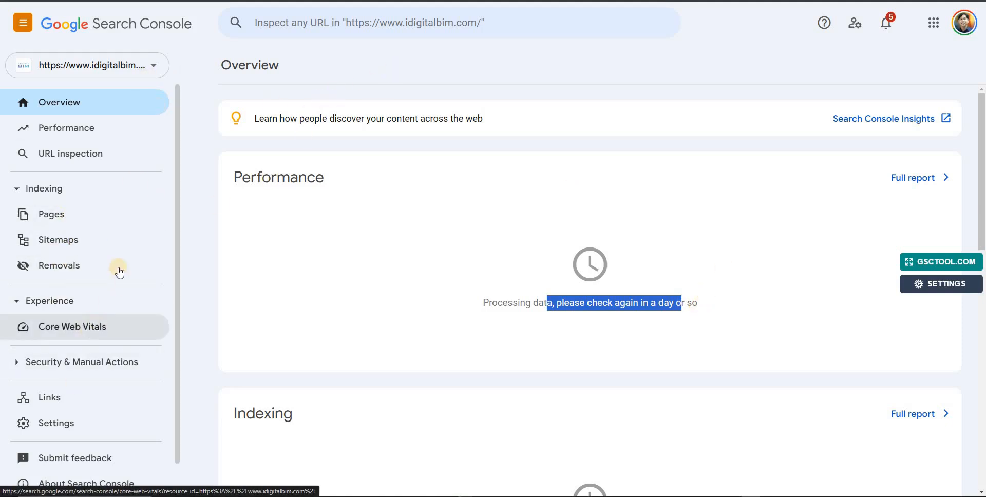
pyautogui.click(57, 241)
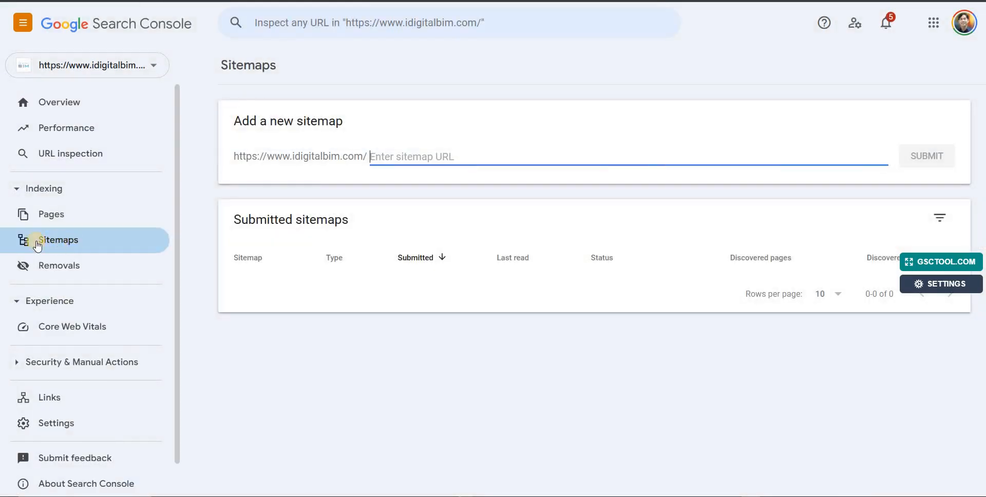
# - Switch to Notepad, undo the URL edit to restore the sitemap address, and copy its sitemap.xml part
pyautogui.hotkey('alt', 'Tab')
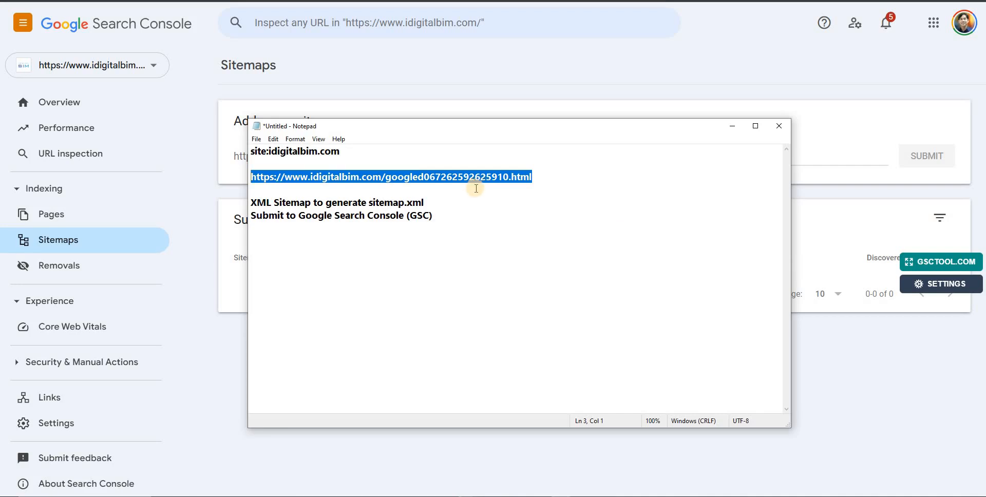
pyautogui.click(531, 190)
pyautogui.hotkey('ctrl', 'z')
pyautogui.click(423, 184)
pyautogui.moveTo(385, 176); pyautogui.dragTo(483, 173)
pyautogui.hotkey('ctrl', 'c')
pyautogui.hotkey('alt', 'Tab')
pyautogui.click(573, 225)
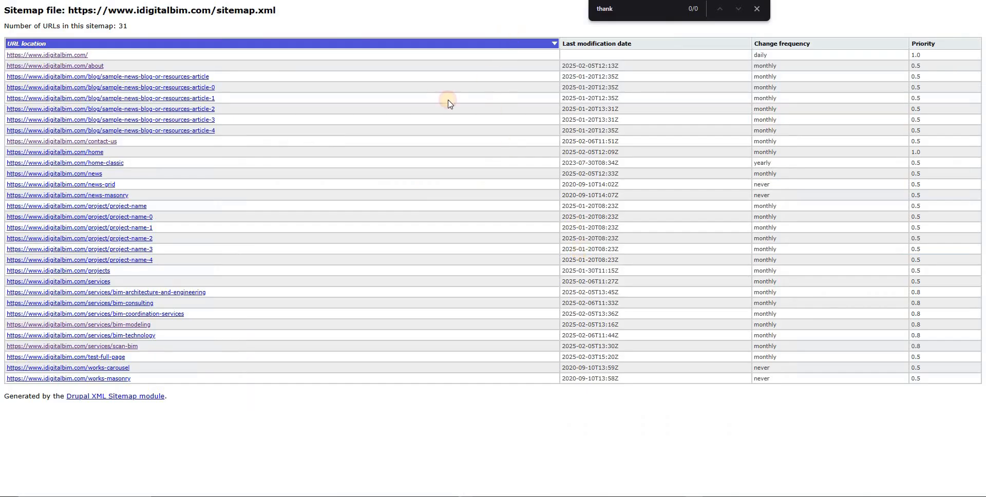
pyautogui.moveTo(416, 415); pyautogui.dragTo(407, 152)
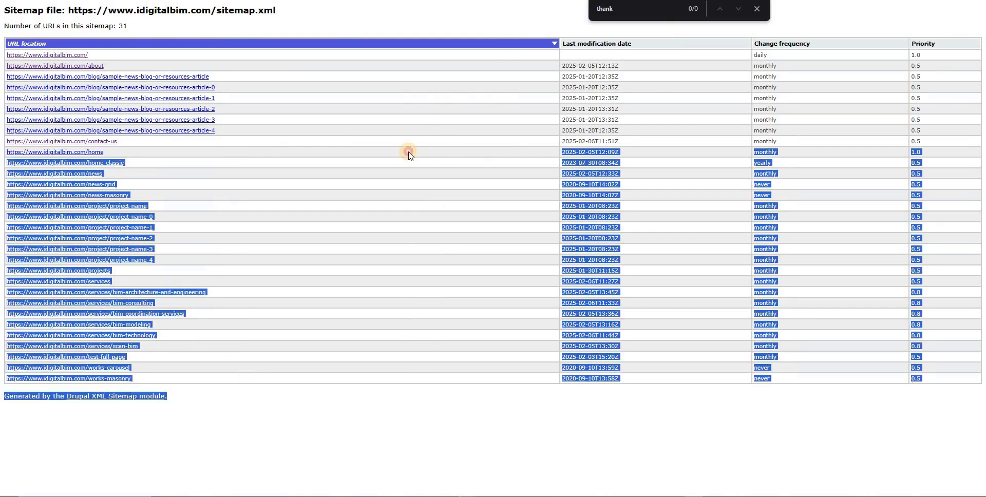
pyautogui.click(389, 29)
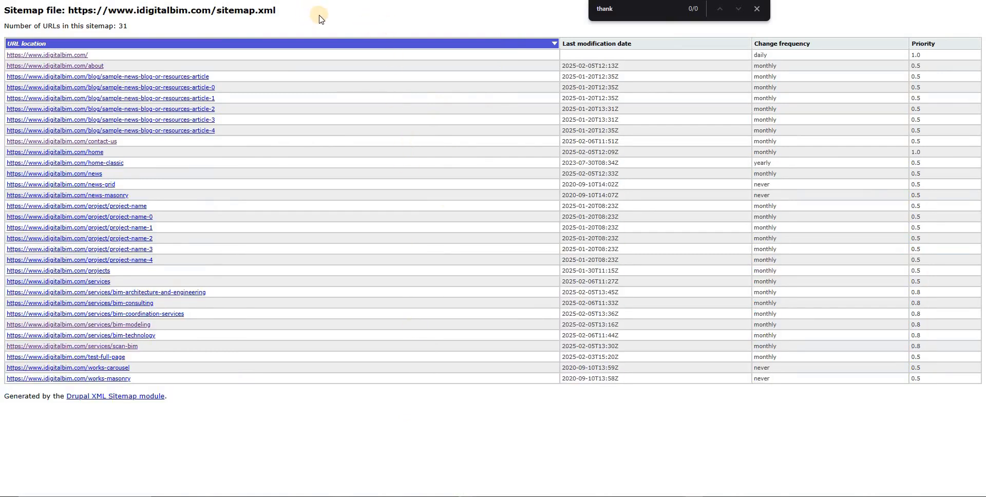
pyautogui.moveTo(109, 27); pyautogui.dragTo(222, 437)
pyautogui.click(230, 435)
pyautogui.hotkey('alt', 'Tab')
pyautogui.hotkey('alt', 'Tab')
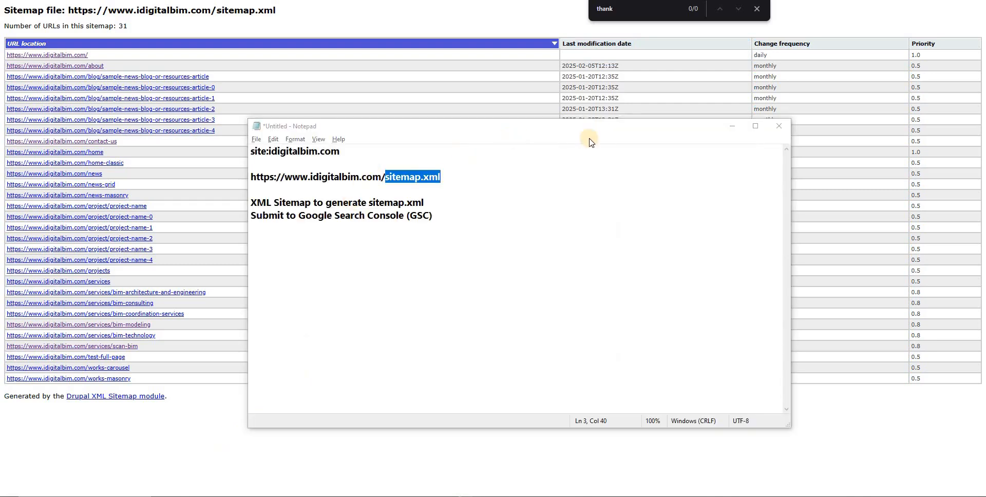
pyautogui.hotkey('alt', 'Tab')
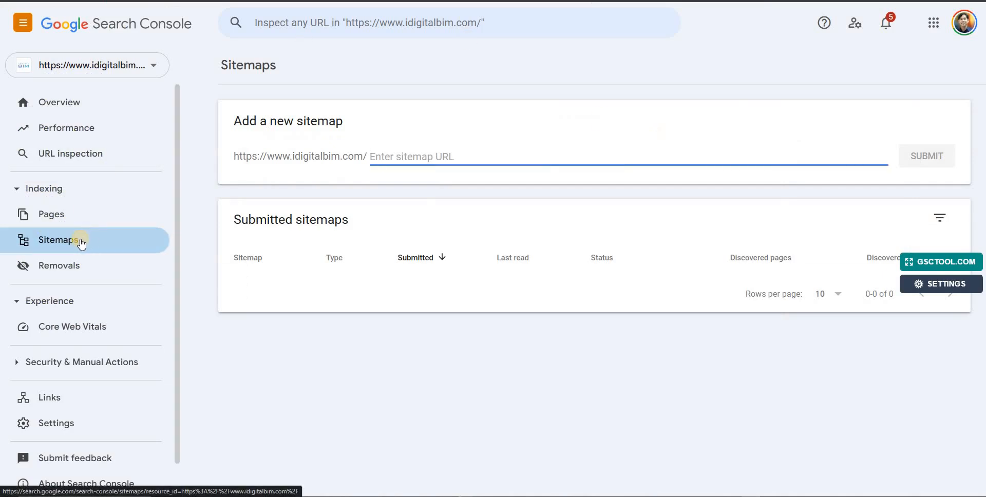
pyautogui.click(398, 156)
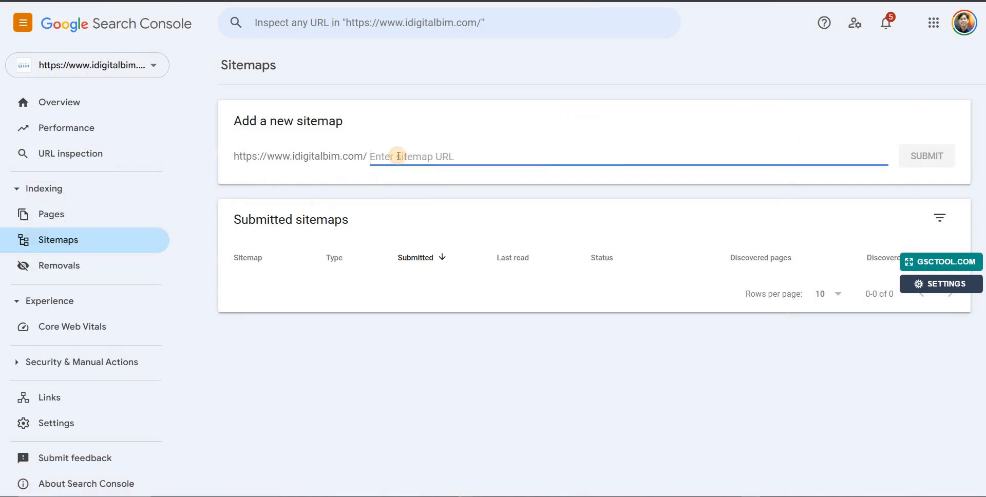
pyautogui.hotkey('ctrl', 'v')
pyautogui.click(922, 162)
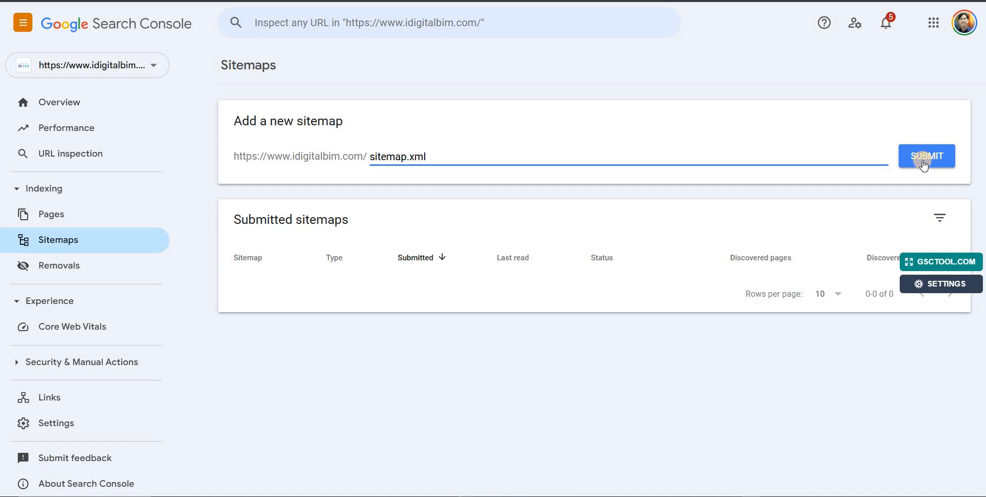
pyautogui.click(923, 164)
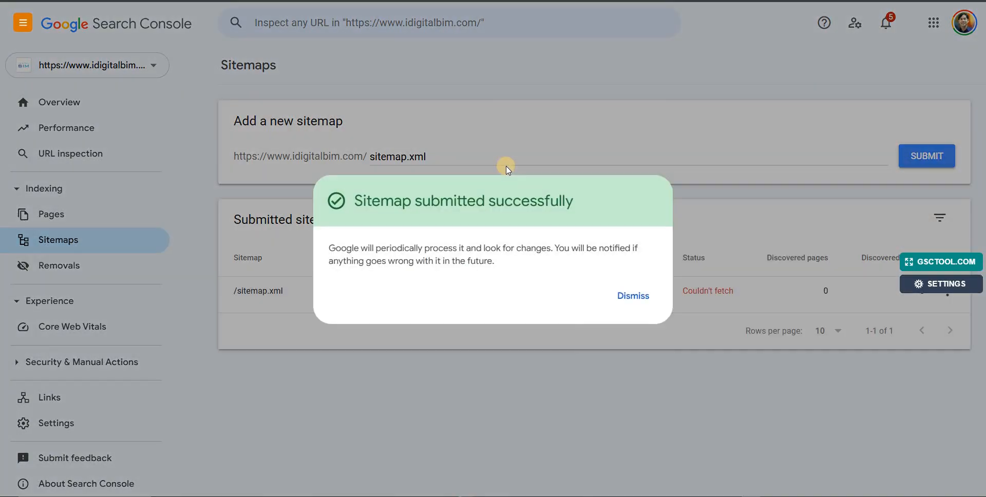
pyautogui.click(637, 298)
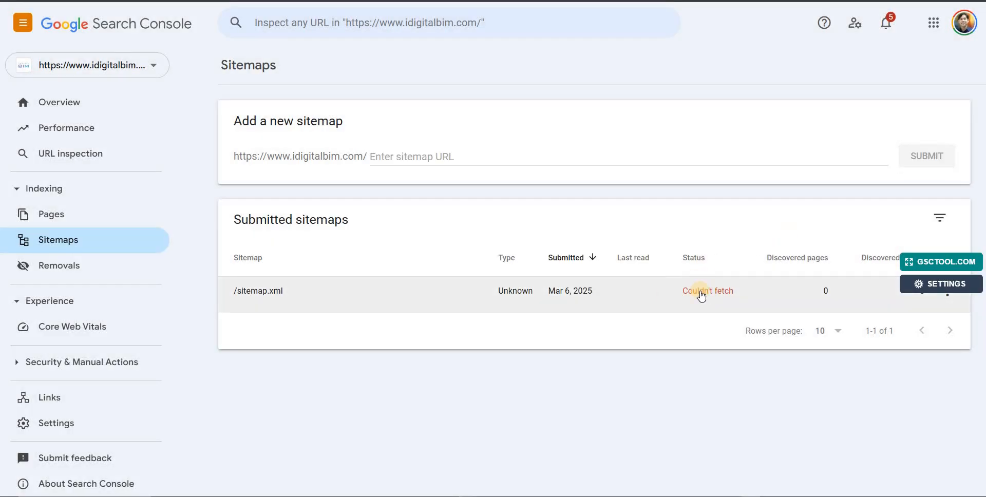
# - Open the details of the submitted /sitemap.xml and check its processing status
pyautogui.click(699, 296)
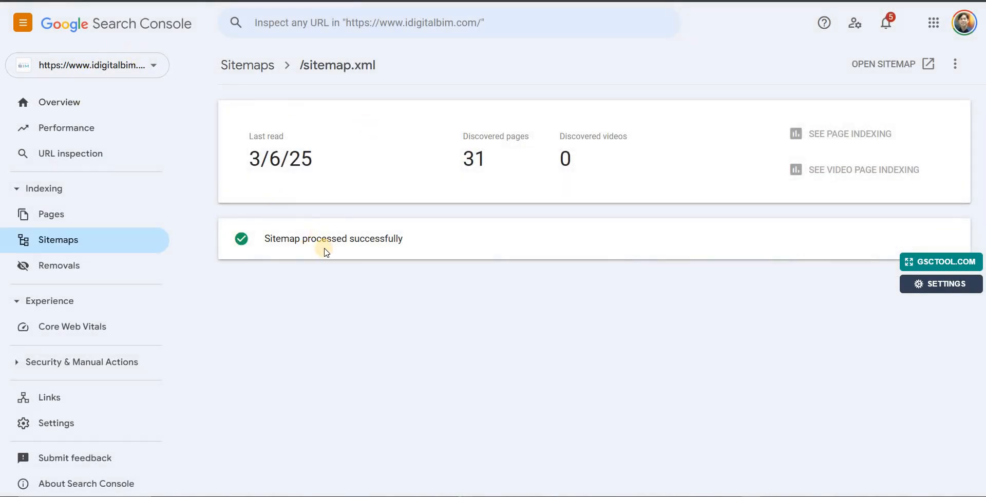
pyautogui.moveTo(299, 242); pyautogui.dragTo(431, 247)
pyautogui.click(434, 245)
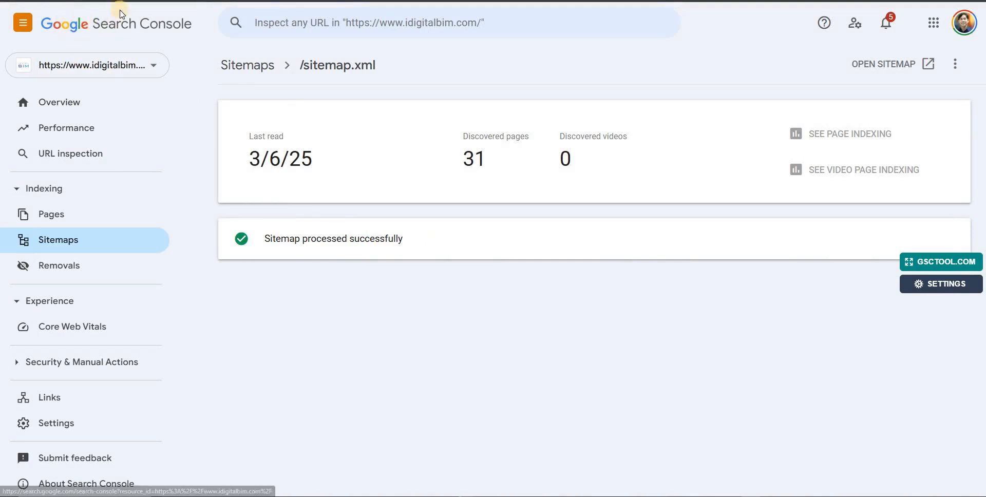
# - Go back to the Sitemaps report, submit sitemap.xml again, and dismiss the notice
pyautogui.click(60, 240)
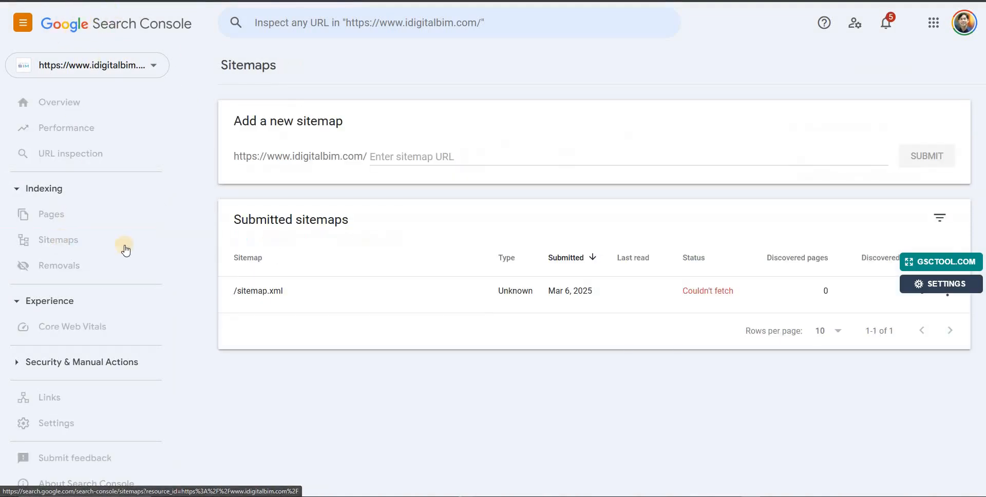
pyautogui.click(488, 157)
pyautogui.hotkey('ctrl', 'v')
pyautogui.click(913, 162)
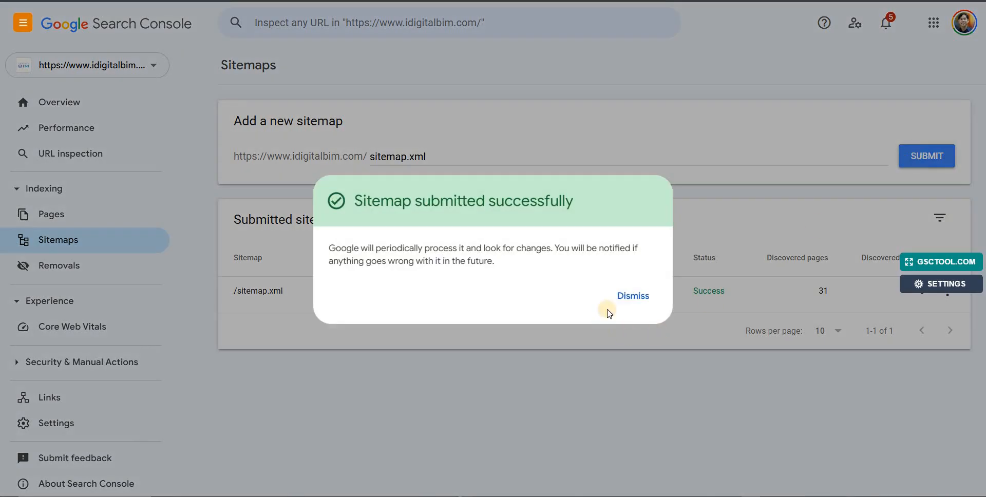
pyautogui.click(621, 300)
# - Check the status of the resubmitted /sitemap.xml and review its details page
pyautogui.moveTo(695, 291); pyautogui.dragTo(722, 294)
pyautogui.click(722, 294)
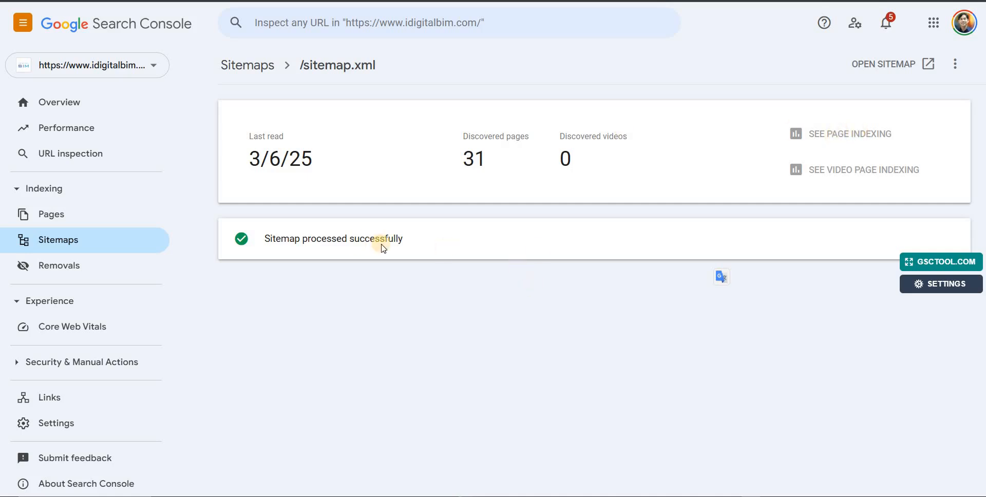
pyautogui.click(545, 321)
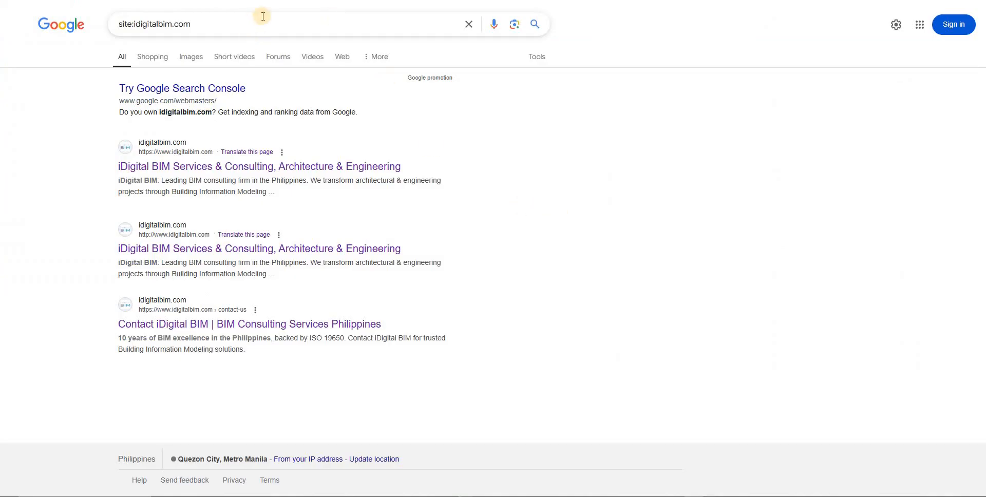
# - Rerun the Google search for site:idigitalbim.com, enlarge the page, and examine which of the site's pages are listed
pyautogui.click(264, 21)
pyautogui.press('Return')
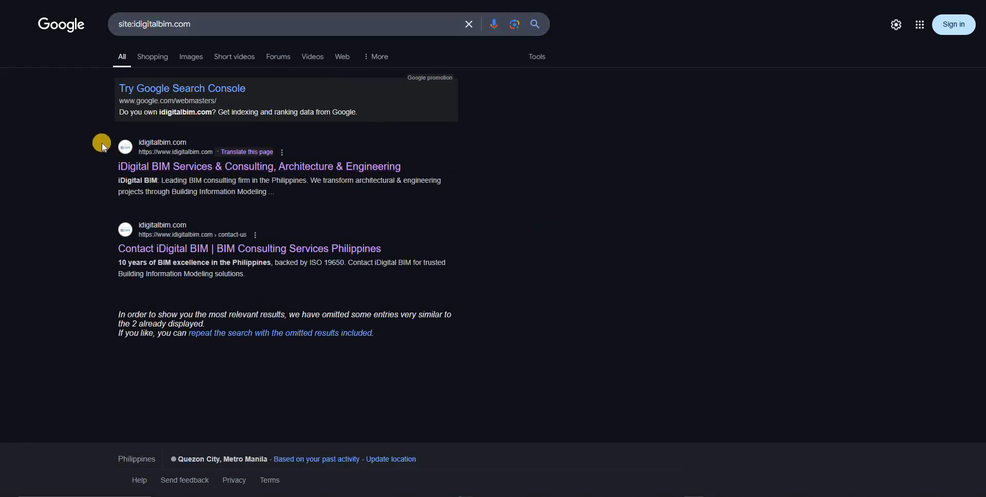
pyautogui.click(204, 22)
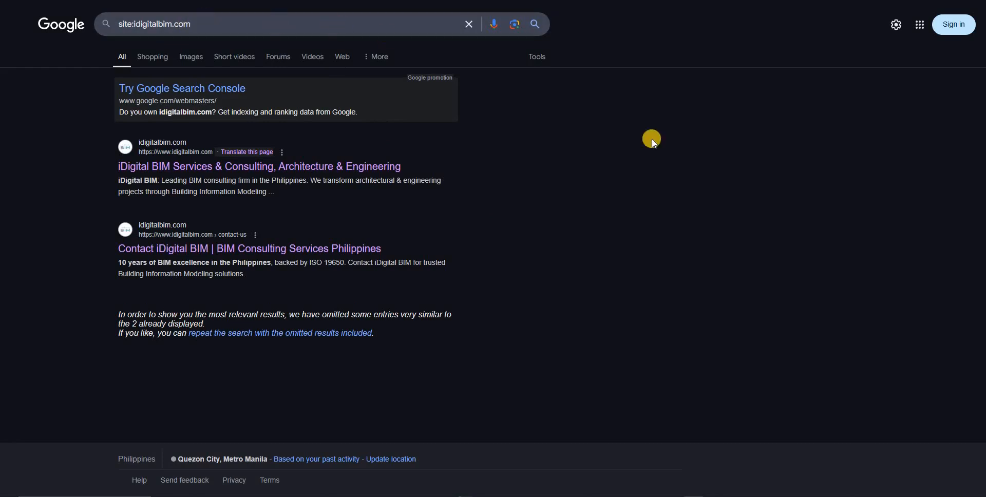
pyautogui.hotkey('ctrl', '+')
pyautogui.hotkey('ctrl', '+')
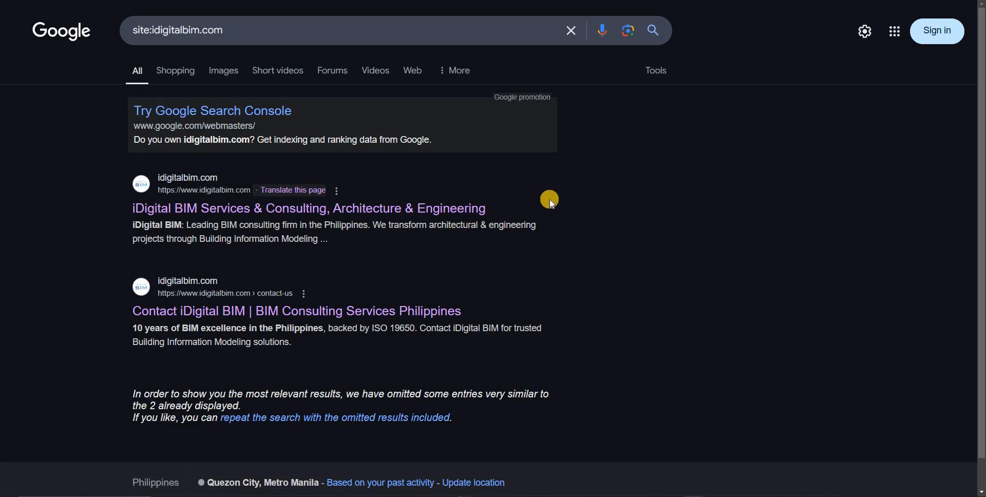
pyautogui.moveTo(112, 171); pyautogui.dragTo(758, 339)
pyautogui.click(746, 334)
pyautogui.moveTo(99, 165); pyautogui.dragTo(746, 369)
pyautogui.click(750, 312)
pyautogui.scroll(-1, 723, 257)
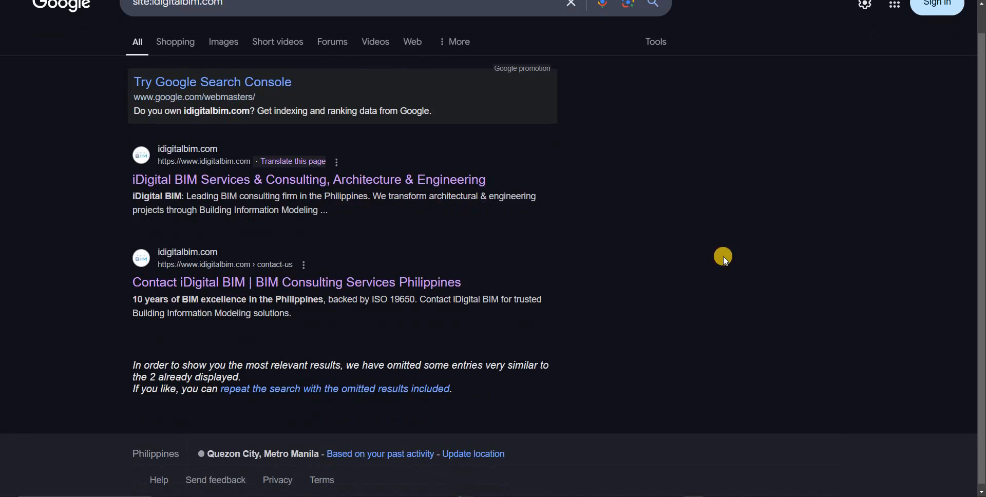
pyautogui.moveTo(111, 143); pyautogui.dragTo(676, 323)
# - Compare the Google results with the URLs listed in the site's sitemap.xml, and return to the results
pyautogui.hotkey('ctrl', 'Tab')
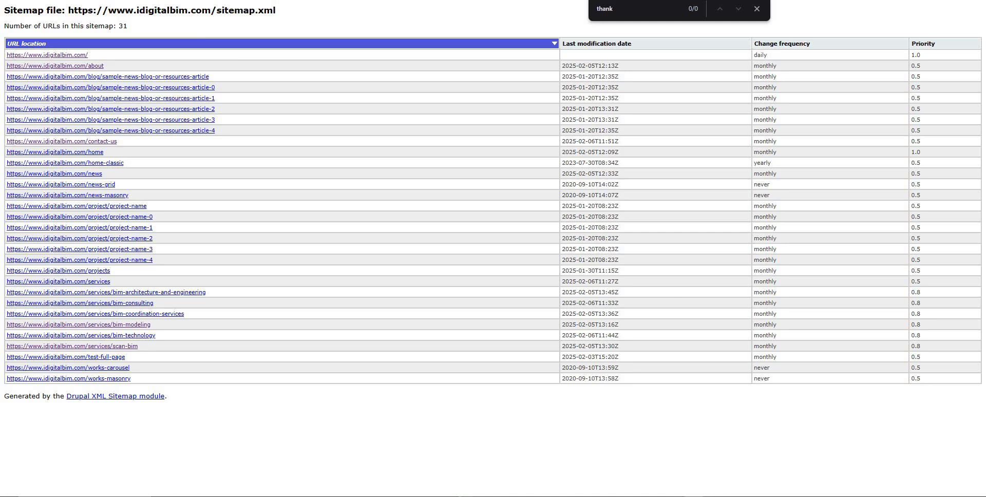
pyautogui.moveTo(169, 60); pyautogui.dragTo(370, 380)
pyautogui.click(370, 379)
pyautogui.hotkey('ctrl', 'shift', 'Tab')
pyautogui.click(700, 225)
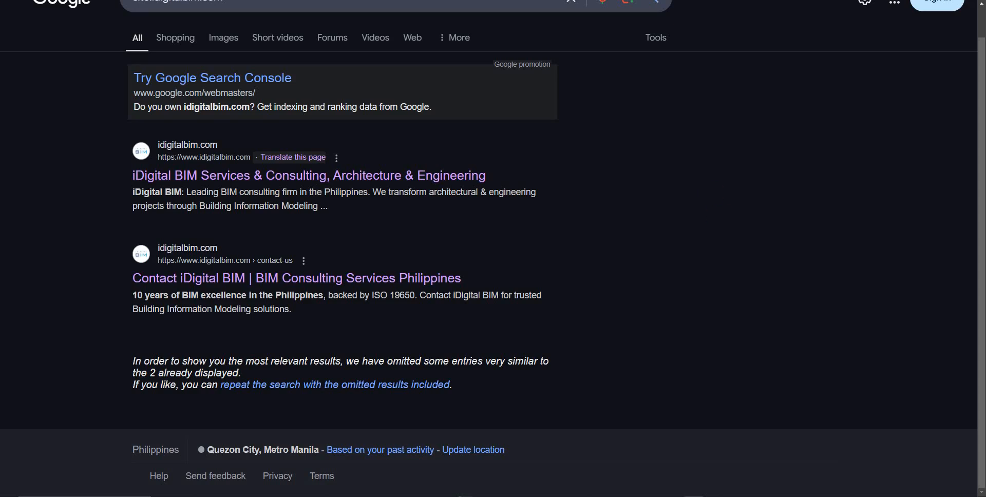
# - Open the ibuild.ph home page in a new browser tab
pyautogui.hotkey('ctrl', 't')
pyautogui.write('ibuild')
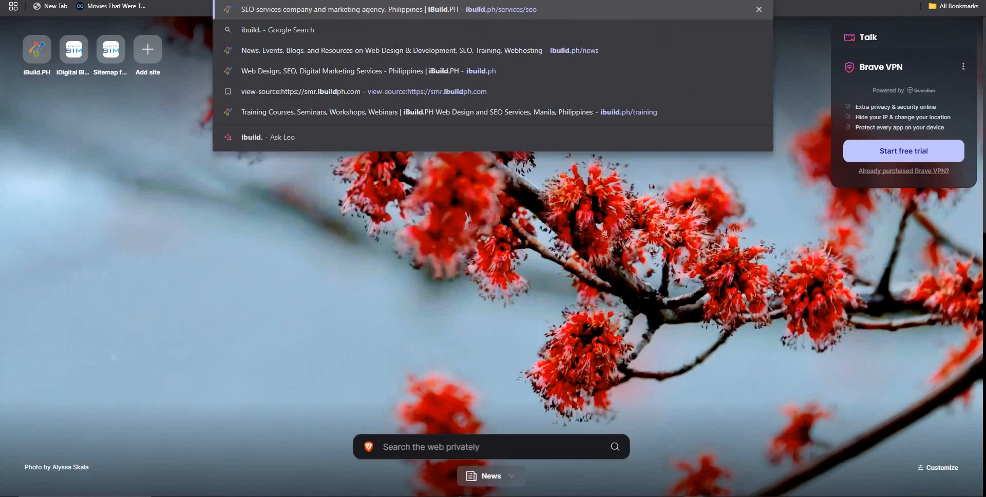
pyautogui.write('.ph')
pyautogui.press('Right')
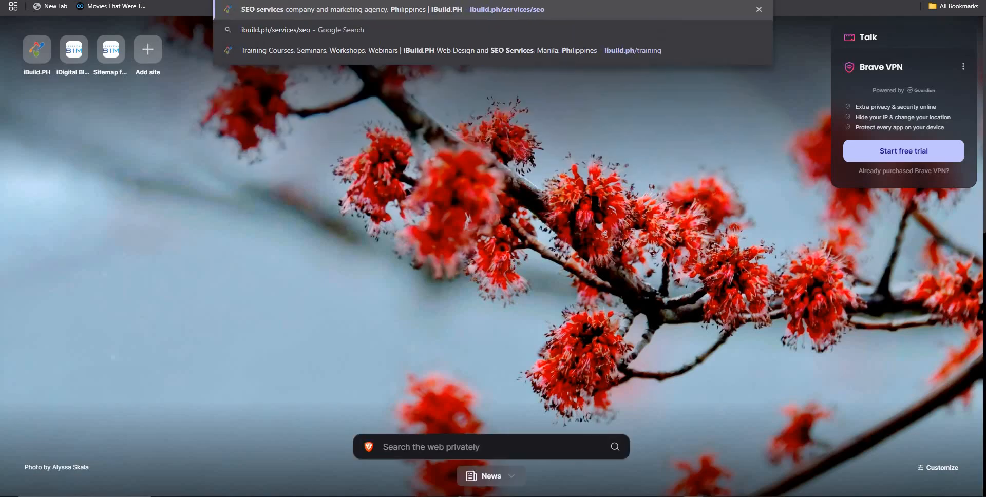
pyautogui.press('BackSpace')
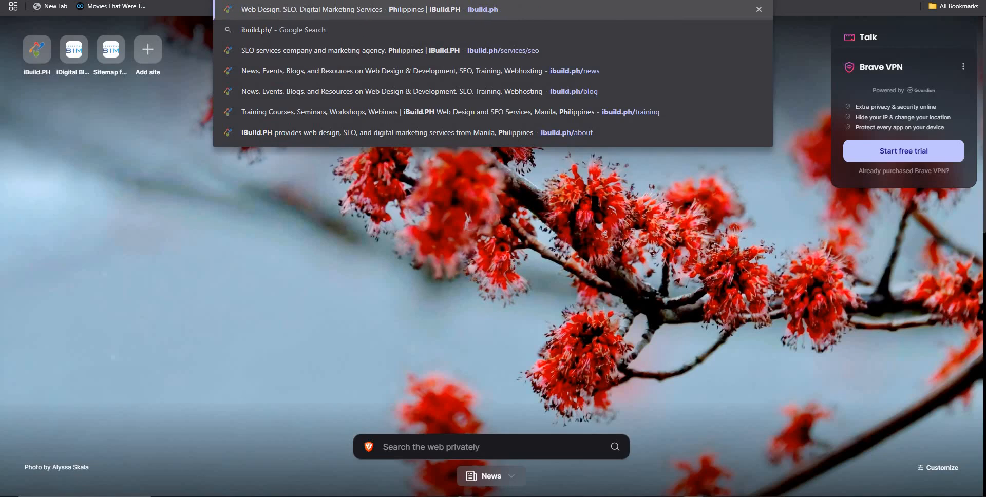
pyautogui.press('Return')
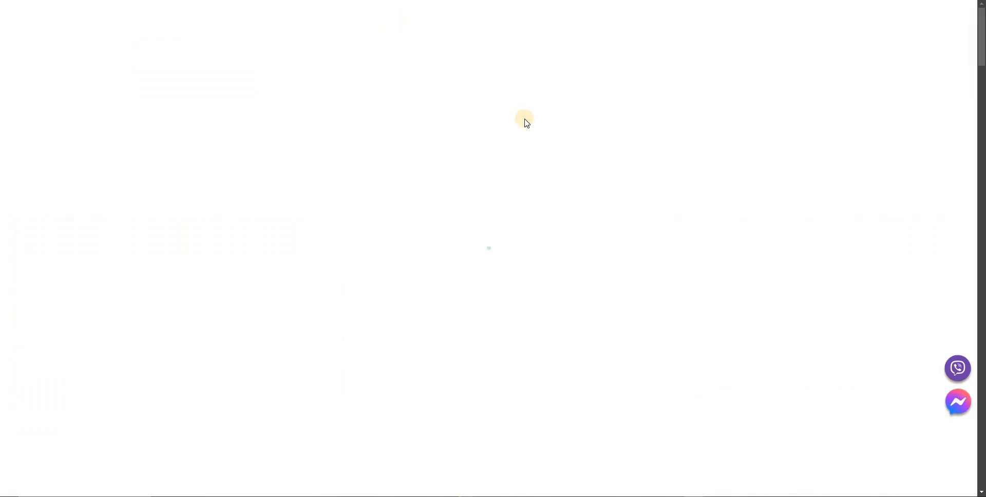
# - Browse the iBuild.PH home page, examining its service descriptions, supported platforms and projects portfolio
pyautogui.scroll(-8, 763, 254)
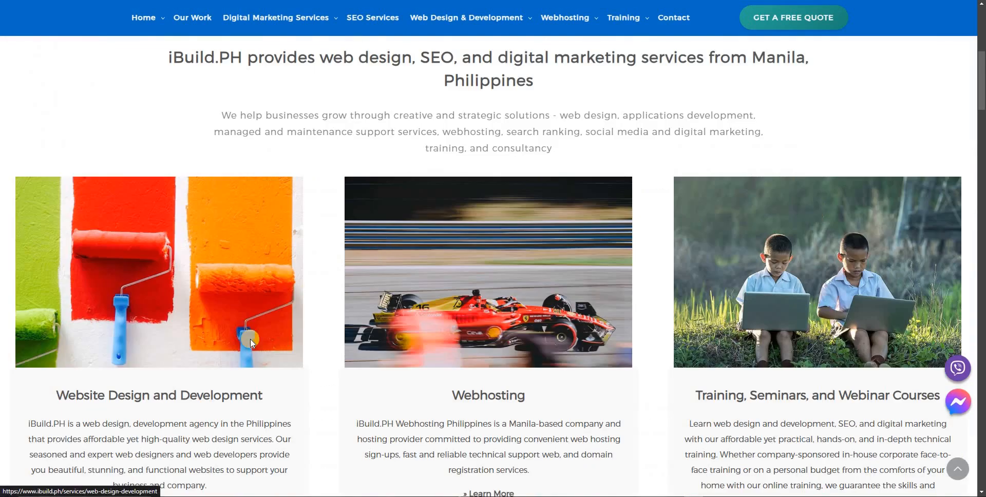
pyautogui.scroll(-4, 88, 248)
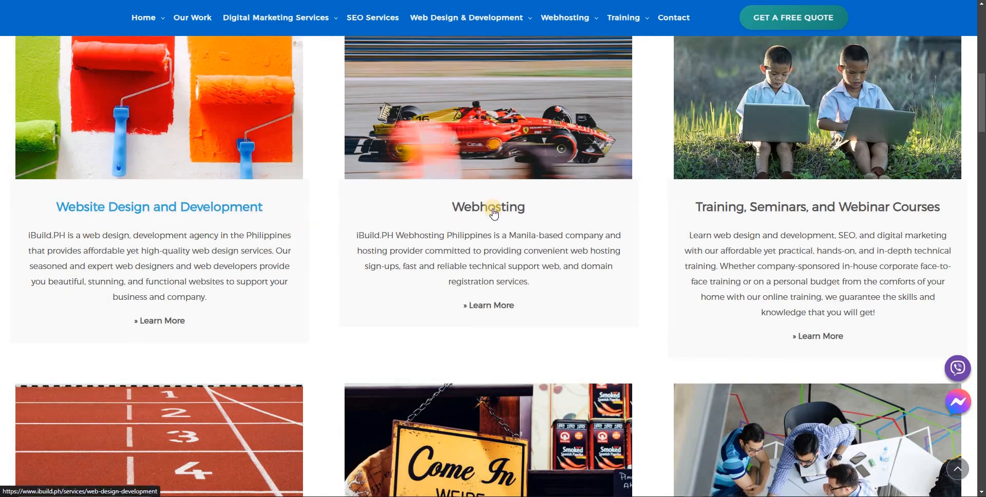
pyautogui.scroll(-4, 790, 241)
pyautogui.scroll(7, 769, 308)
pyautogui.scroll(-7, 729, 287)
pyautogui.scroll(-4, 444, 286)
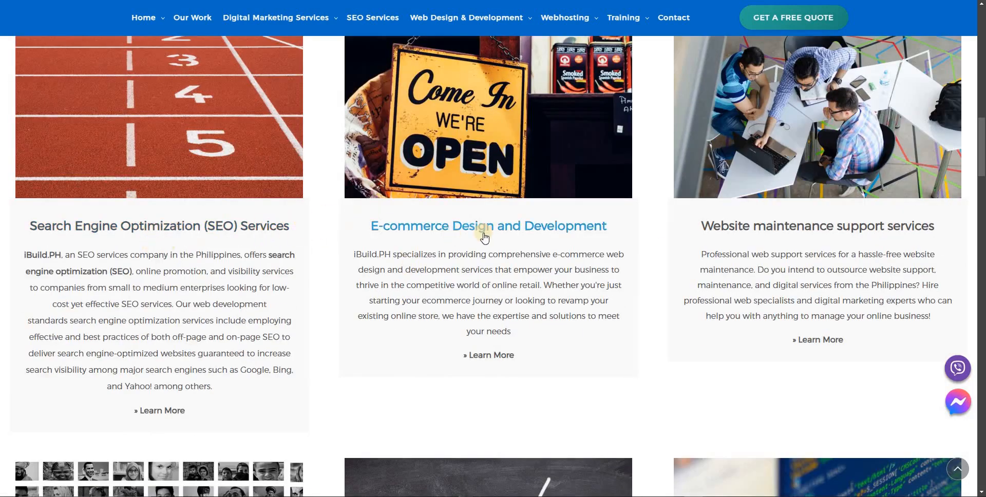
pyautogui.scroll(-4, 677, 267)
pyautogui.scroll(4, 770, 255)
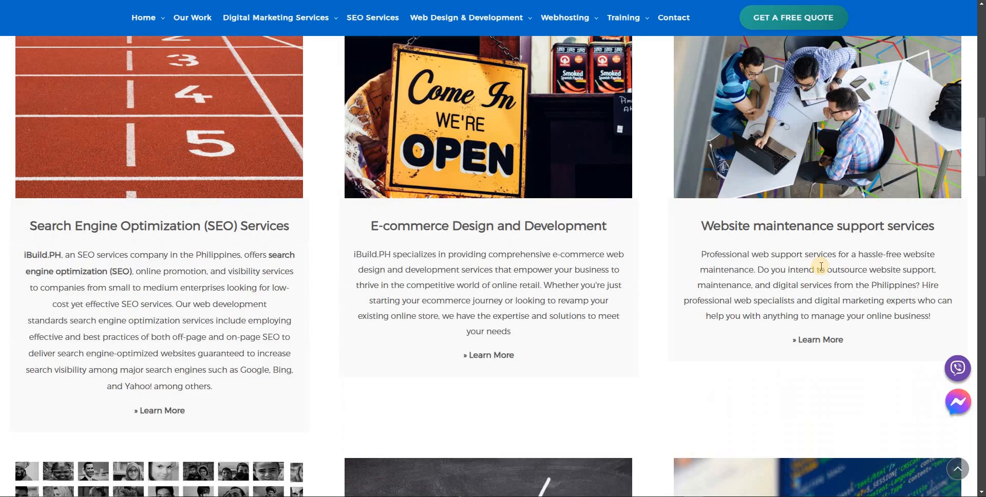
pyautogui.scroll(-5, 375, 308)
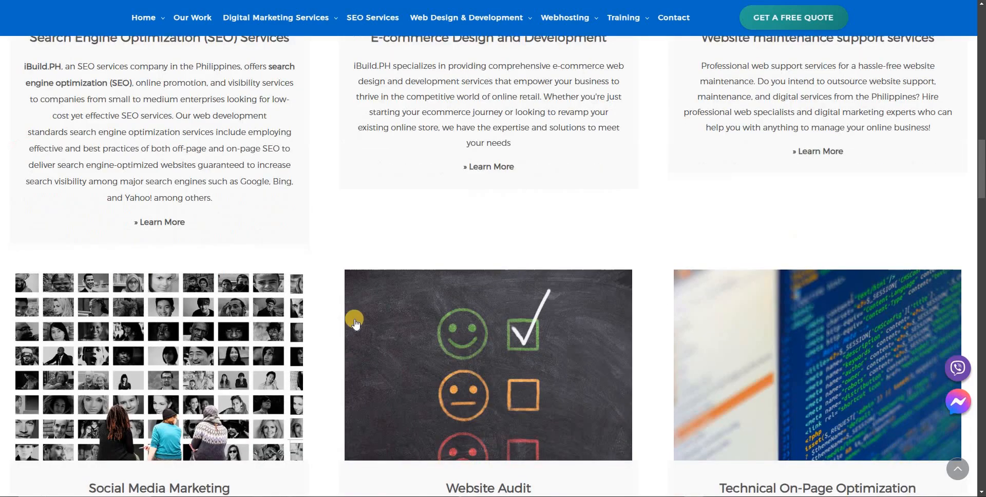
pyautogui.scroll(-5, 459, 336)
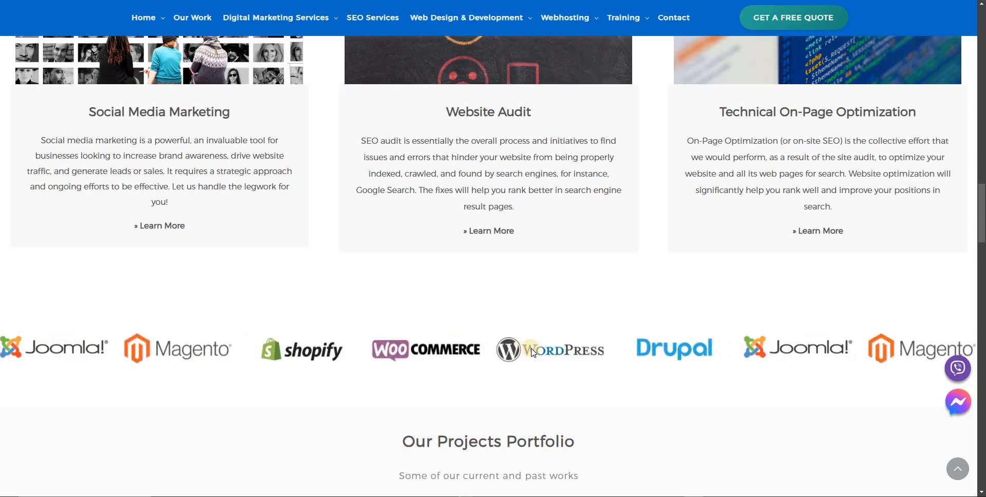
pyautogui.scroll(-3, 679, 346)
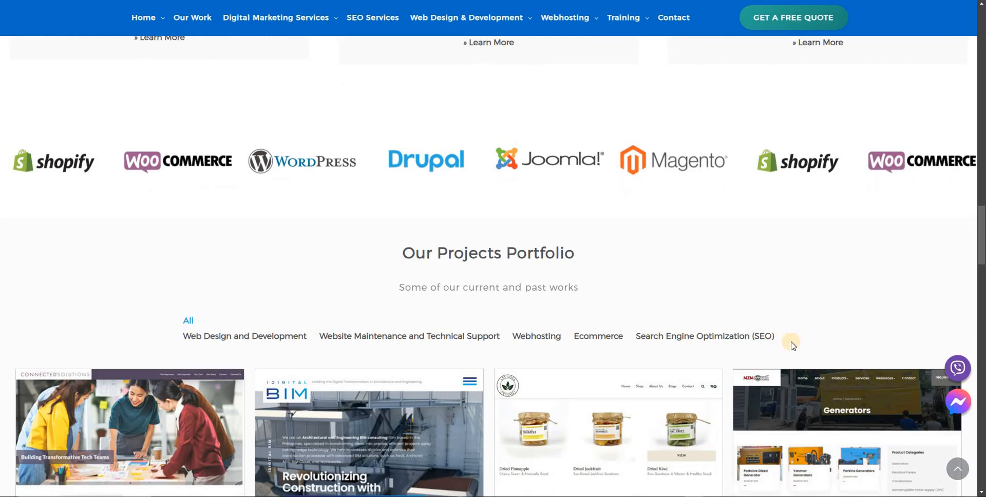